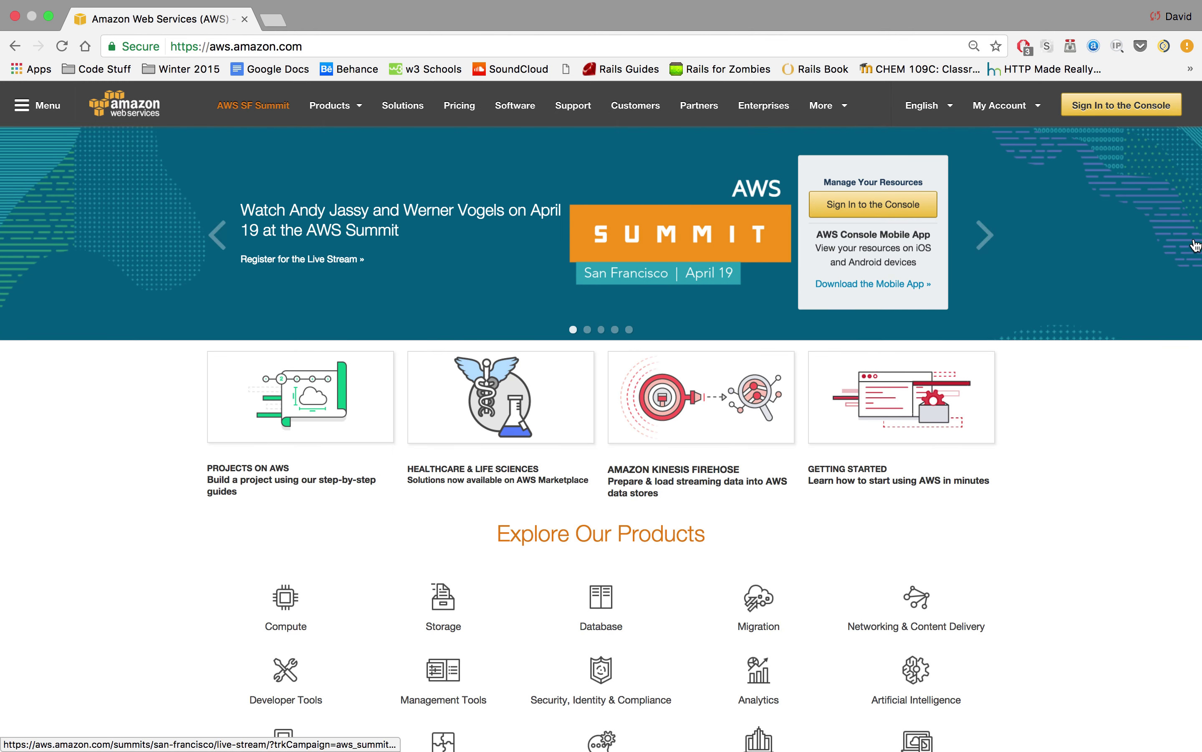
Sign in to the AWS console with the account credentials already filled in.
{"action": "left_click", "coordinate": [1118, 106]}
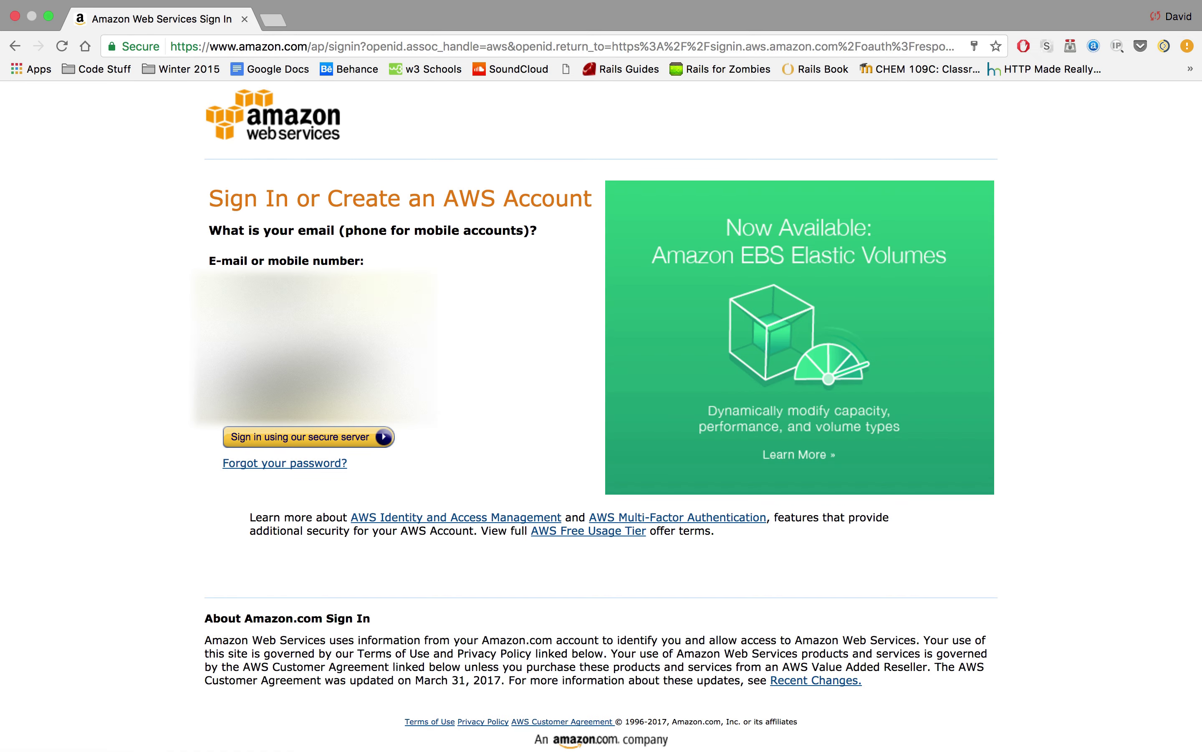
{"action": "mouse_move", "coordinate": [303, 728]}
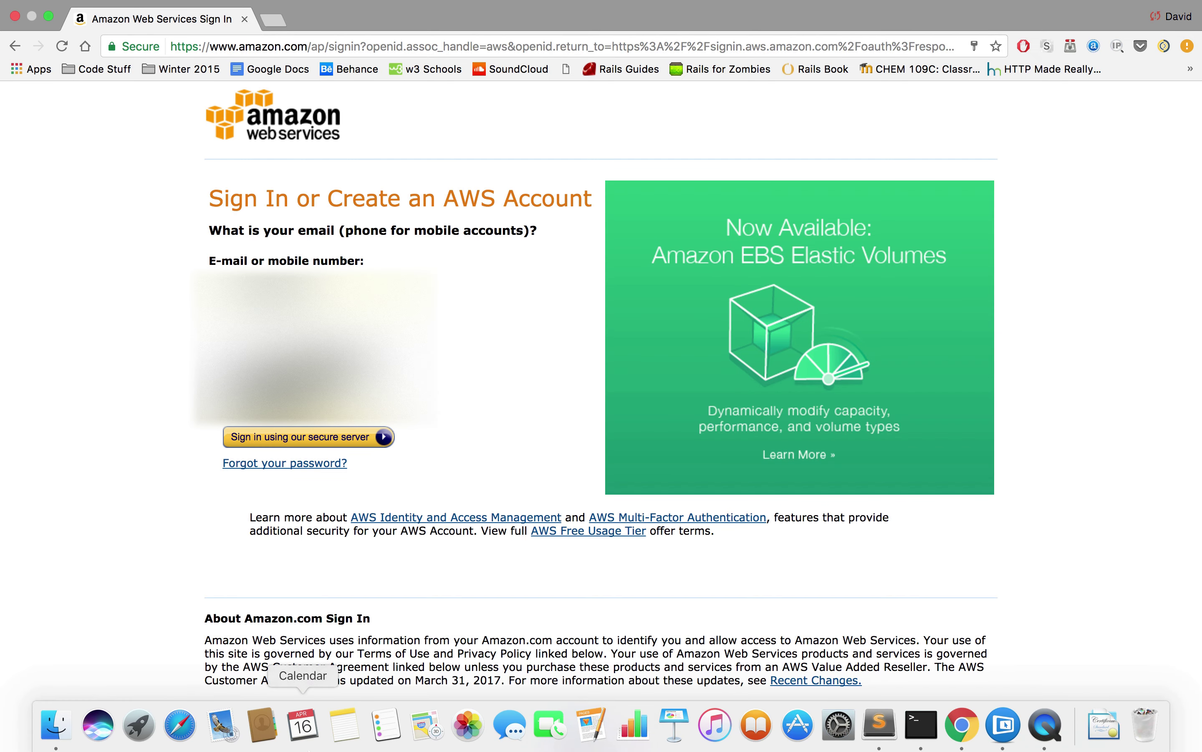
{"action": "left_click", "coordinate": [282, 441]}
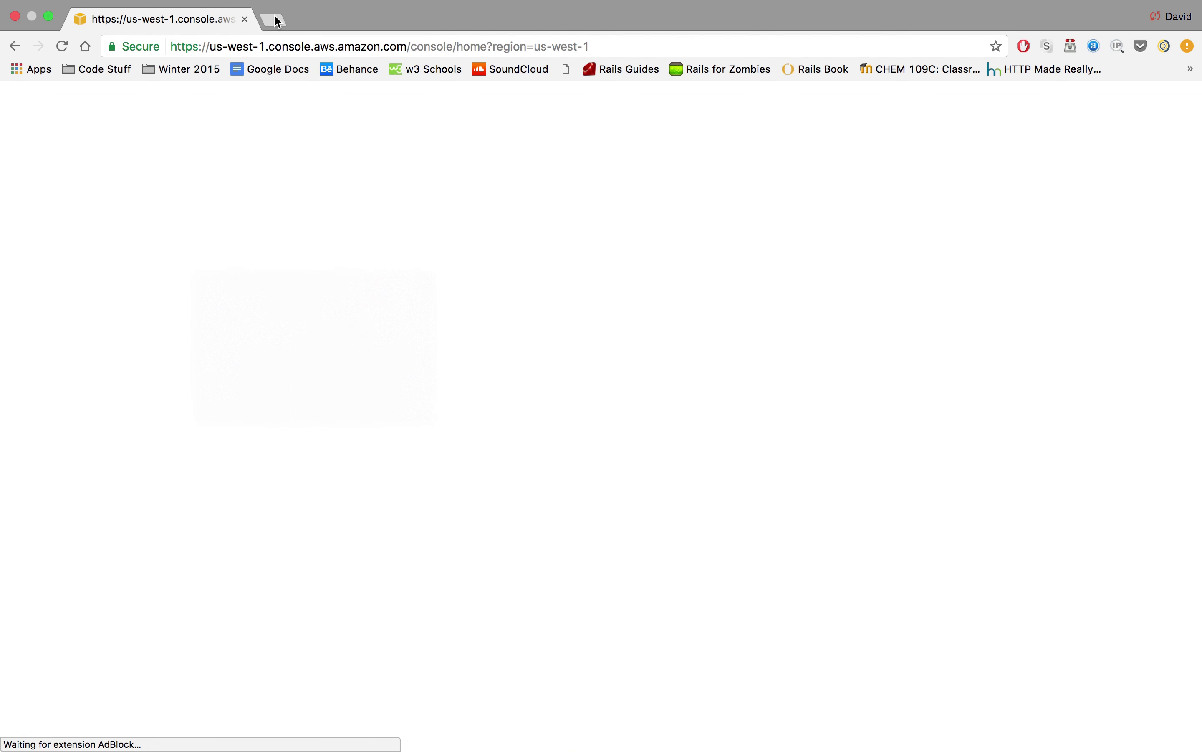
Open the AWS EC2 Instance Setup project in a separate tab from the projects page of staging.inertia7.com.
{"action": "left_click", "coordinate": [276, 21]}
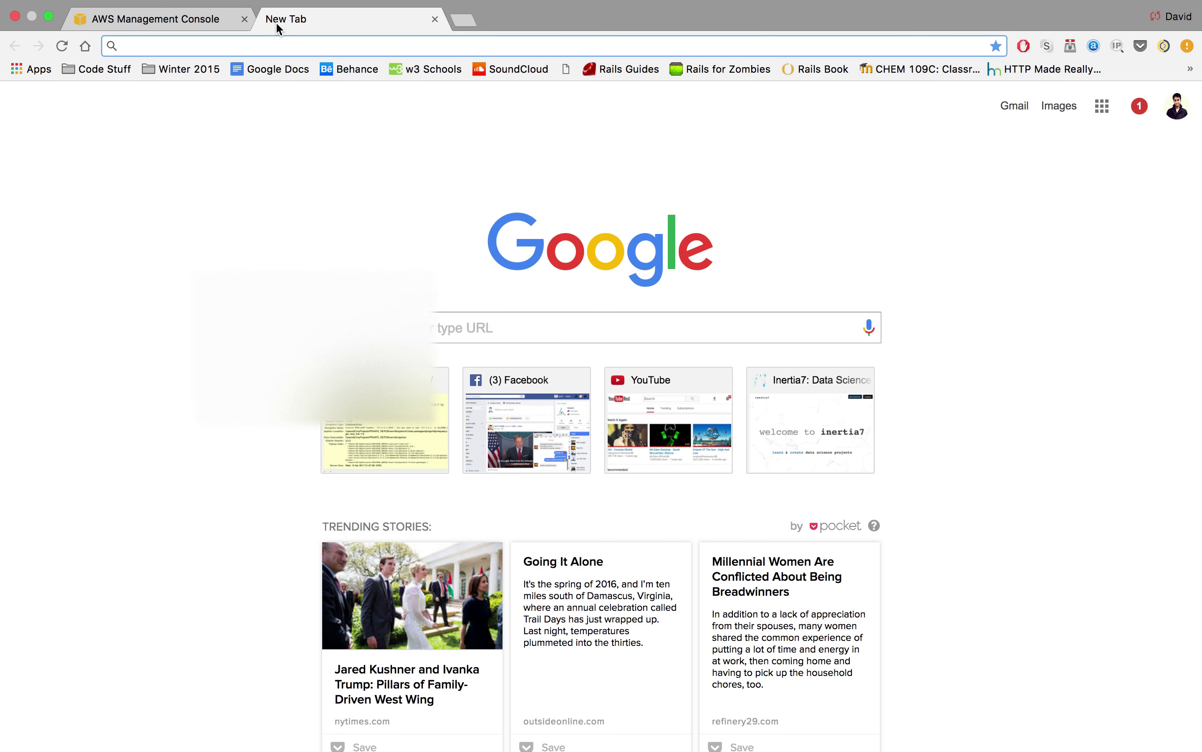
{"action": "type", "text": "staging.inertia7.com"}
{"action": "key", "text": "Return"}
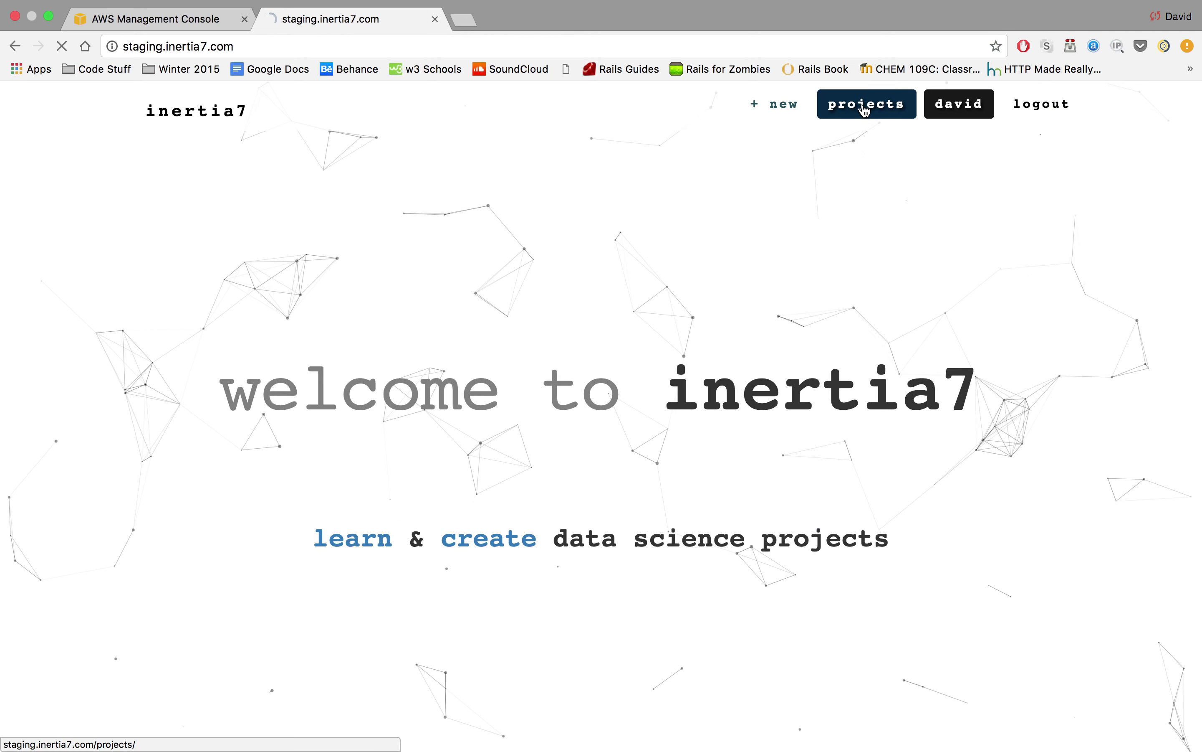
{"action": "left_click", "coordinate": [867, 105]}
{"action": "scroll", "coordinate": [695, 646], "scroll_direction": "down", "scroll_amount": 3}
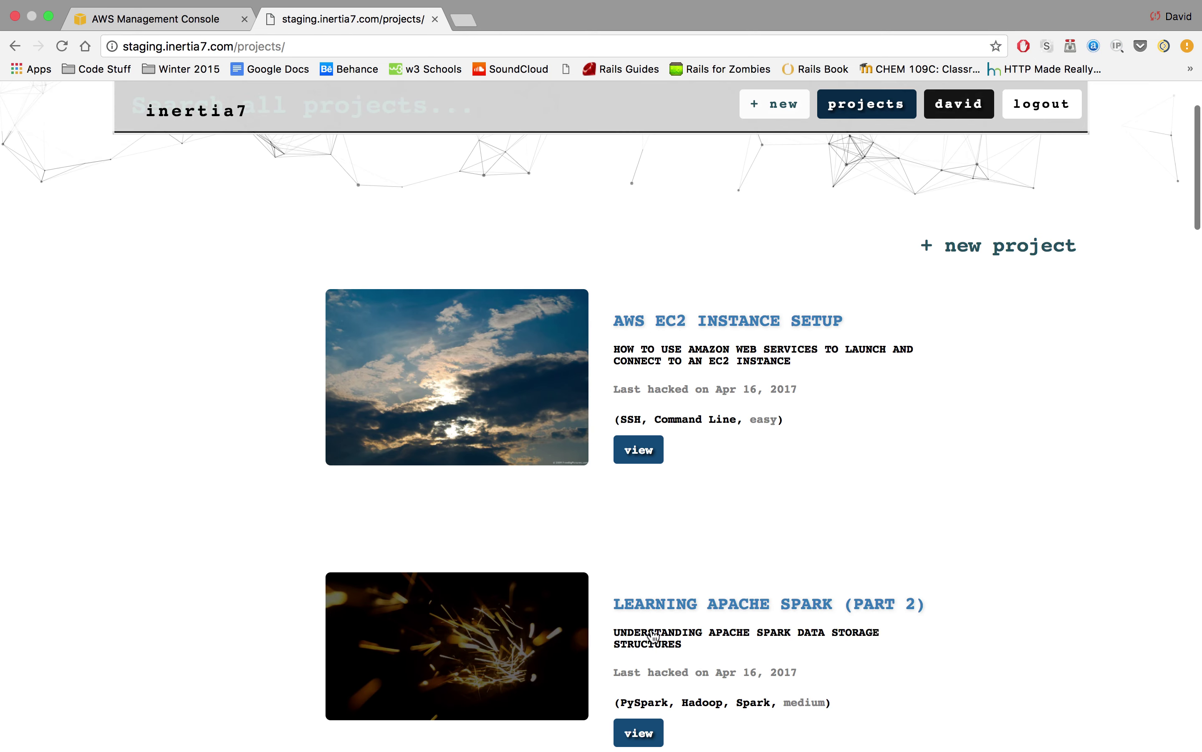
{"action": "left_click", "coordinate": [475, 407], "text": "super"}
{"action": "key", "text": "ctrl+Tab"}
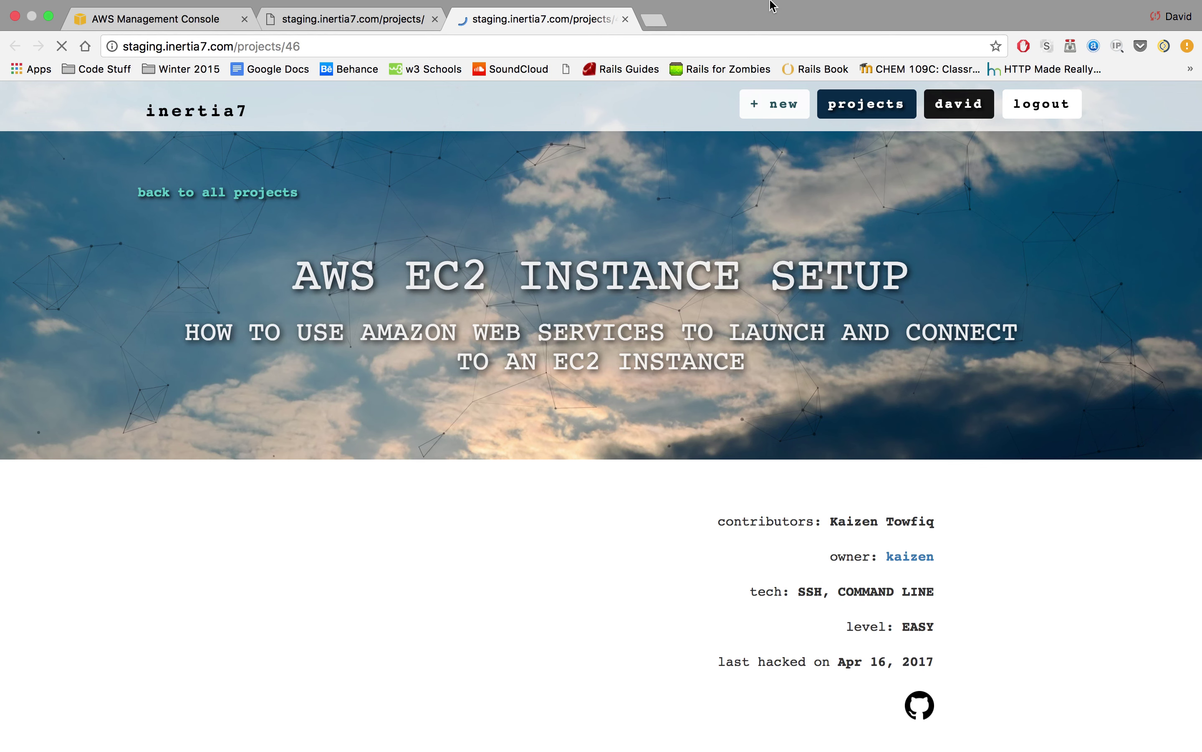
Skim the EC2 setup guide from its introduction through configuration to the SSH connection instructions.
{"action": "left_click", "coordinate": [1011, 9]}
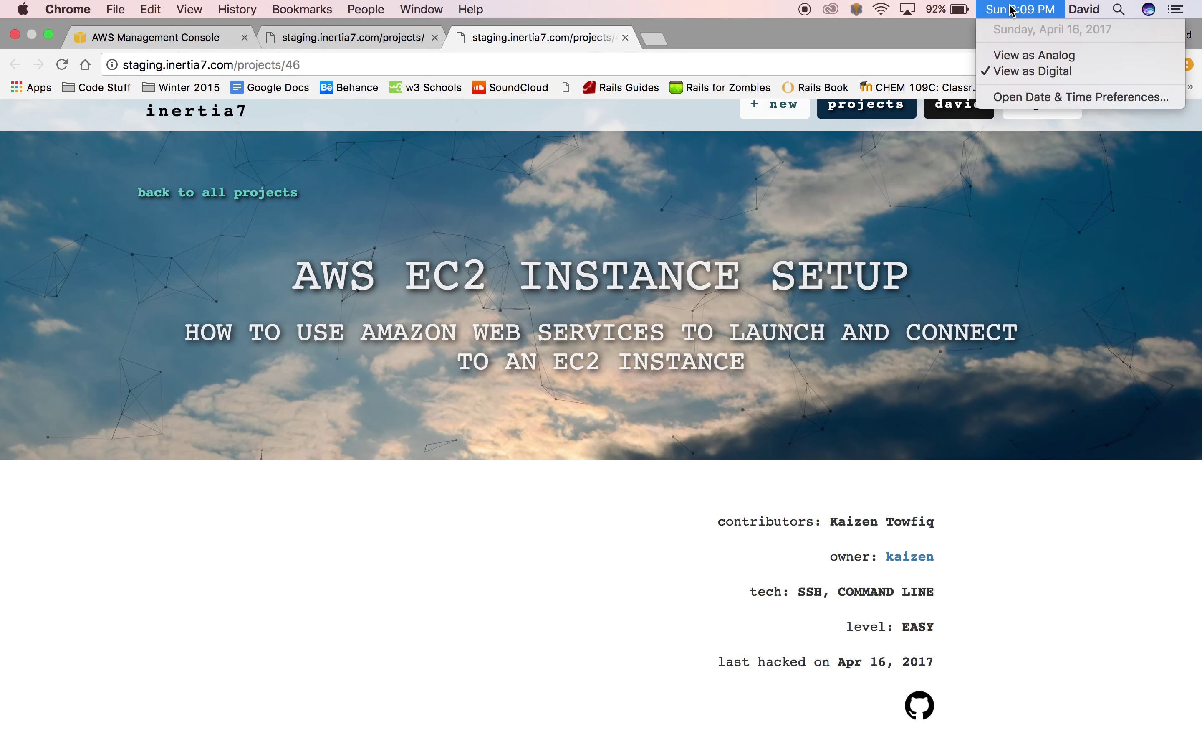
{"action": "left_click", "coordinate": [1011, 9]}
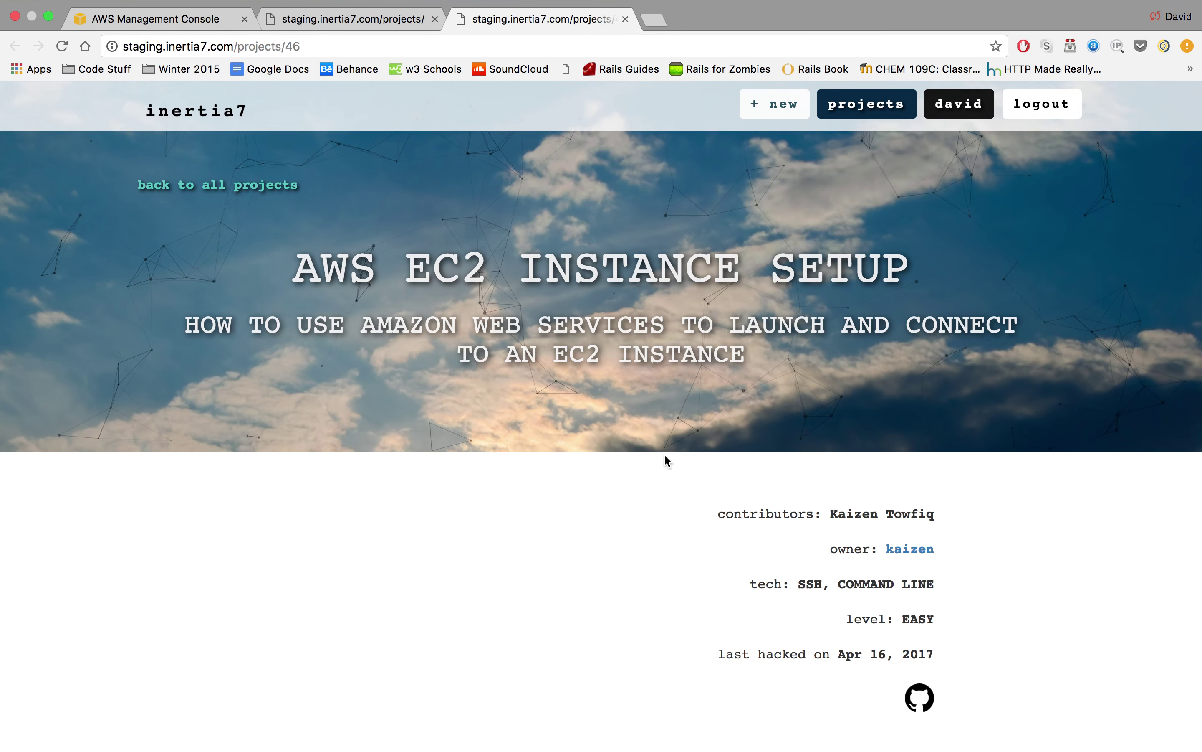
{"action": "scroll", "coordinate": [664, 455], "scroll_direction": "down", "scroll_amount": 10}
{"action": "scroll", "coordinate": [666, 459], "scroll_direction": "down", "scroll_amount": 20}
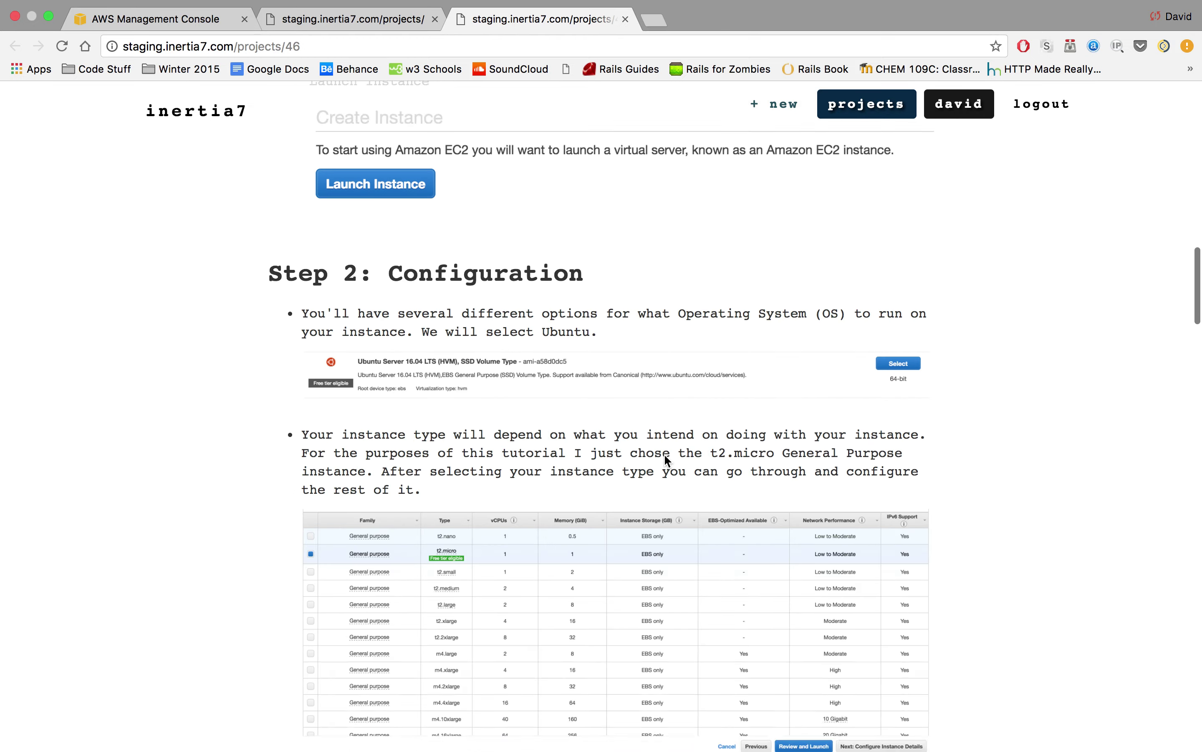
{"action": "scroll", "coordinate": [664, 455], "scroll_direction": "down", "scroll_amount": 20}
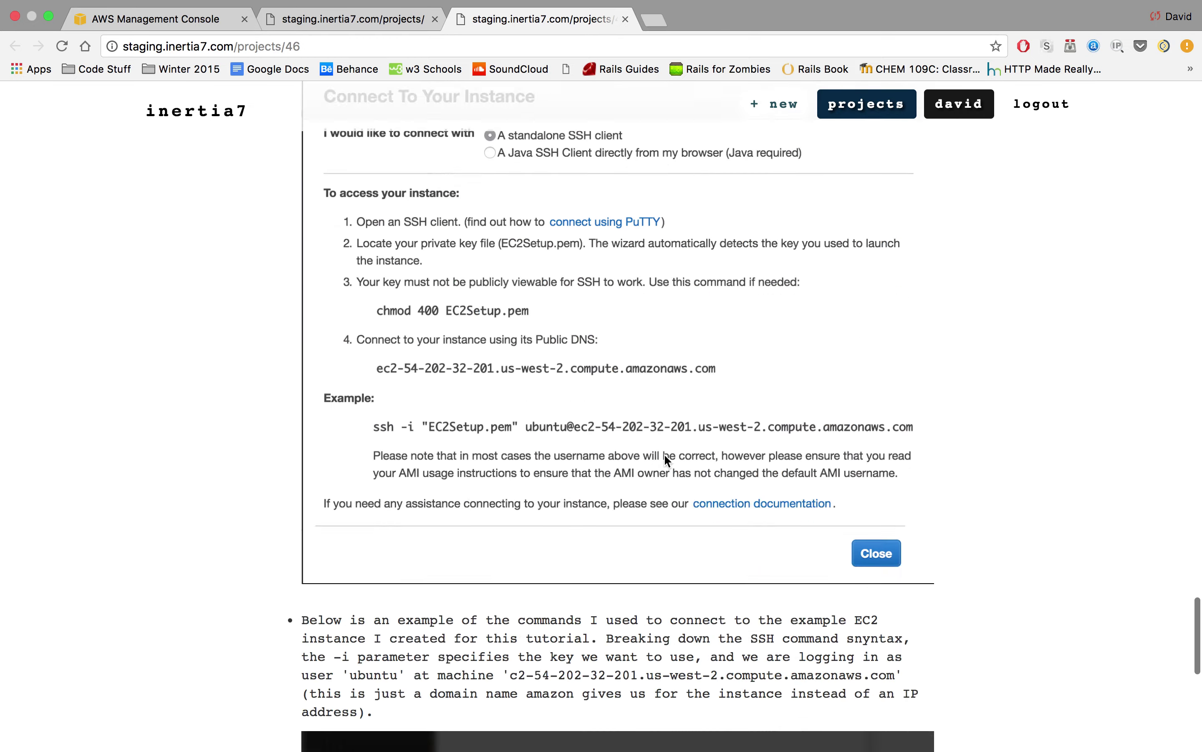
{"action": "scroll", "coordinate": [664, 455], "scroll_direction": "up", "scroll_amount": 20}
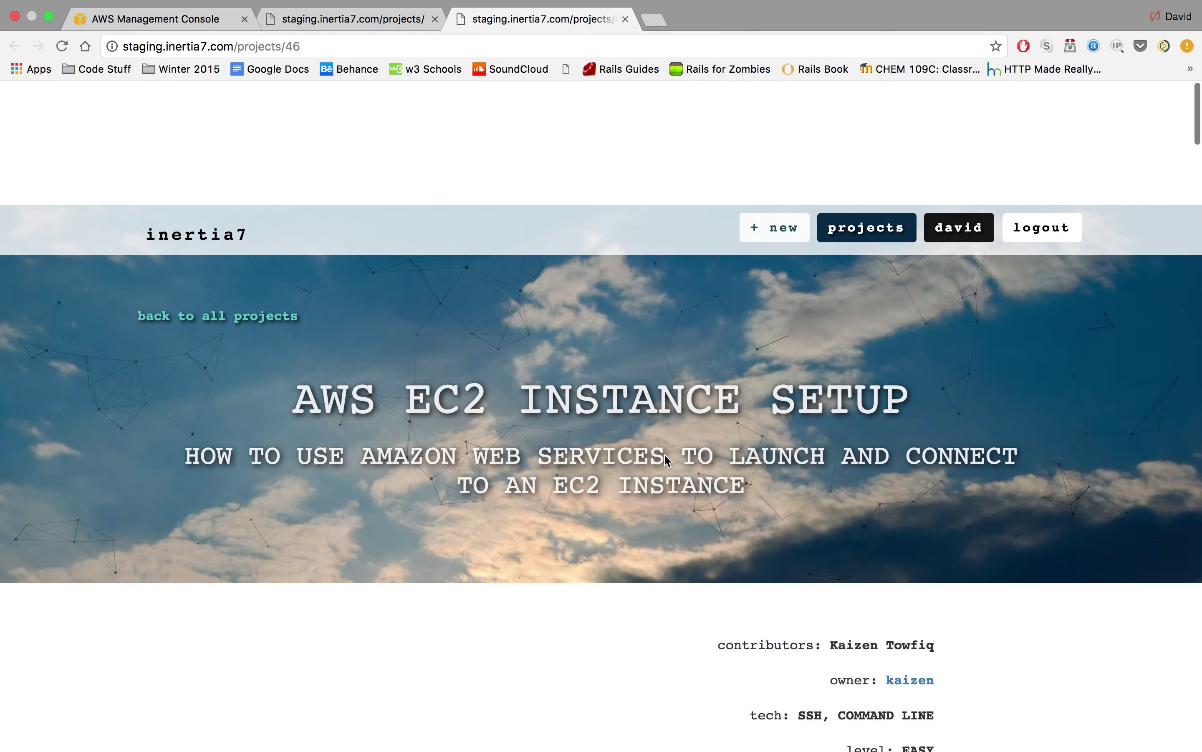
Return to the AWS Management Console tab and enlarge the page to 125%.
{"action": "key", "text": "super+alt+Left"}
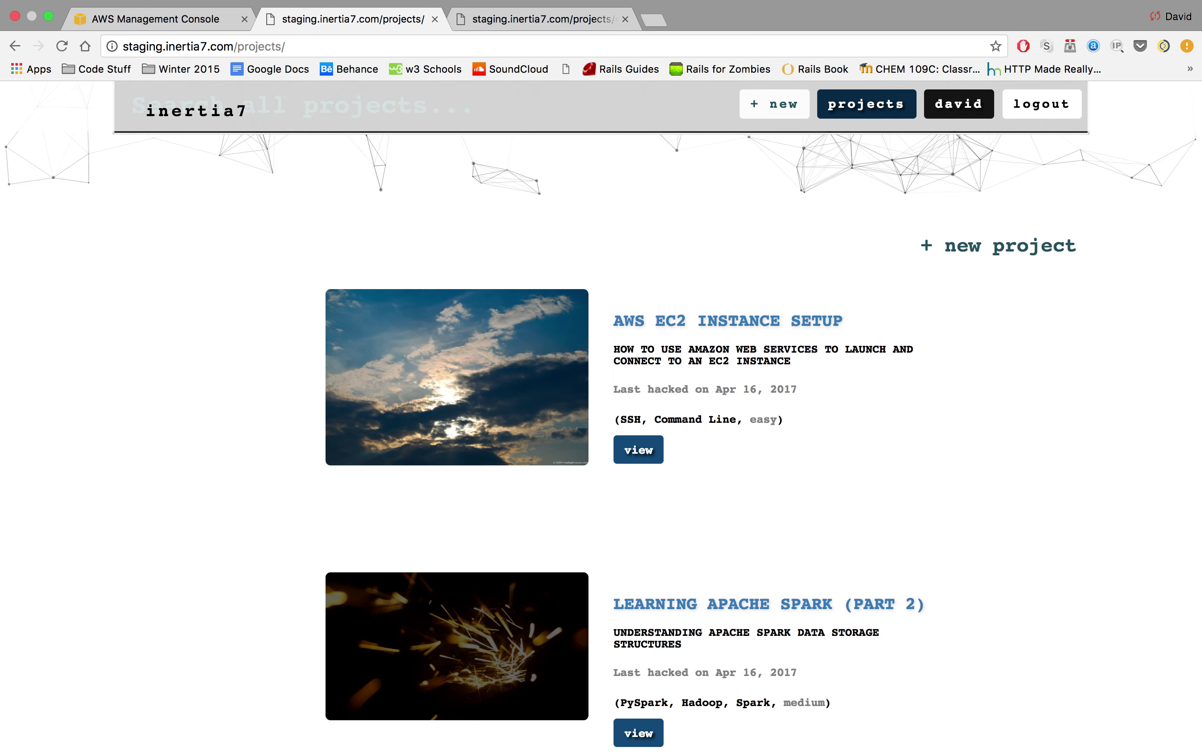
{"action": "key", "text": "super+alt+Left"}
{"action": "scroll", "coordinate": [668, 519], "scroll_direction": "up", "scroll_amount": 2}
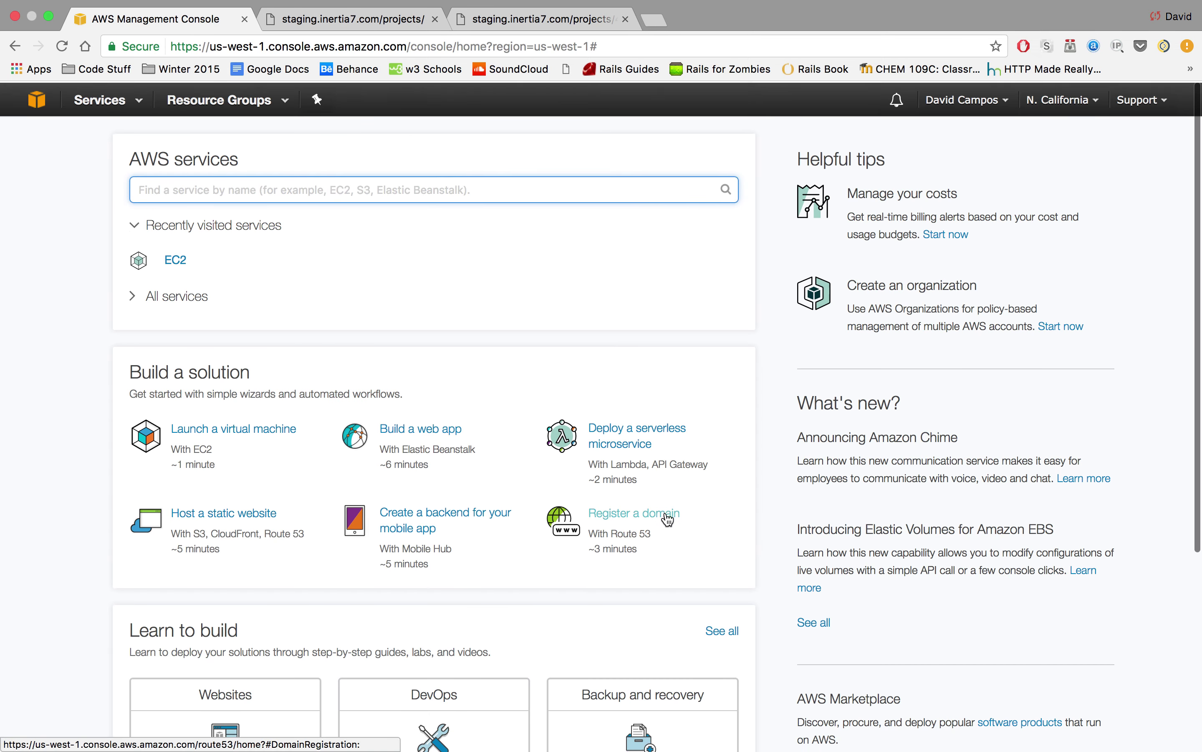
{"action": "key", "text": "super+equal"}
{"action": "key", "text": "super+equal"}
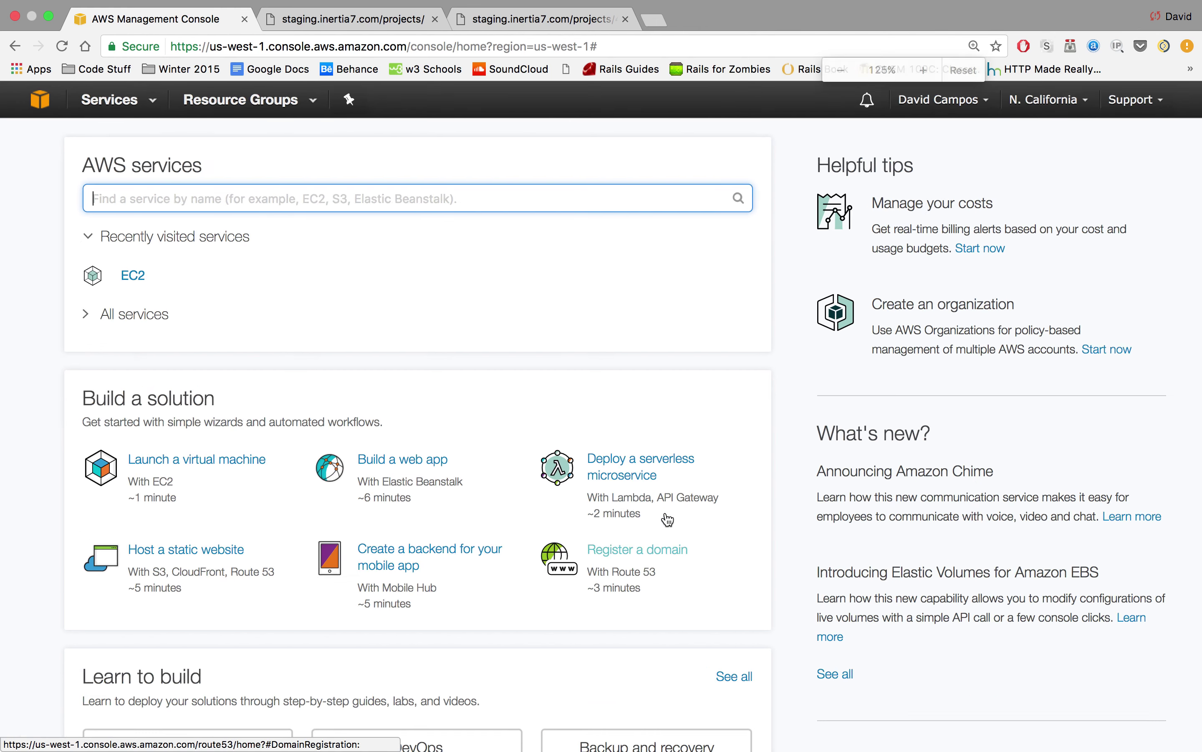
Open the EC2 service's list of running instances and minimize the instance details pane.
{"action": "left_click", "coordinate": [134, 103]}
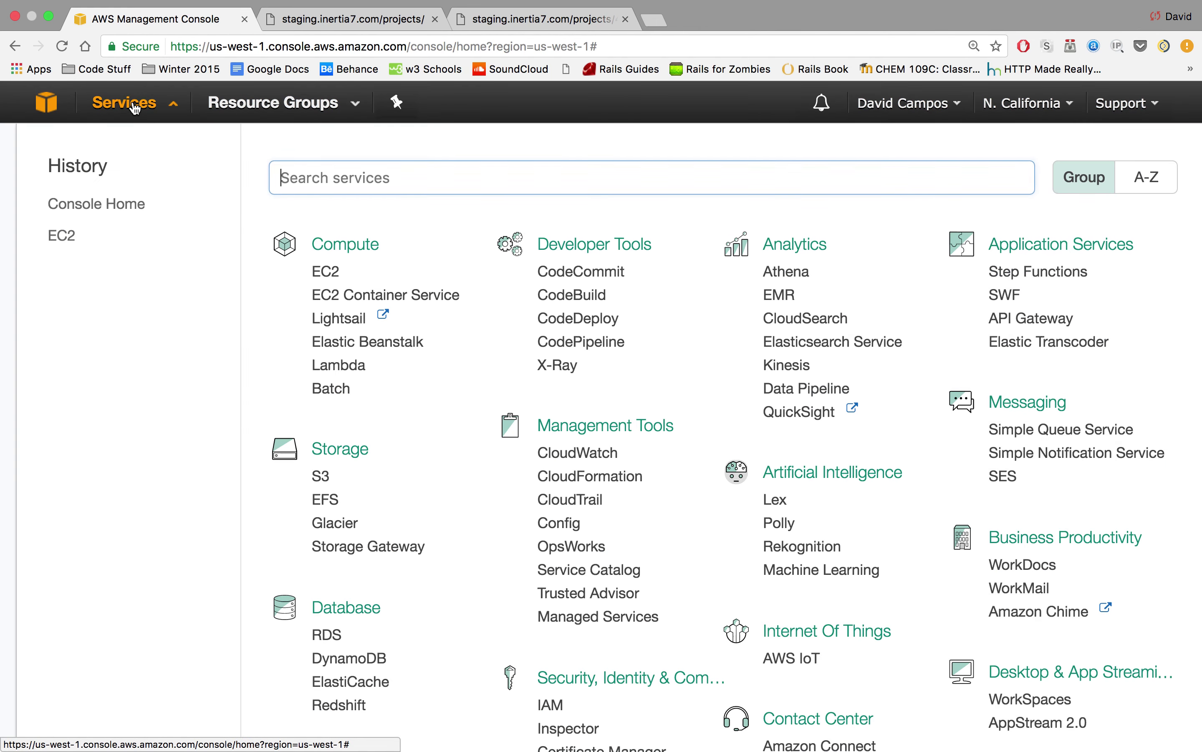
{"action": "left_click", "coordinate": [334, 274]}
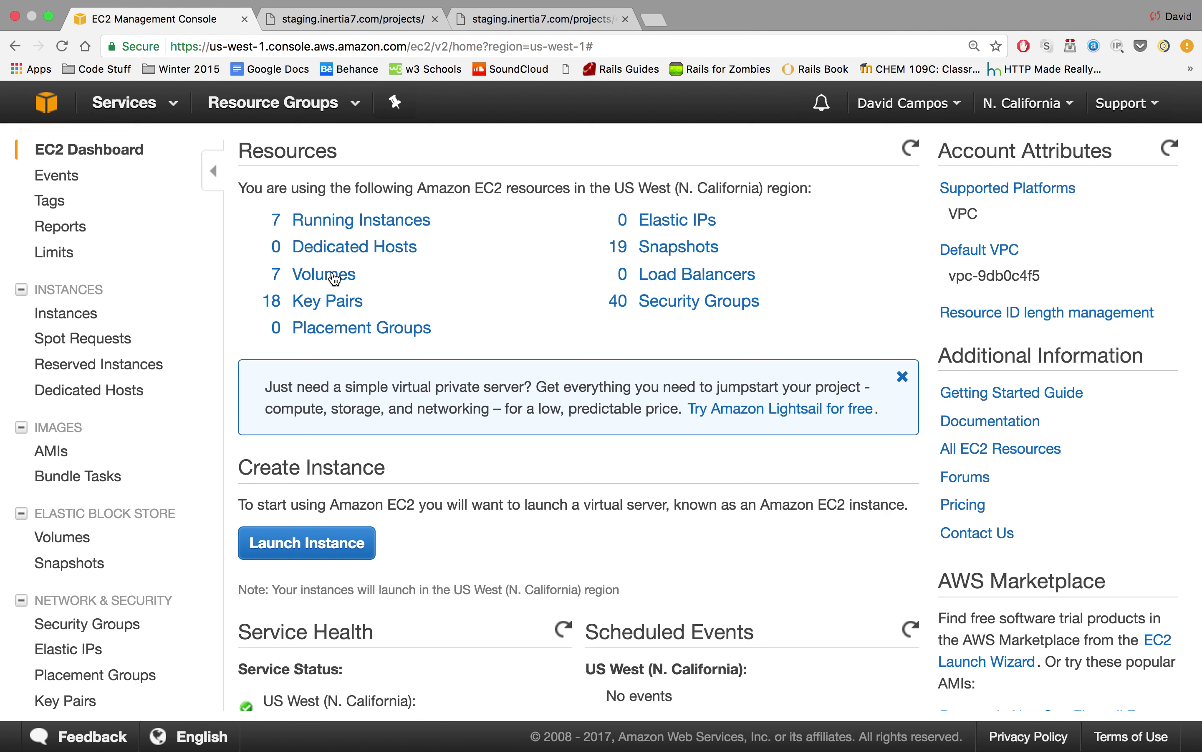
{"action": "left_click", "coordinate": [376, 220]}
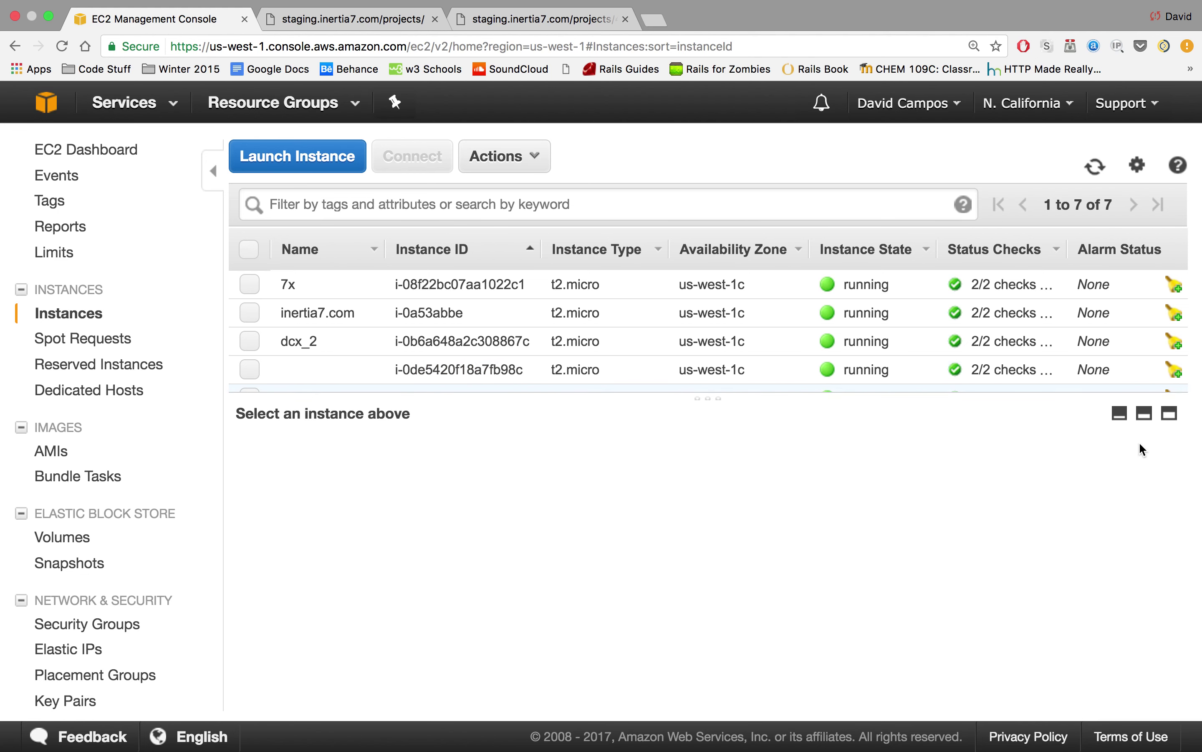
{"action": "left_click", "coordinate": [1119, 413]}
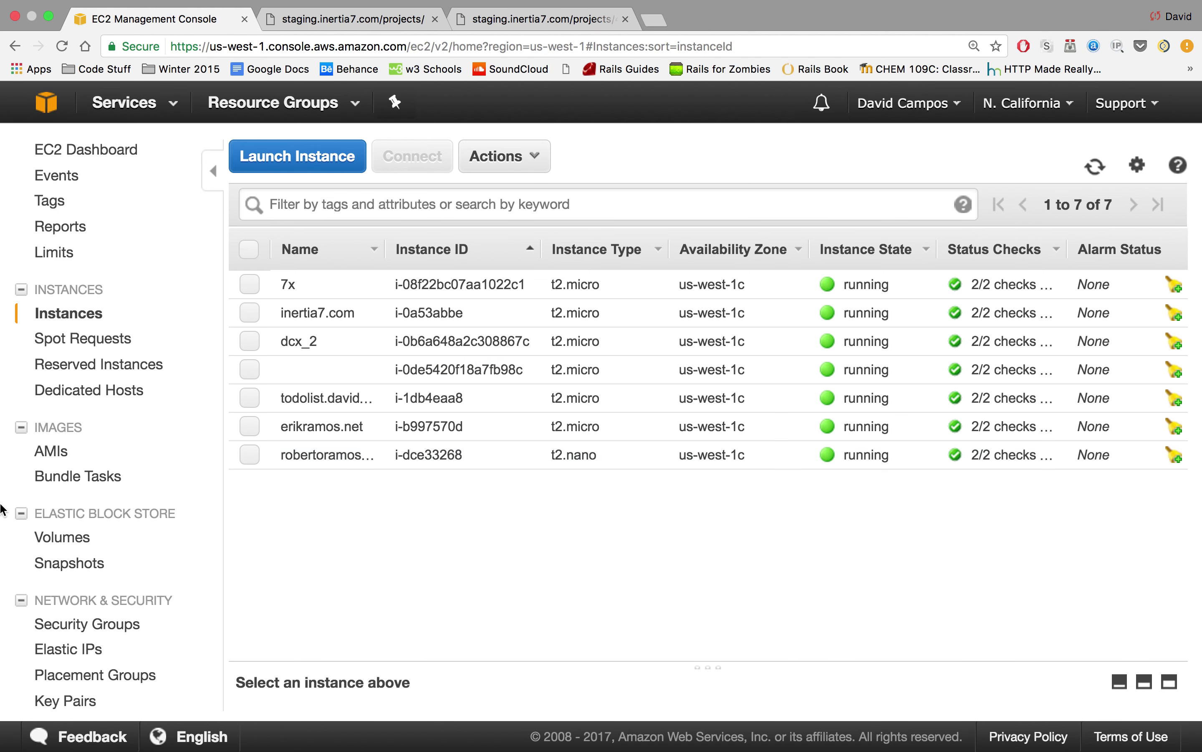
Start launching a new instance and select the Ubuntu Server 16.04 LTS (HVM), SSD Volume Type image.
{"action": "left_click", "coordinate": [291, 158]}
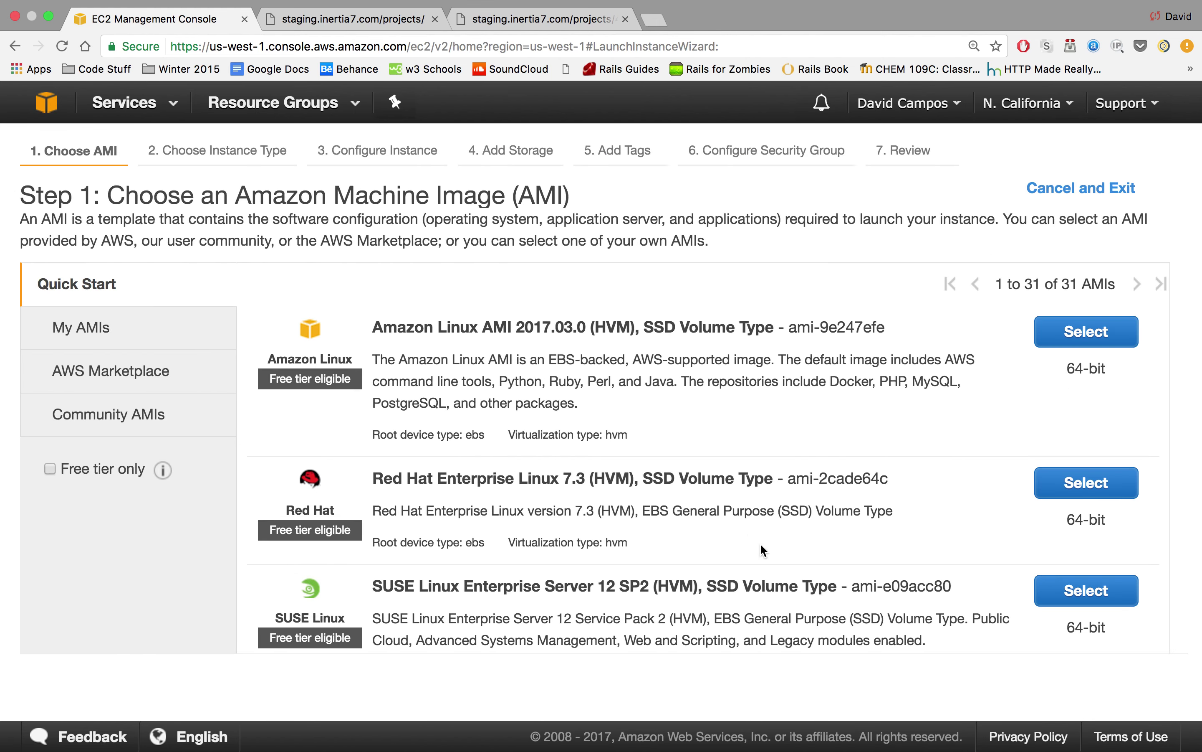
{"action": "scroll", "coordinate": [760, 546], "scroll_direction": "down", "scroll_amount": 5}
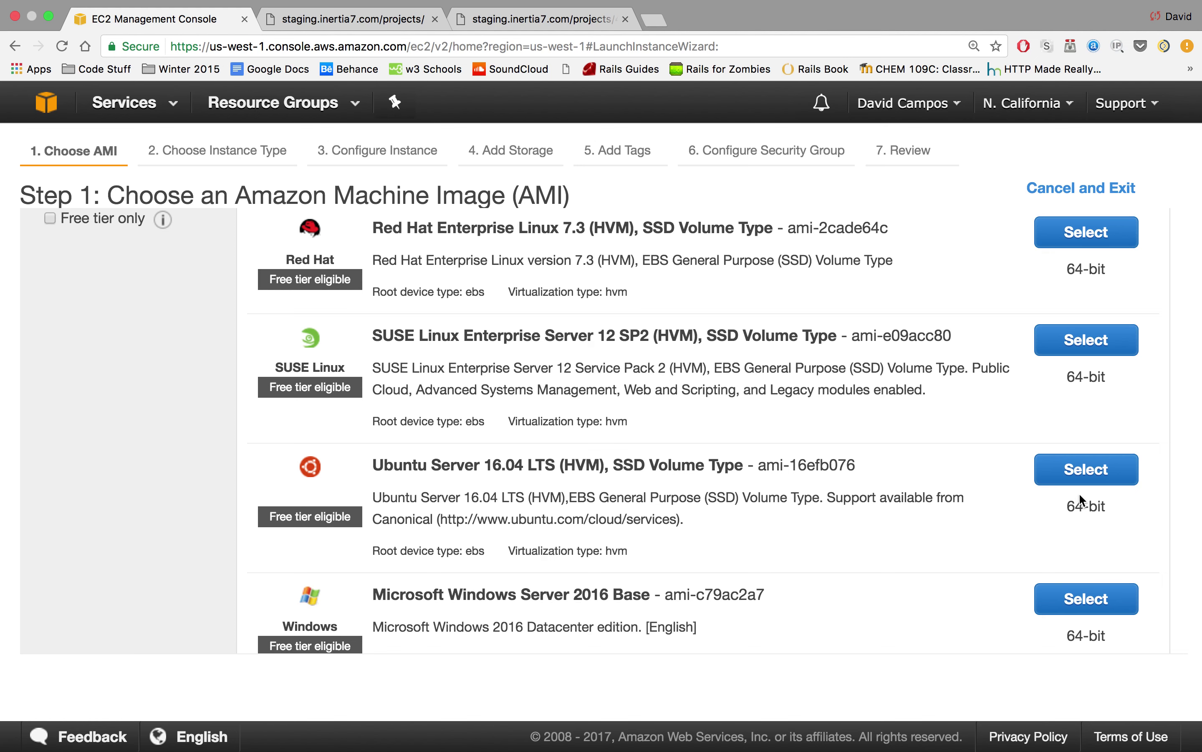
{"action": "left_click", "coordinate": [1089, 473]}
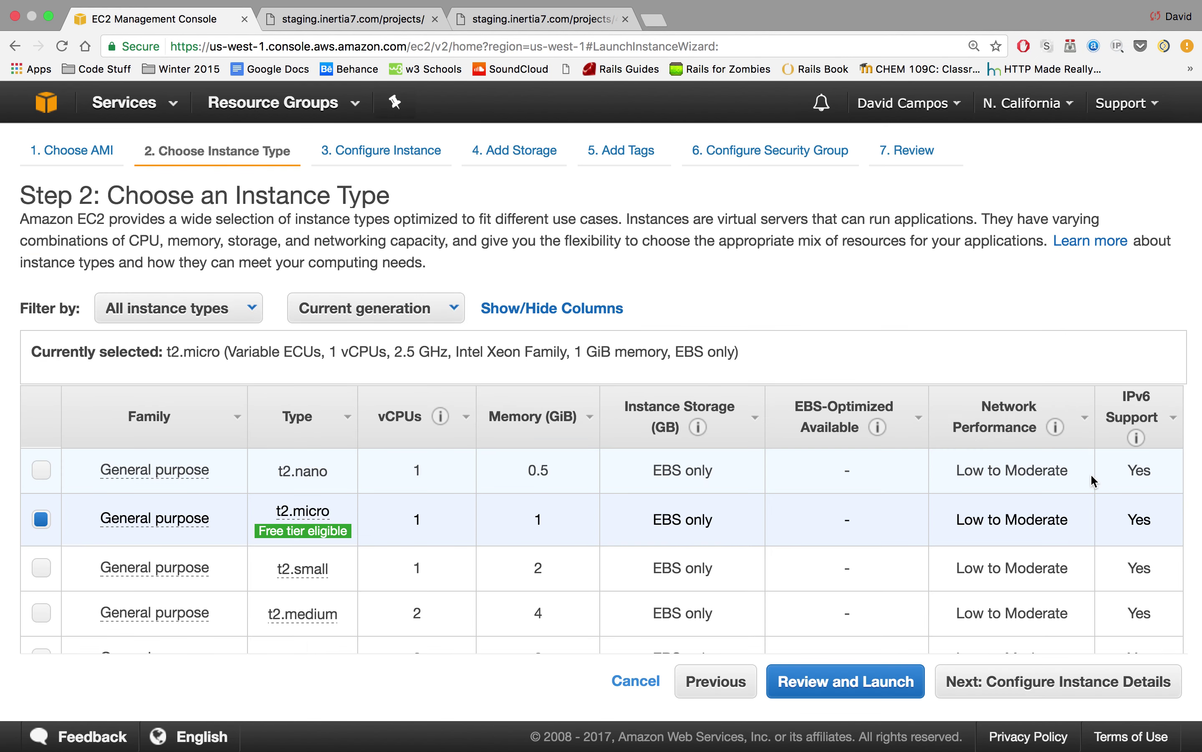
Look over the instance types, keep t2.micro, and continue to the instance details.
{"action": "scroll", "coordinate": [1061, 590], "scroll_direction": "down", "scroll_amount": 3}
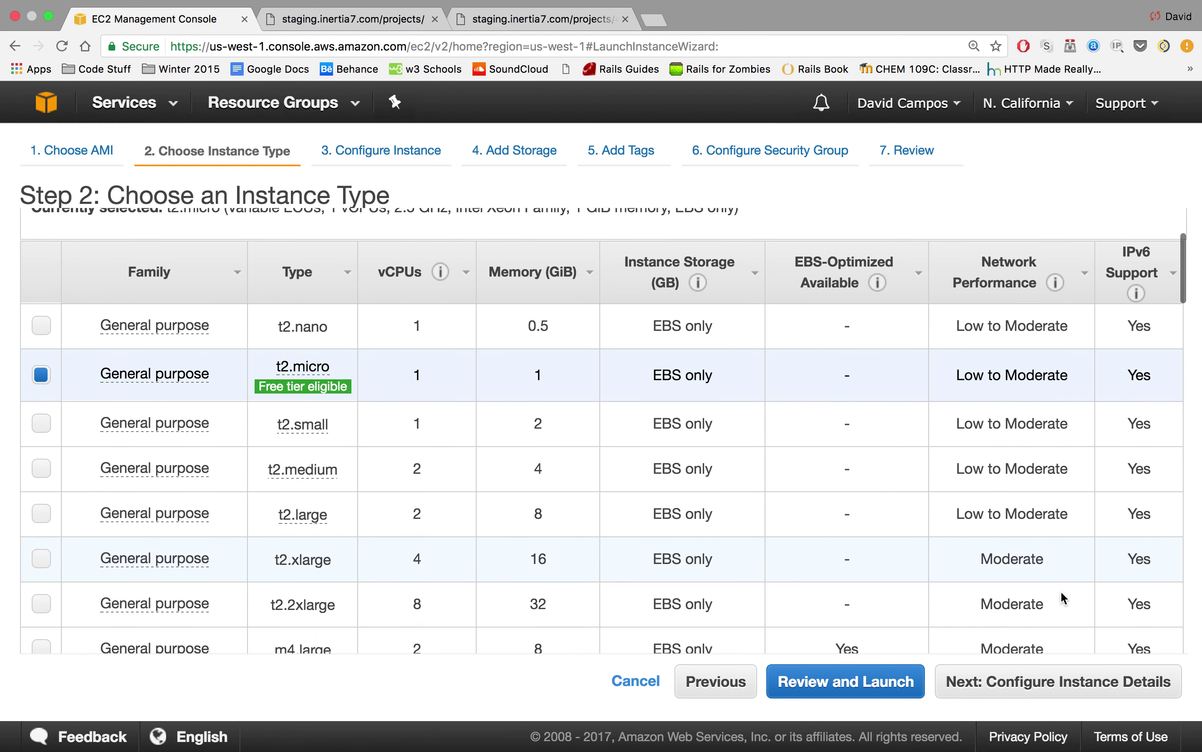
{"action": "scroll", "coordinate": [1061, 590], "scroll_direction": "down", "scroll_amount": 1}
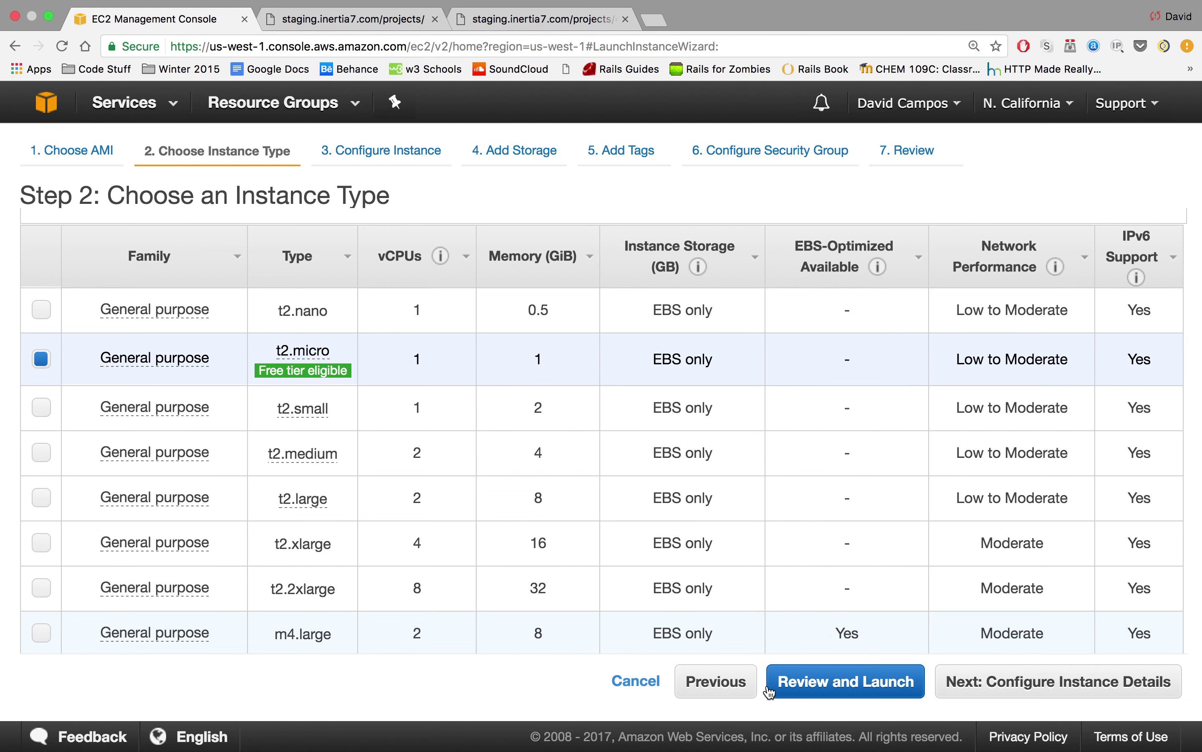
{"action": "left_click", "coordinate": [1039, 676]}
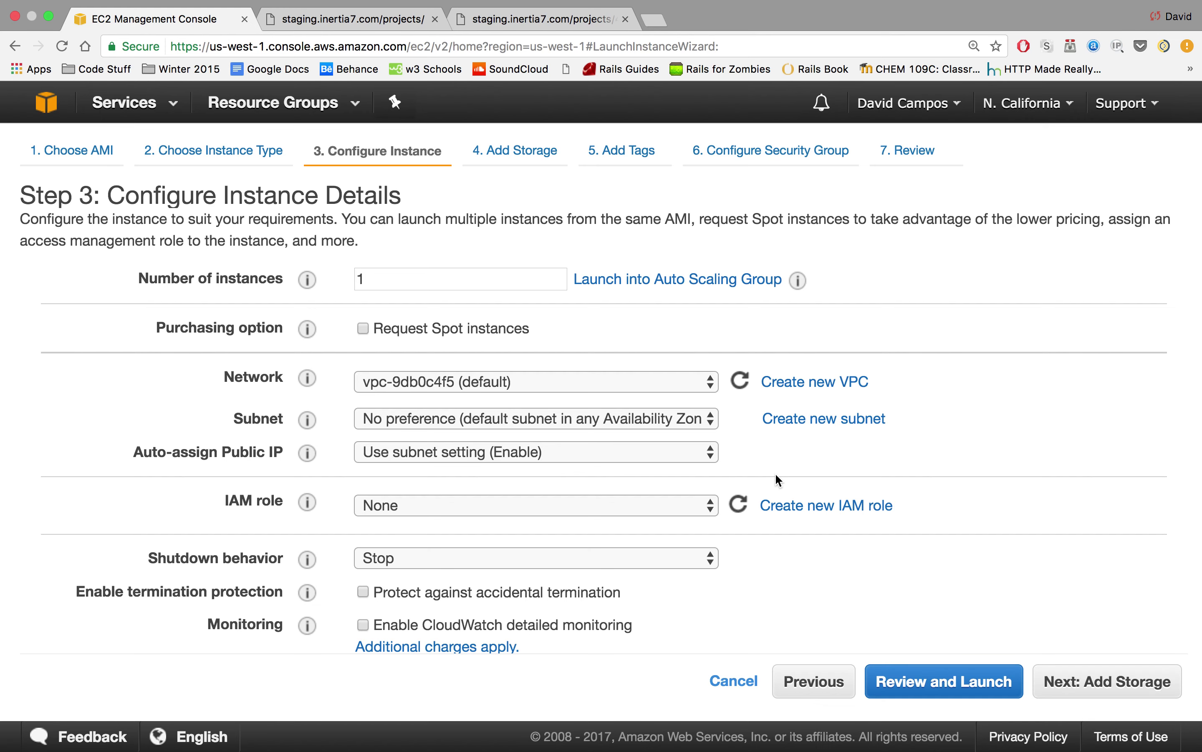
Review the instance details at 110% page zoom, keep the default settings, and continue to storage.
{"action": "scroll", "coordinate": [779, 480], "scroll_direction": "down", "scroll_amount": 5}
{"action": "scroll", "coordinate": [779, 480], "scroll_direction": "up", "scroll_amount": 3}
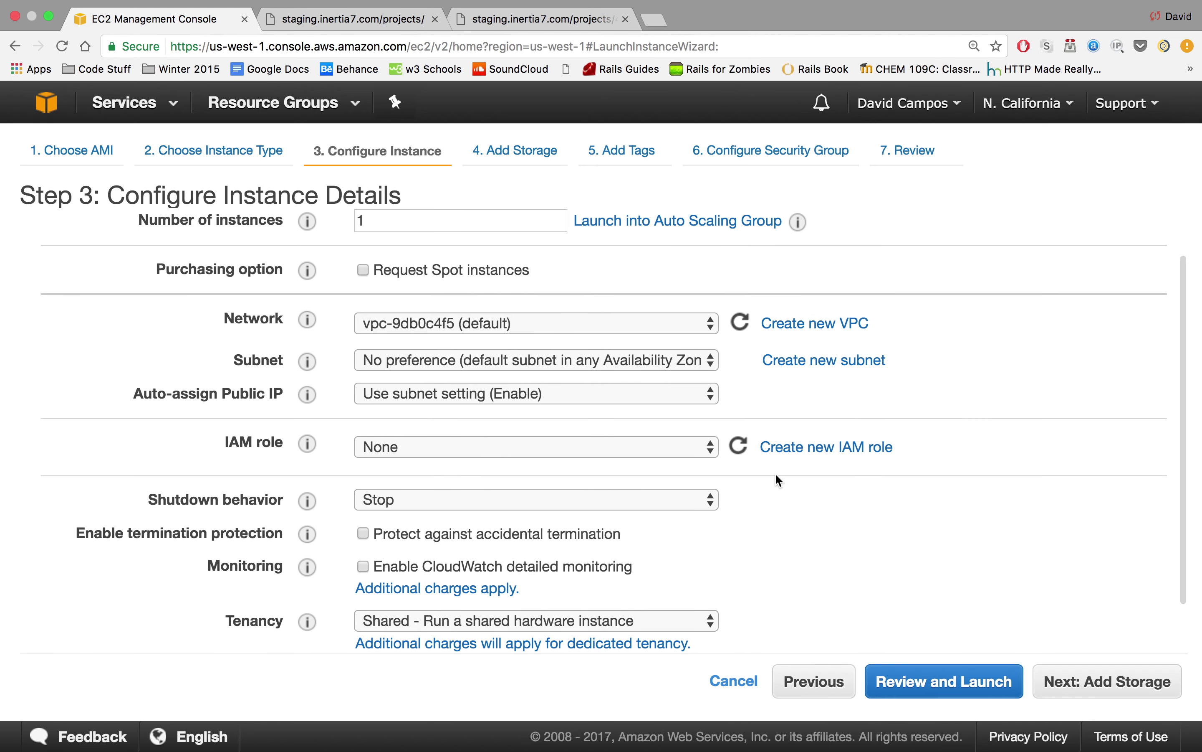
{"action": "scroll", "coordinate": [776, 475], "scroll_direction": "up", "scroll_amount": 1}
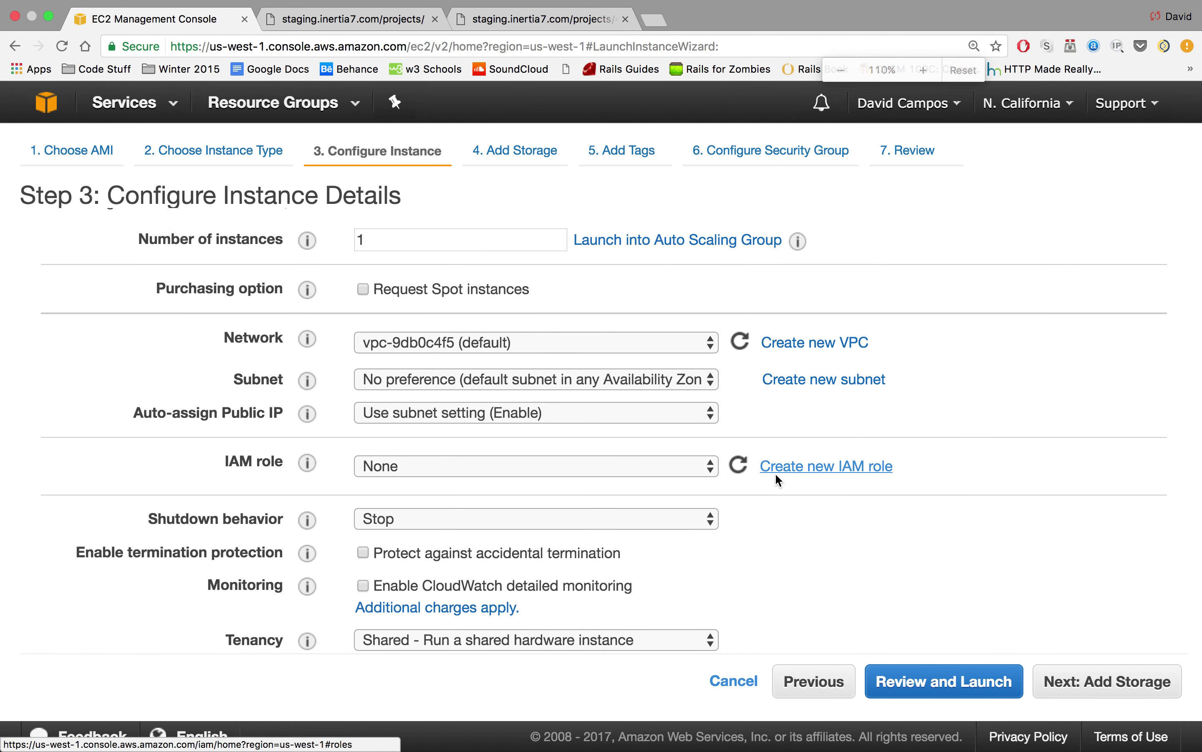
{"action": "key", "text": "super+minus"}
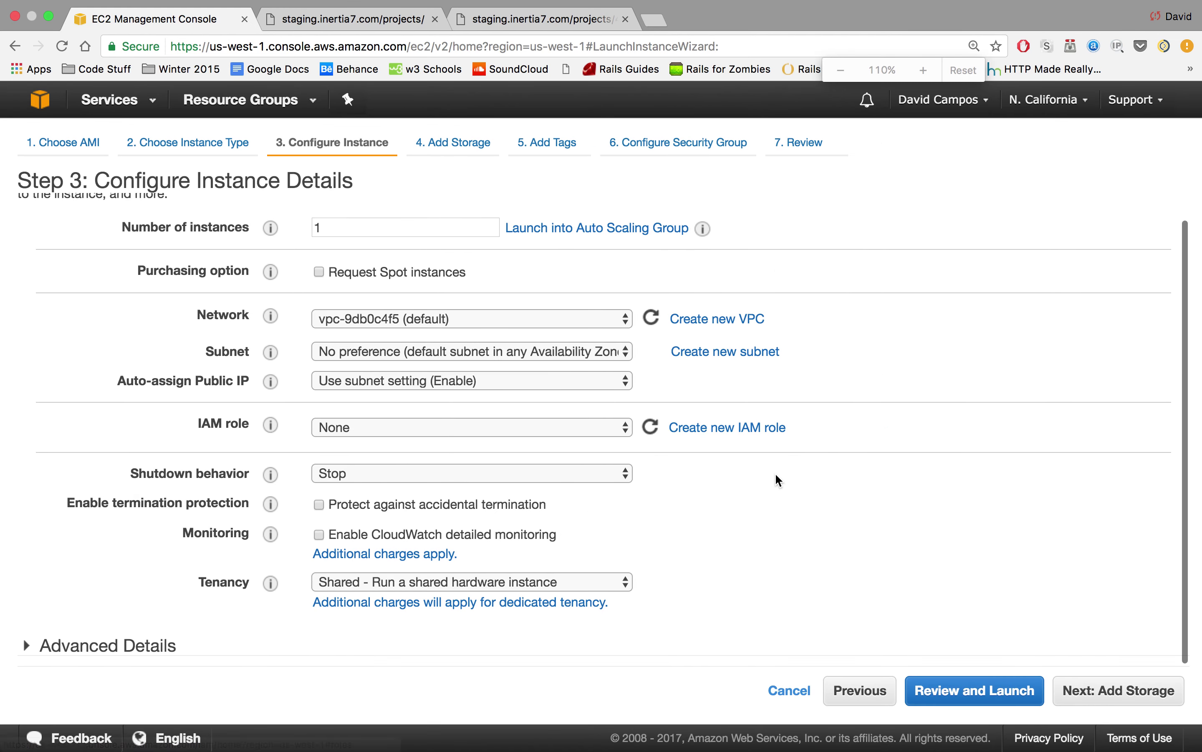
{"action": "left_click", "coordinate": [1111, 705]}
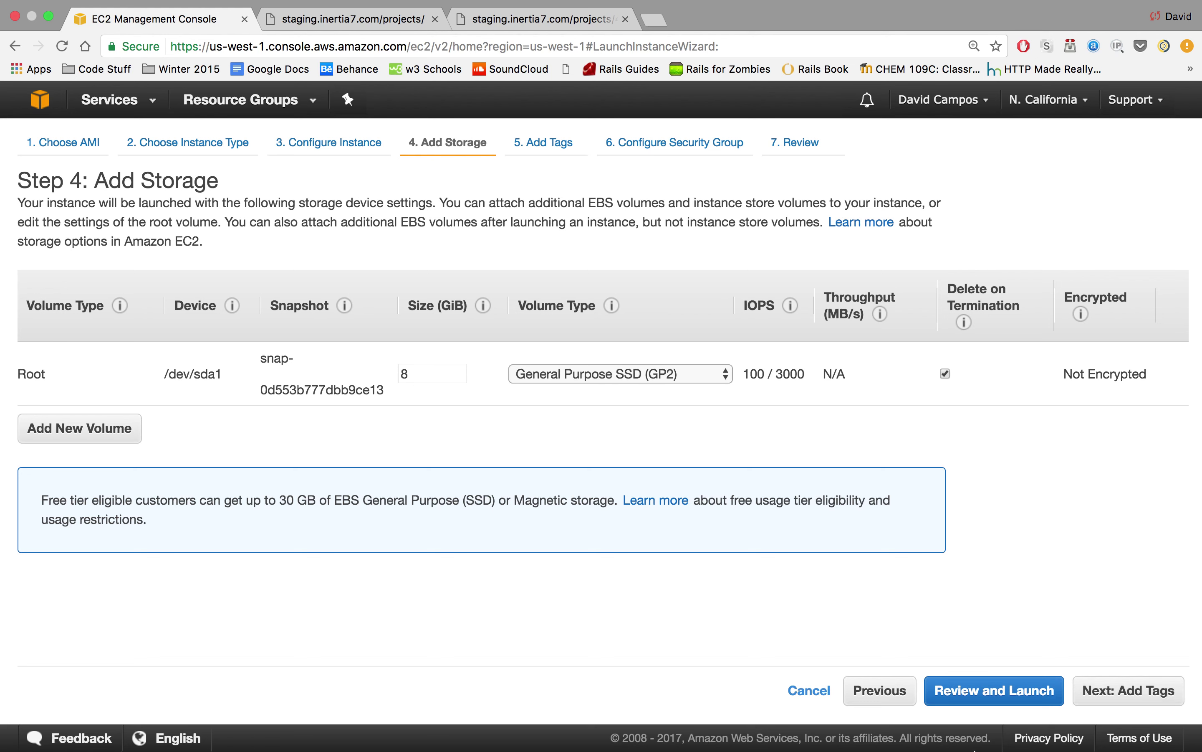
Go back to review the instance type and instance details, ending on the storage settings again.
{"action": "left_click", "coordinate": [882, 689]}
{"action": "left_click", "coordinate": [872, 687]}
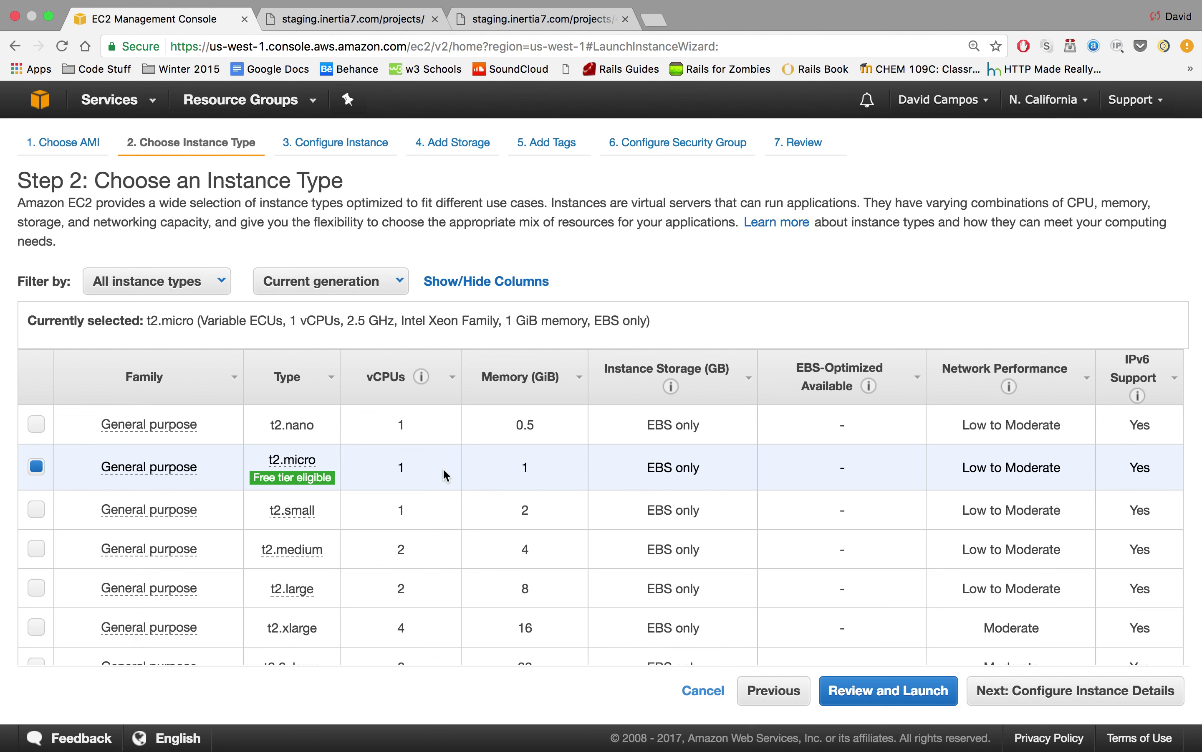
{"action": "left_click", "coordinate": [1081, 698]}
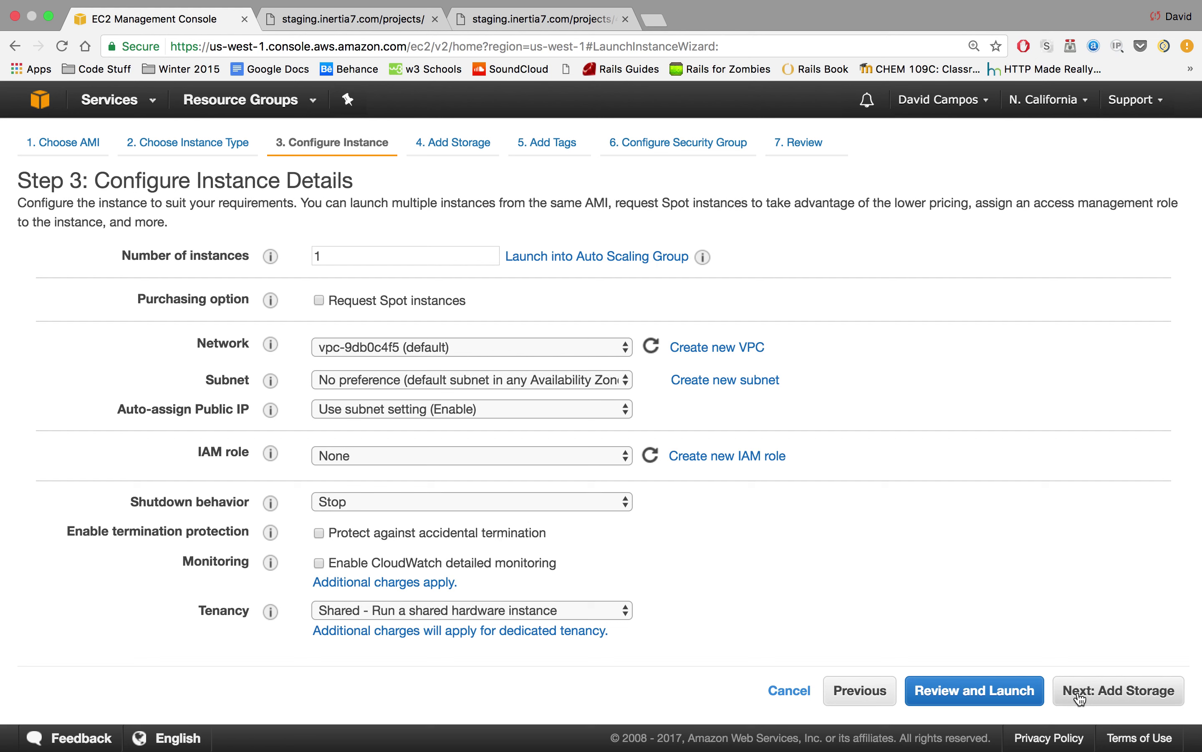
{"action": "left_click", "coordinate": [1104, 694]}
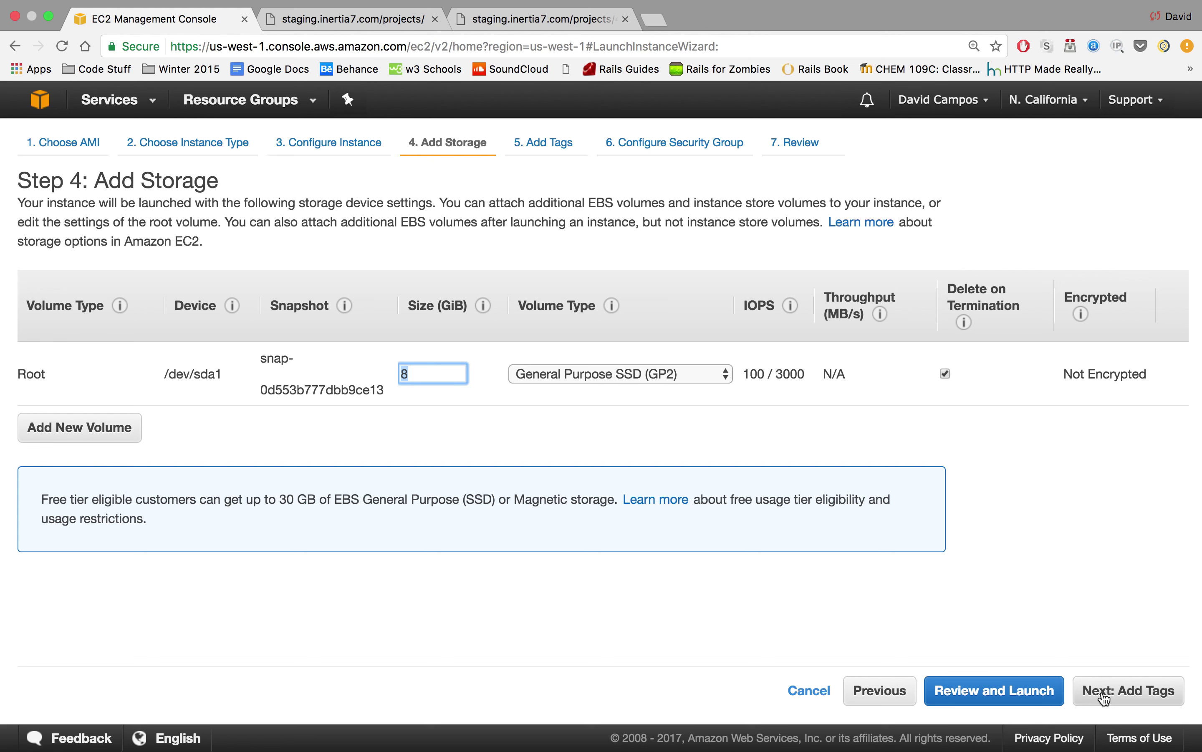
Keep the 8 GiB General Purpose SSD root volume and continue without tags to the security group configuration.
{"action": "left_click", "coordinate": [1138, 700]}
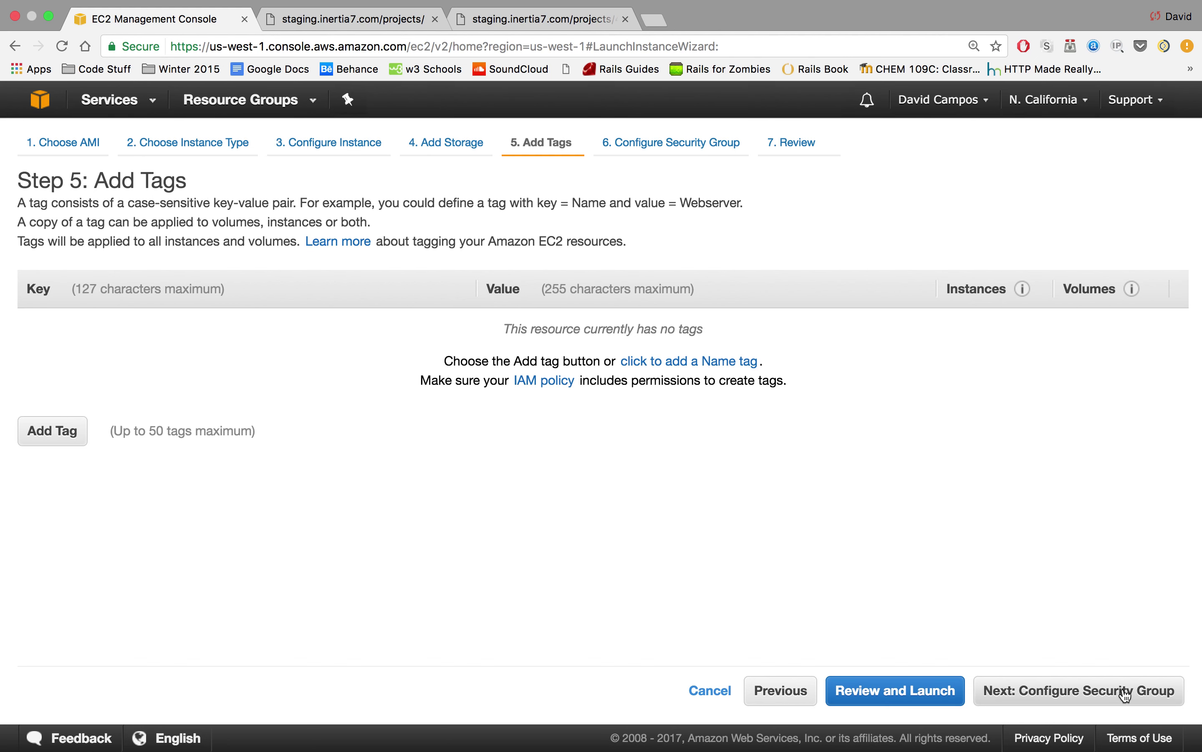
{"action": "left_click", "coordinate": [1127, 696]}
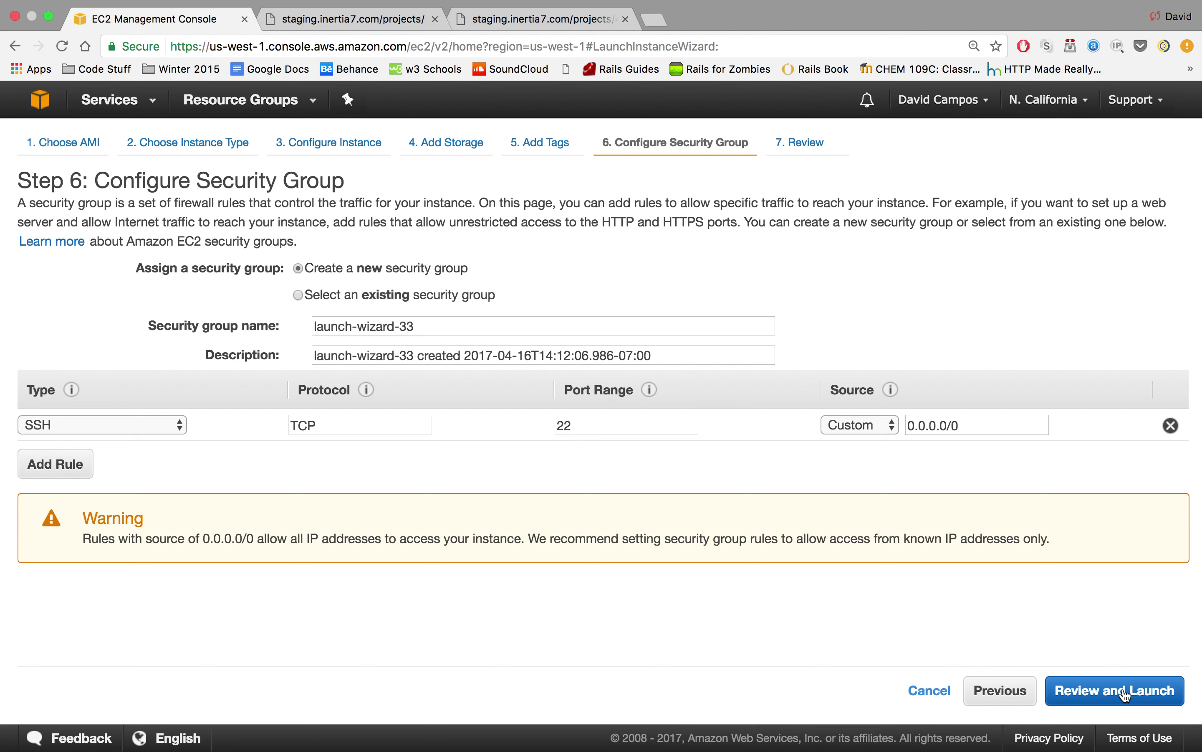
{"action": "mouse_move", "coordinate": [515, 748]}
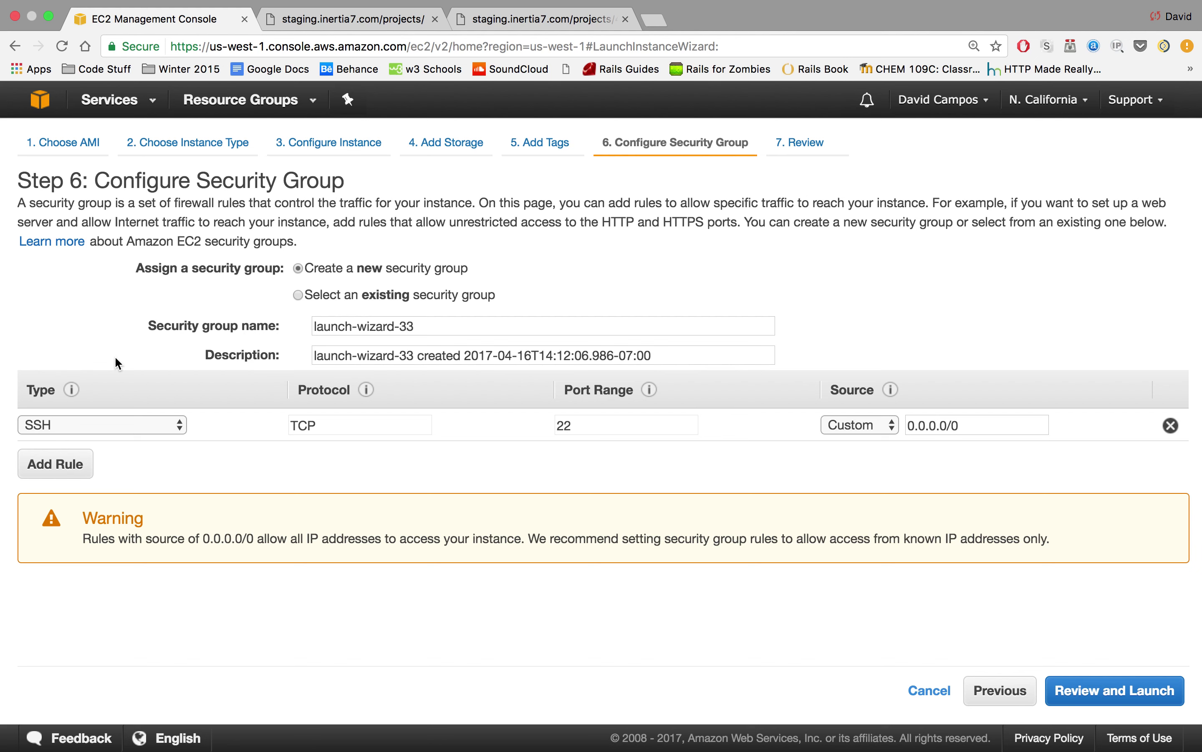
Set the security group rule to All traffic from Anywhere and continue to the launch review.
{"action": "left_click", "coordinate": [113, 425]}
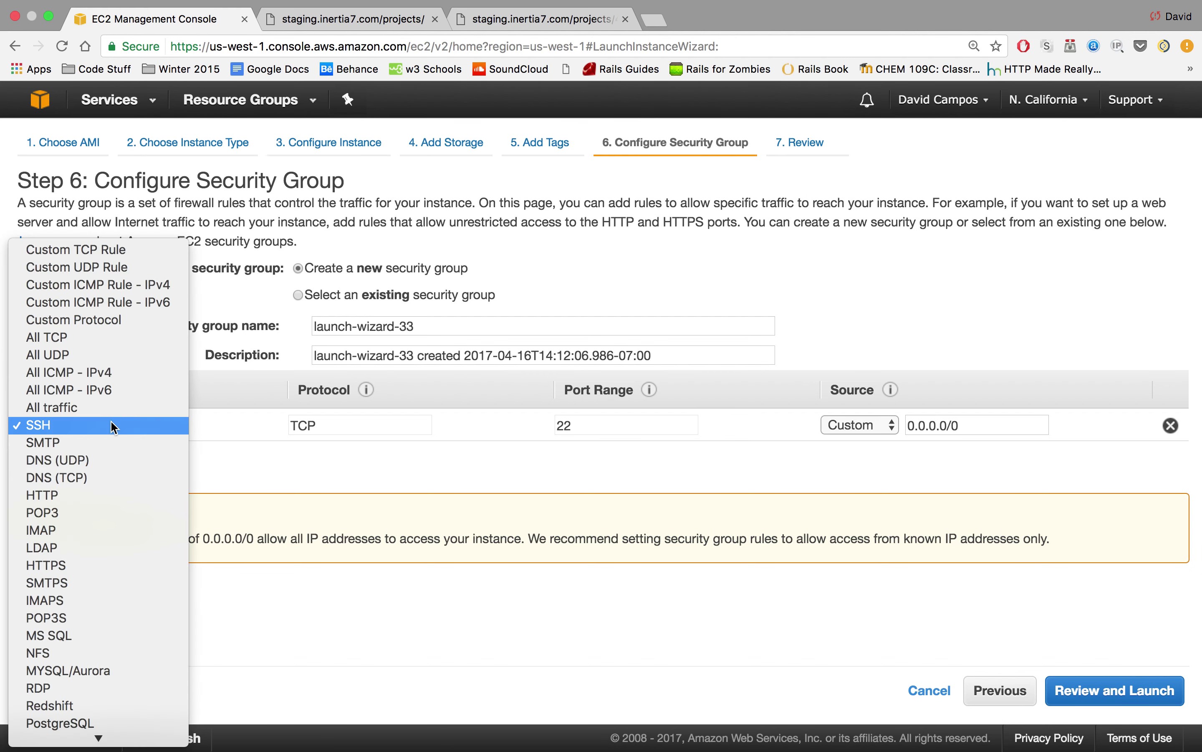
{"action": "left_click", "coordinate": [115, 407]}
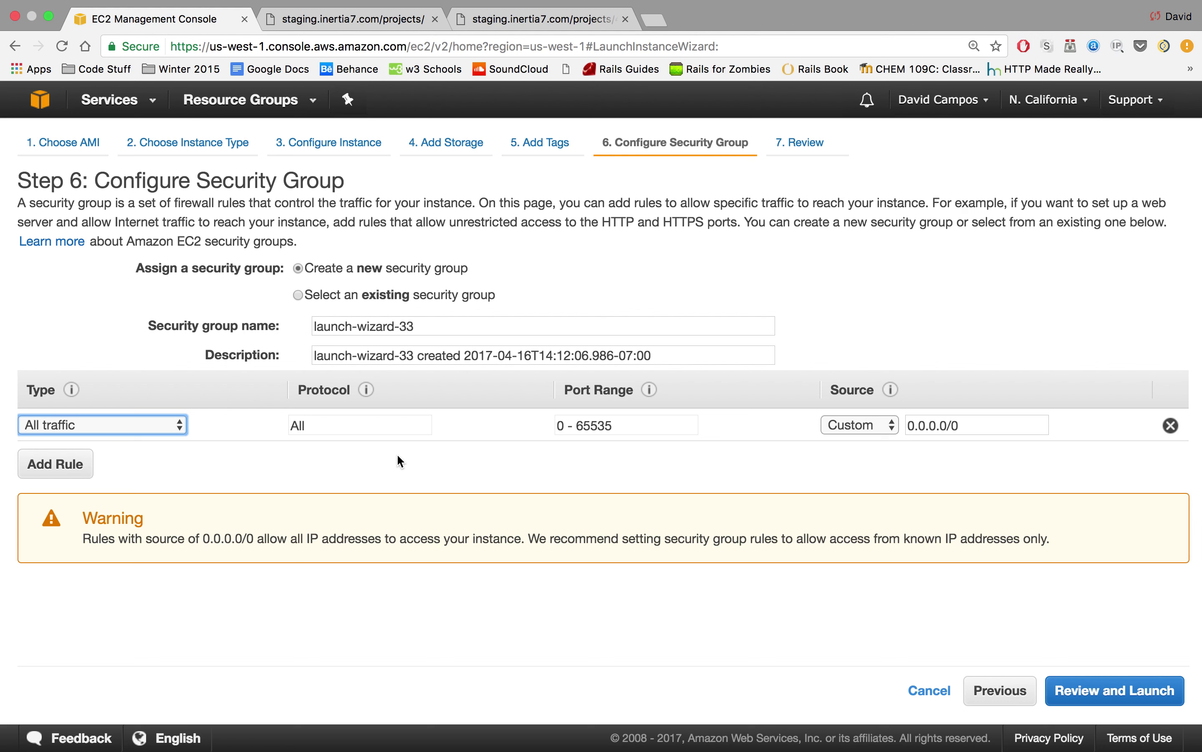
{"action": "left_click", "coordinate": [864, 423]}
{"action": "left_click", "coordinate": [865, 441]}
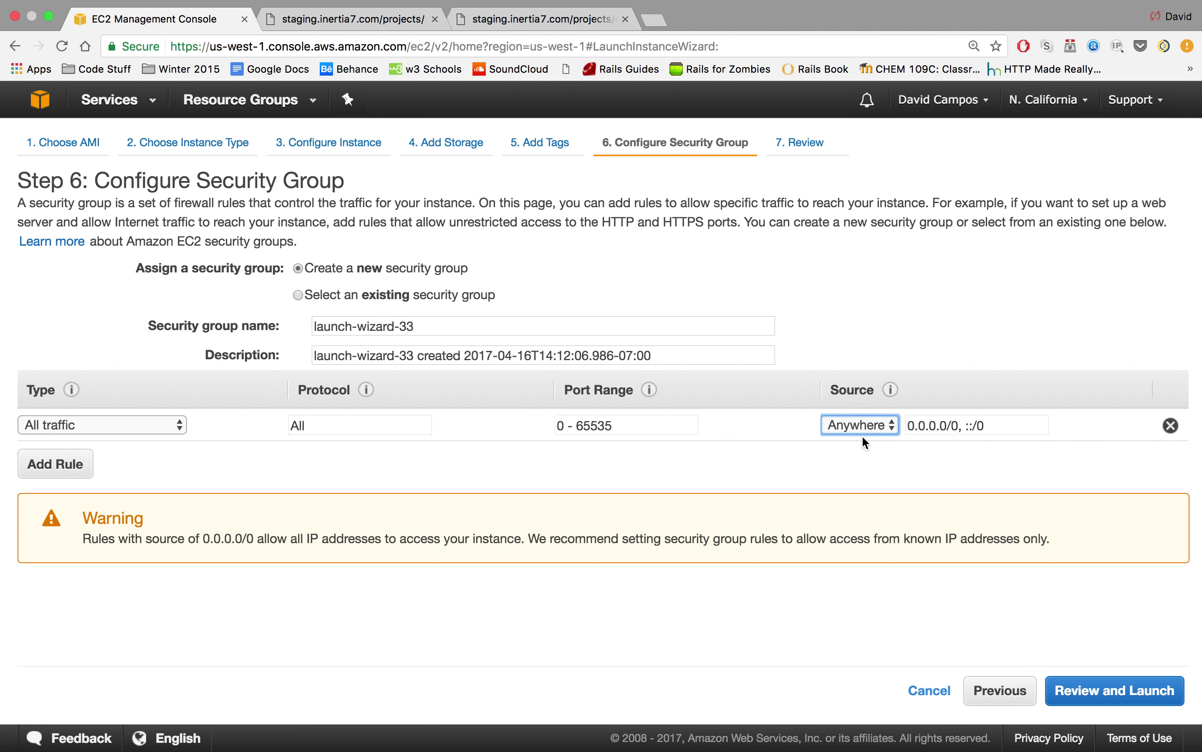
{"action": "left_click", "coordinate": [1113, 702]}
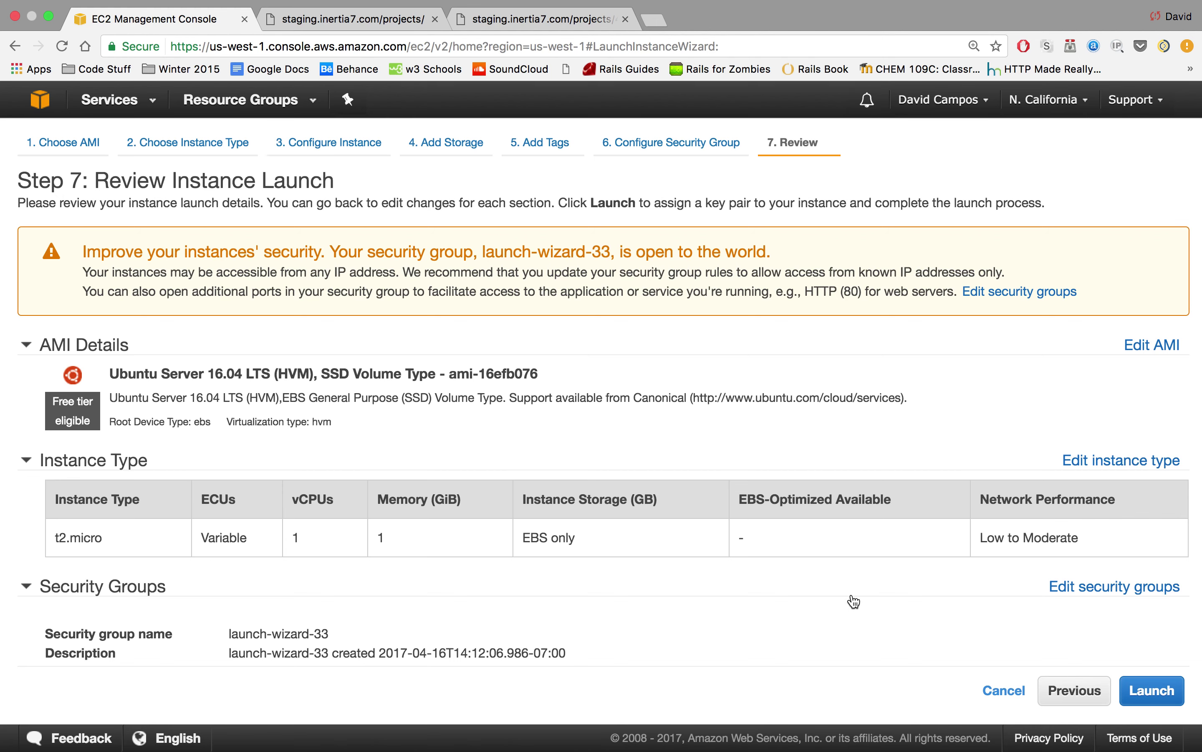
Look over the instance type and security group in the launch summary and proceed to the key pair choice.
{"action": "scroll", "coordinate": [854, 599], "scroll_direction": "down", "scroll_amount": 5}
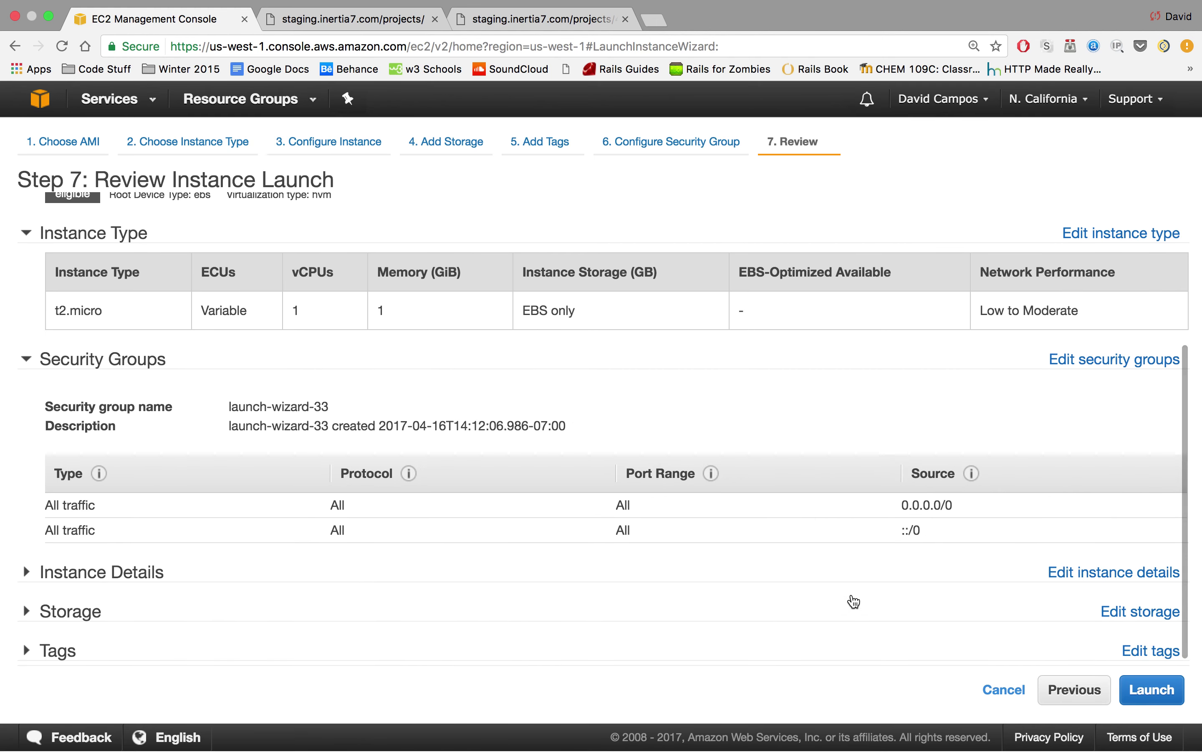
{"action": "scroll", "coordinate": [854, 601], "scroll_direction": "up", "scroll_amount": 5}
{"action": "scroll", "coordinate": [852, 600], "scroll_direction": "down", "scroll_amount": 5}
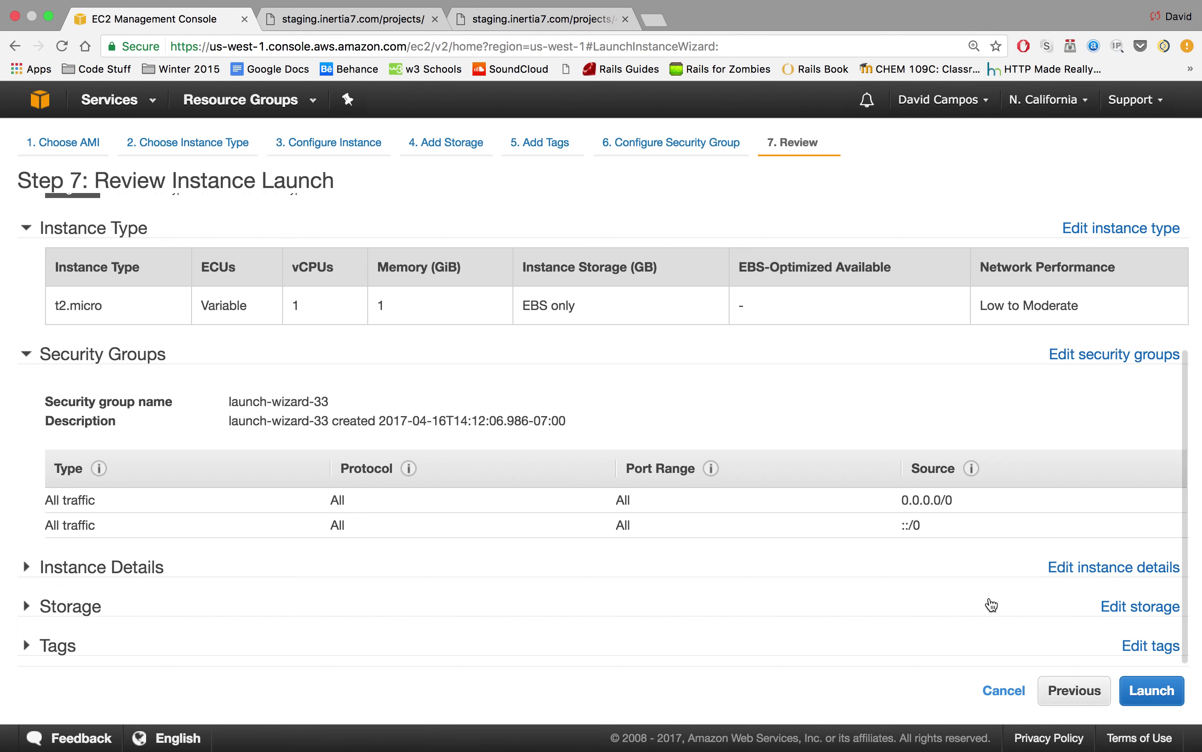
{"action": "left_click", "coordinate": [1158, 696]}
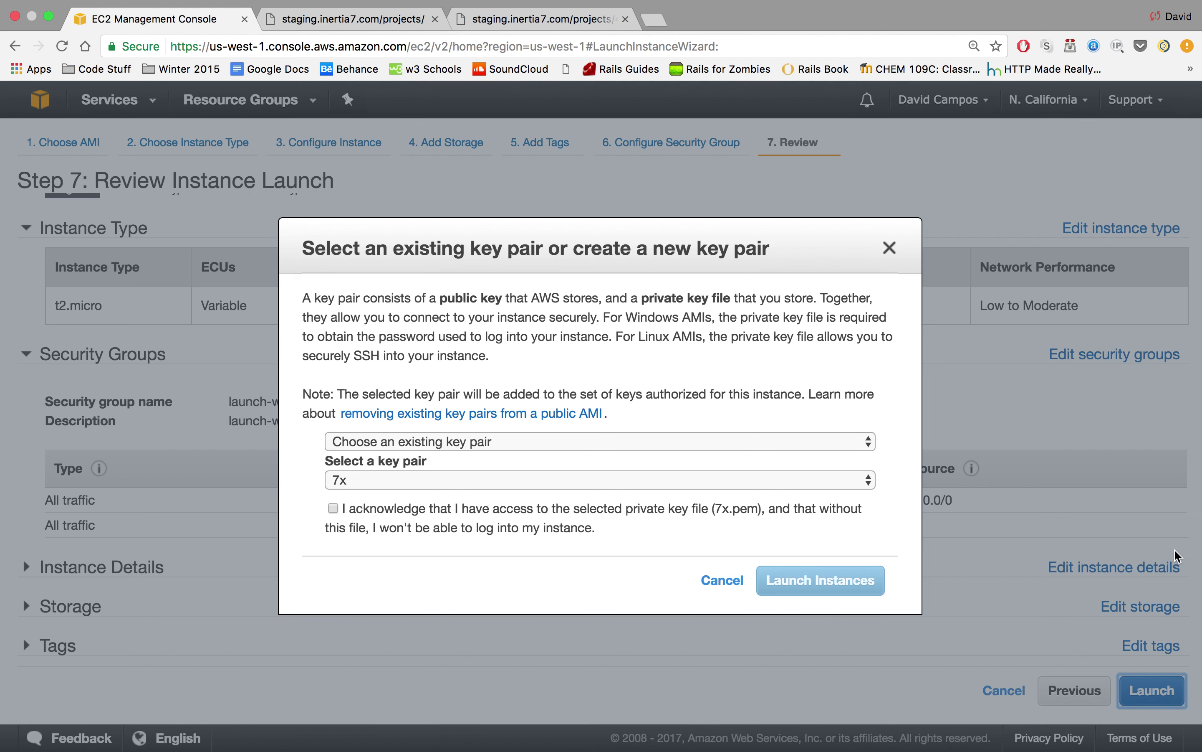
Create and download a new key pair named cluster_demo, and launch the instance with it.
{"action": "left_click", "coordinate": [640, 446]}
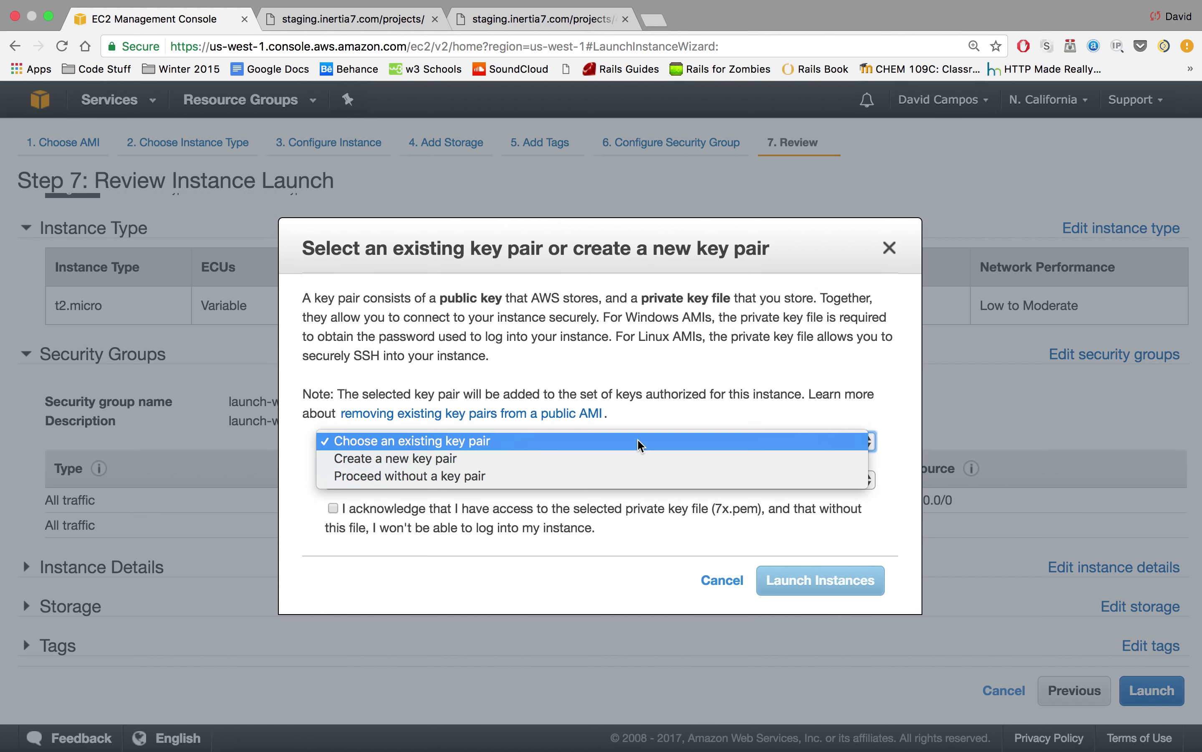
{"action": "left_click", "coordinate": [569, 467]}
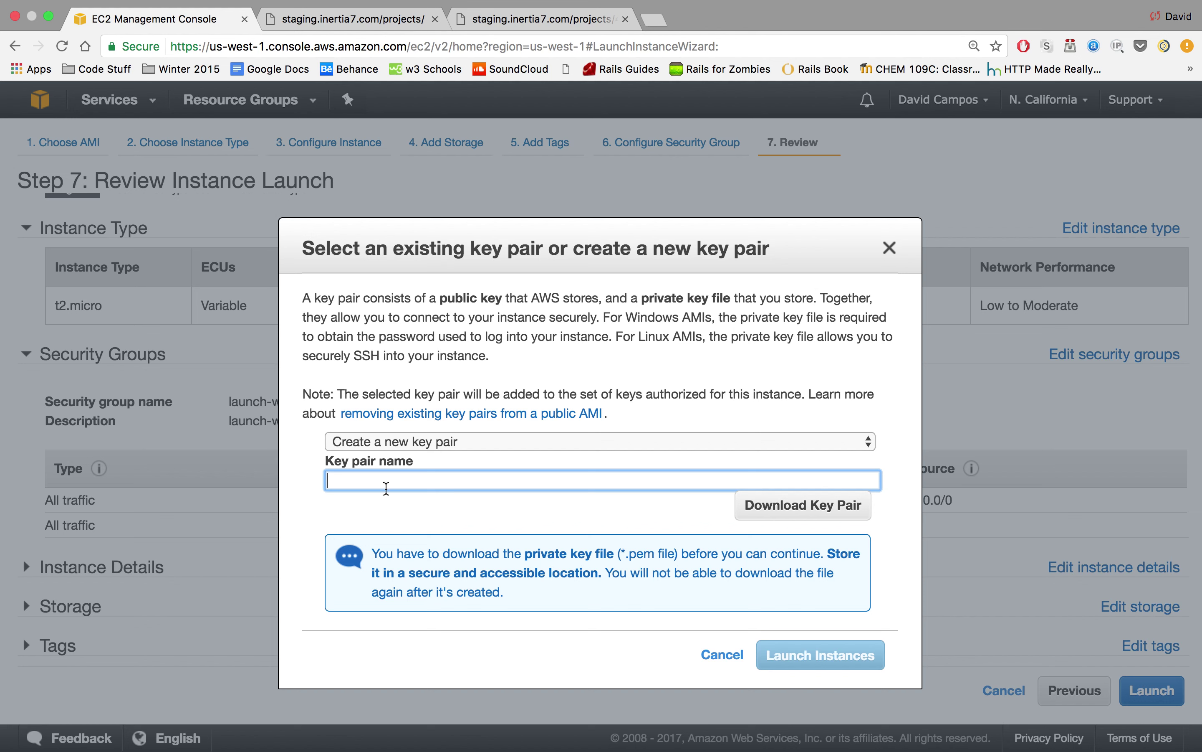
{"action": "type", "text": "cluster_demo"}
{"action": "left_click", "coordinate": [785, 508]}
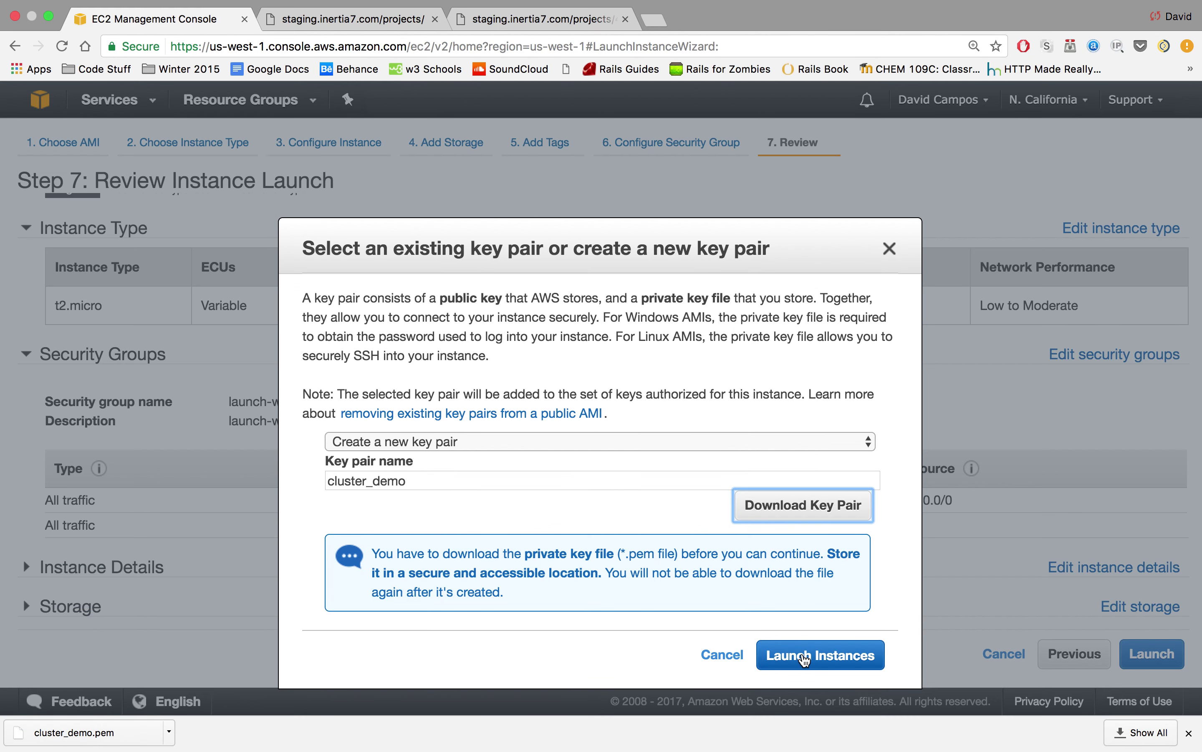
{"action": "left_click", "coordinate": [805, 657]}
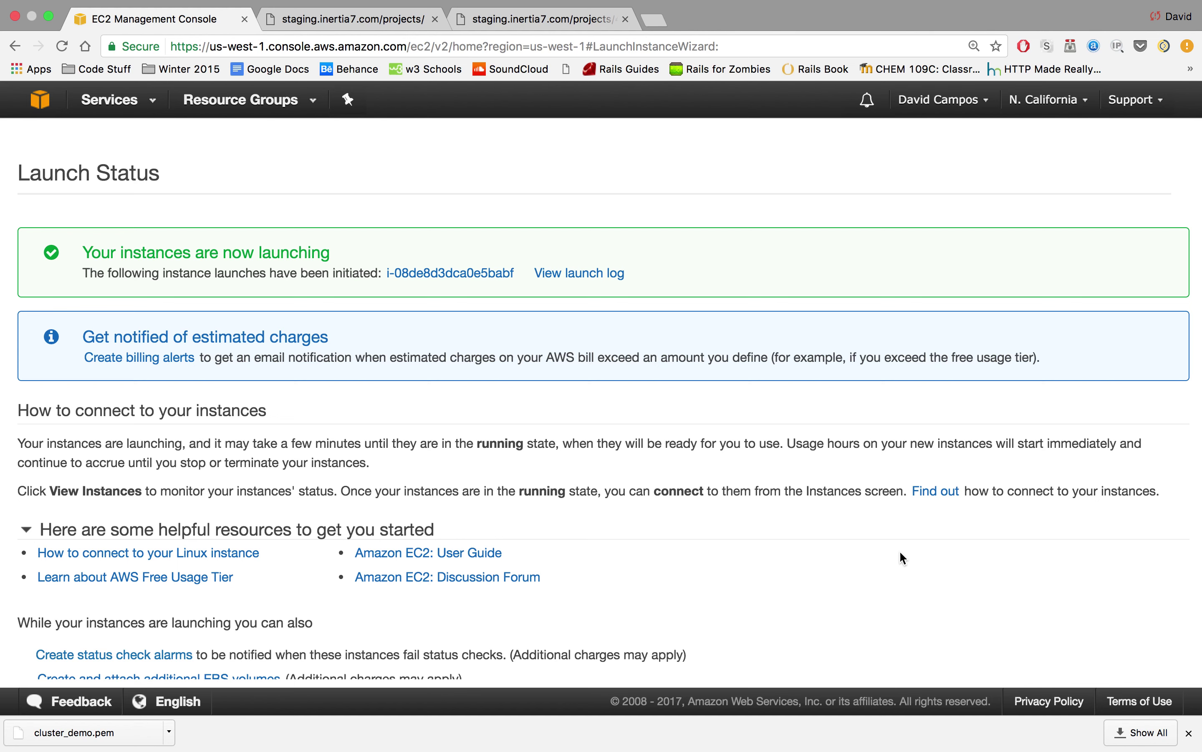
Look through the launch status page and go on to the list of instances.
{"action": "scroll", "coordinate": [681, 543], "scroll_direction": "down", "scroll_amount": 1}
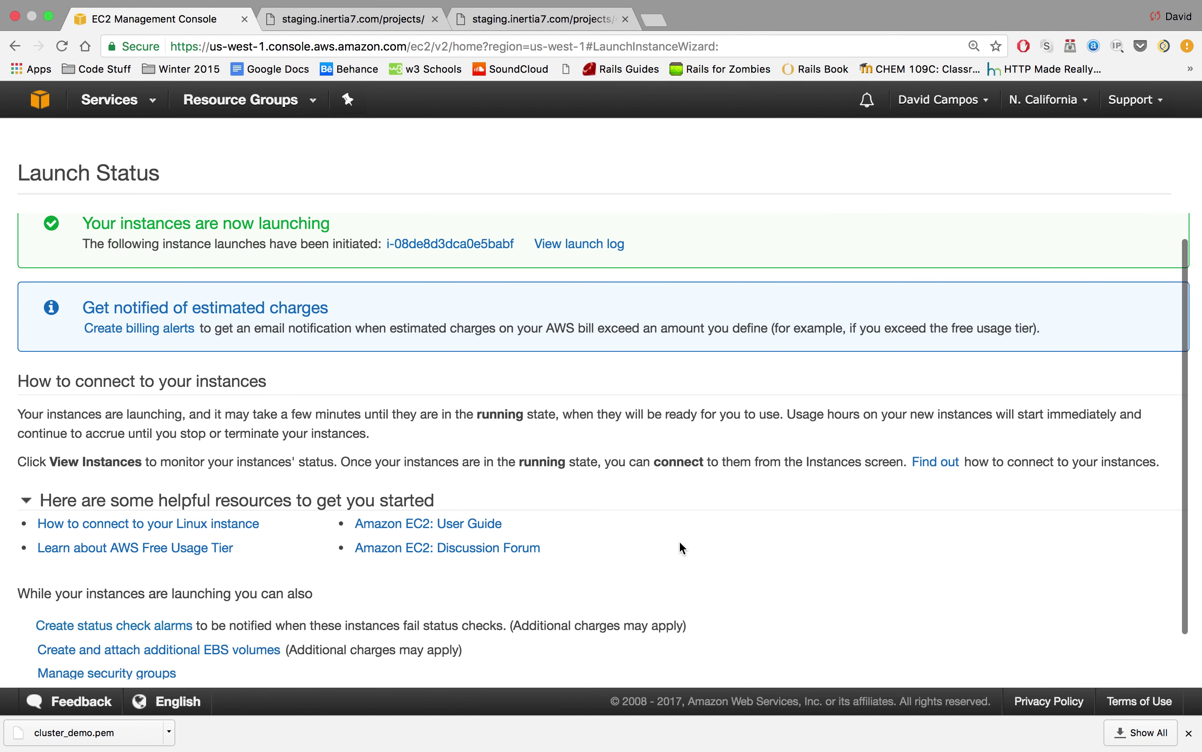
{"action": "scroll", "coordinate": [683, 548], "scroll_direction": "down", "scroll_amount": 2}
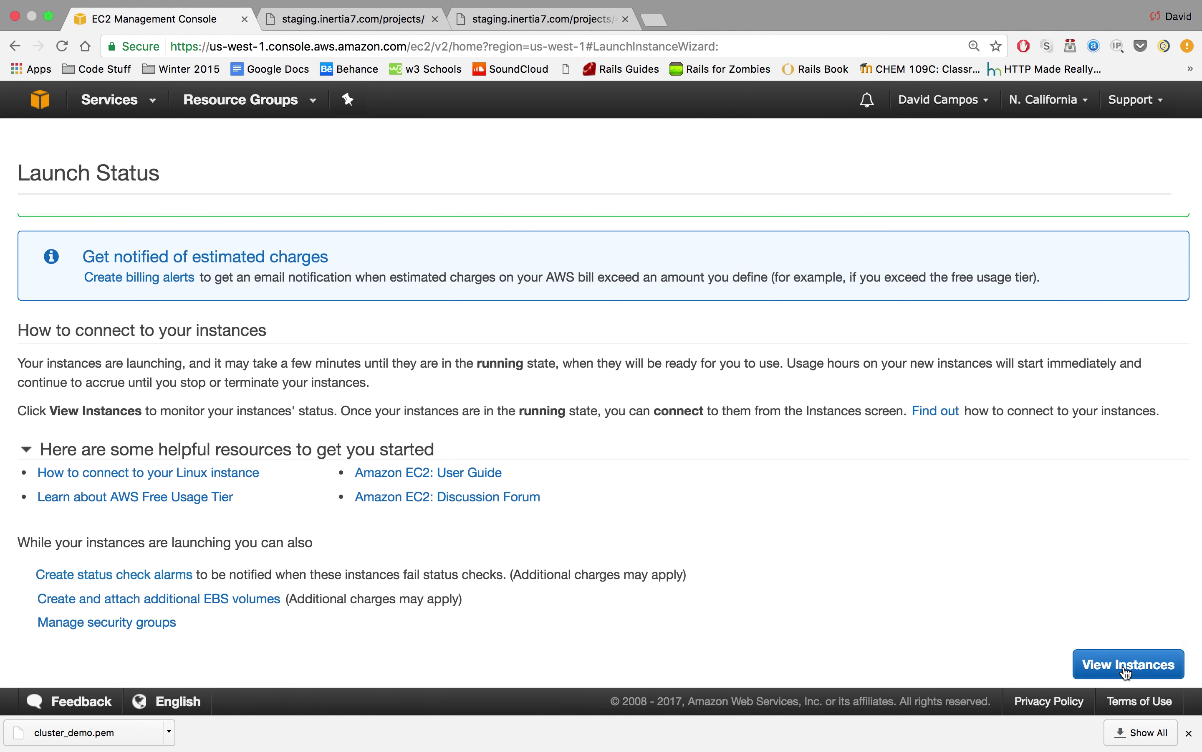
{"action": "left_click", "coordinate": [1129, 673]}
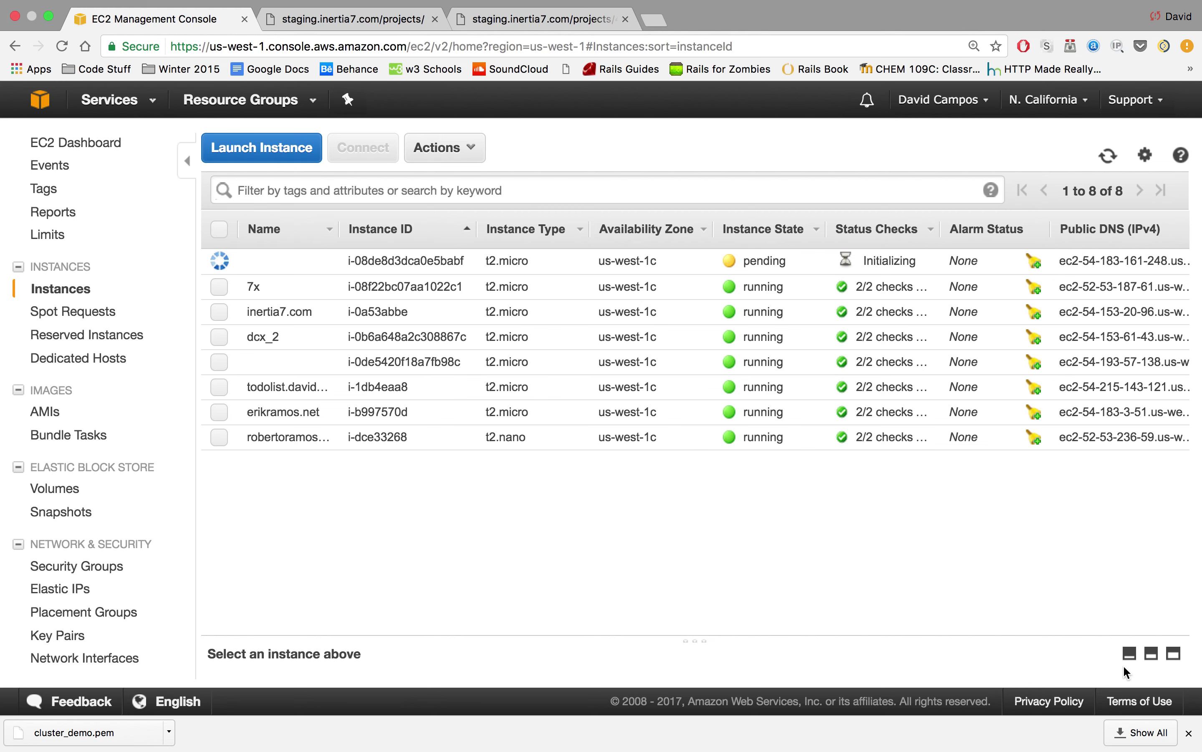
Switch to Terminal with enlarged text and list the contents of the home directory.
{"action": "key", "text": "super+space"}
{"action": "type", "text": "terminal"}
{"action": "key", "text": "Return"}
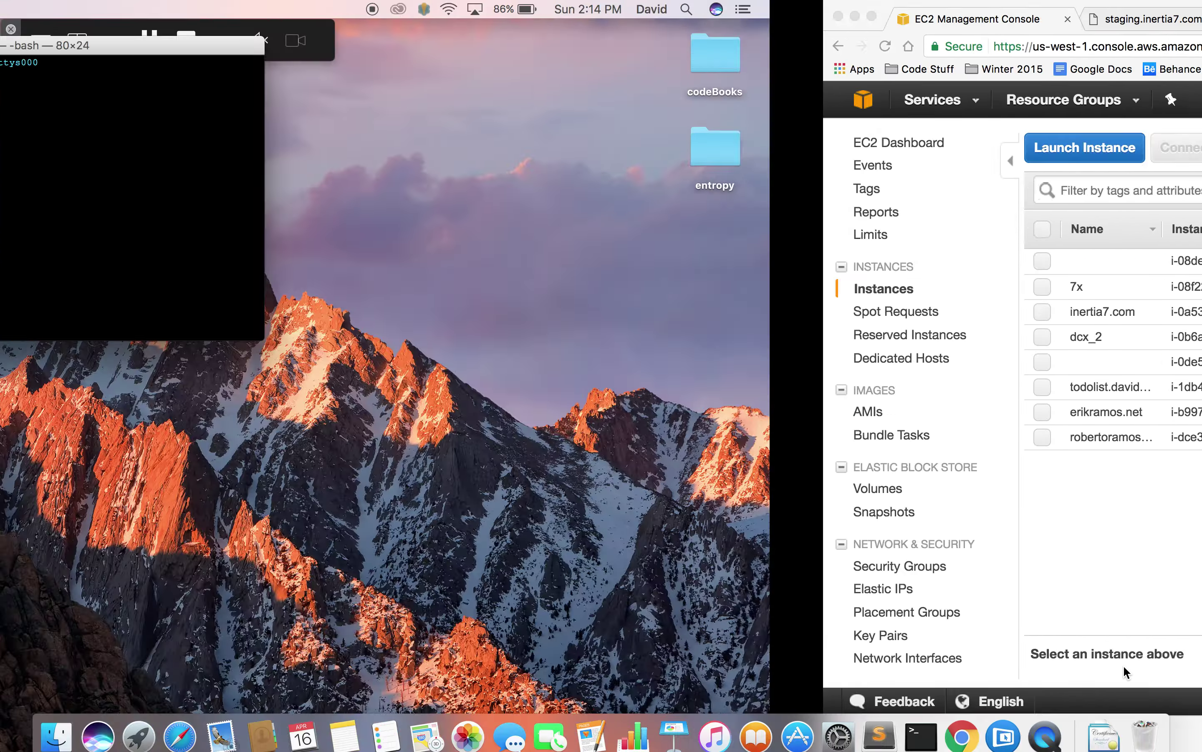
{"action": "key", "text": "super+equal"}
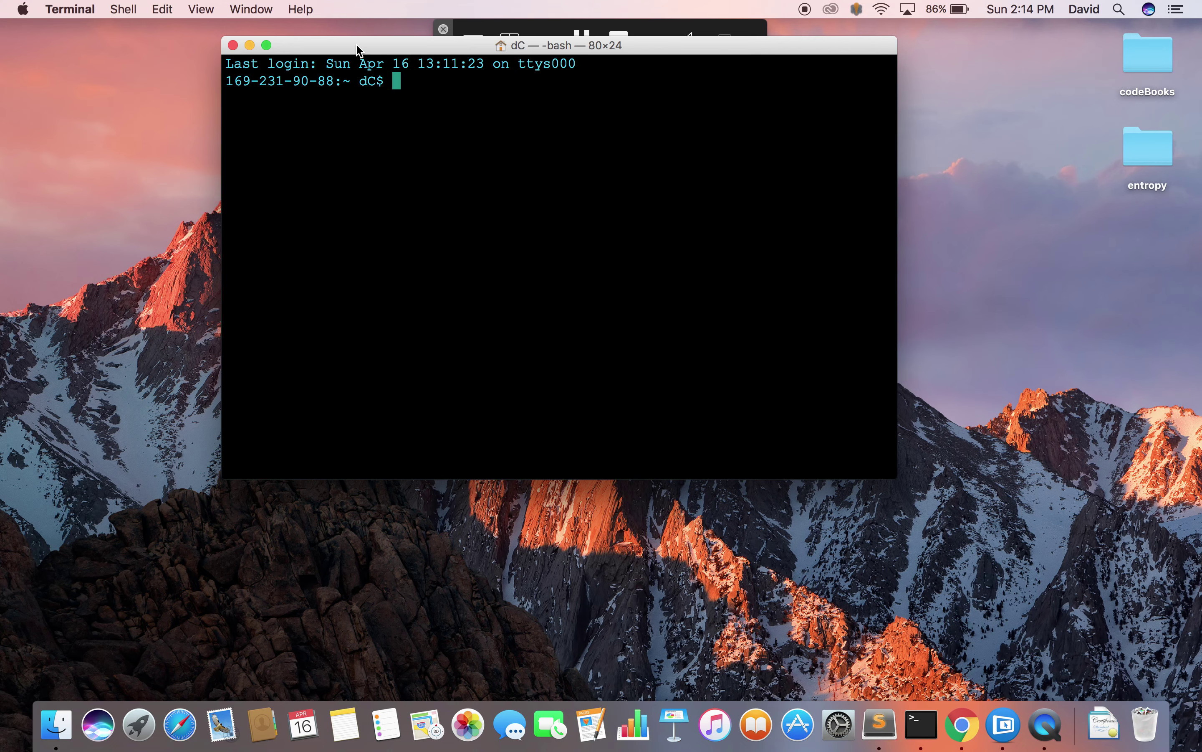
{"action": "left_click_drag", "start_coordinate": [358, 50], "coordinate": [342, 174]}
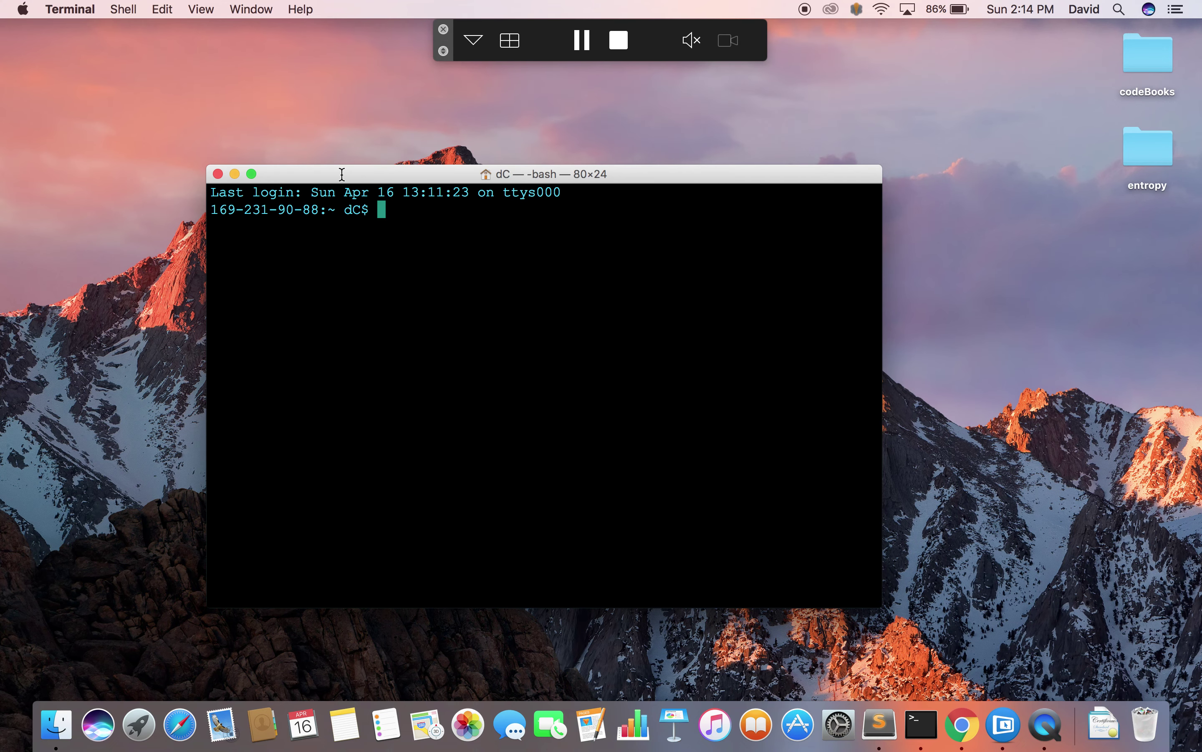
{"action": "type", "text": "ls"}
{"action": "key", "text": "Return"}
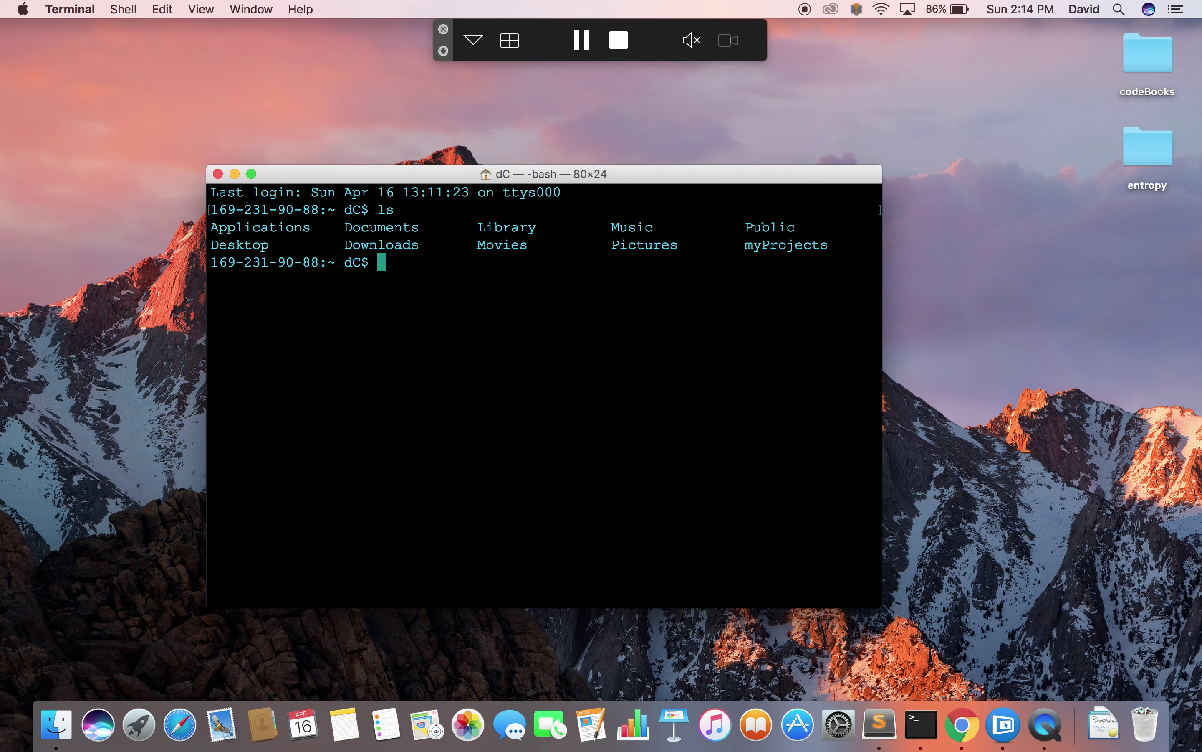
Create an empty file named file.format with touch and list the directory again, using larger terminal text.
{"action": "key", "text": "super+equal"}
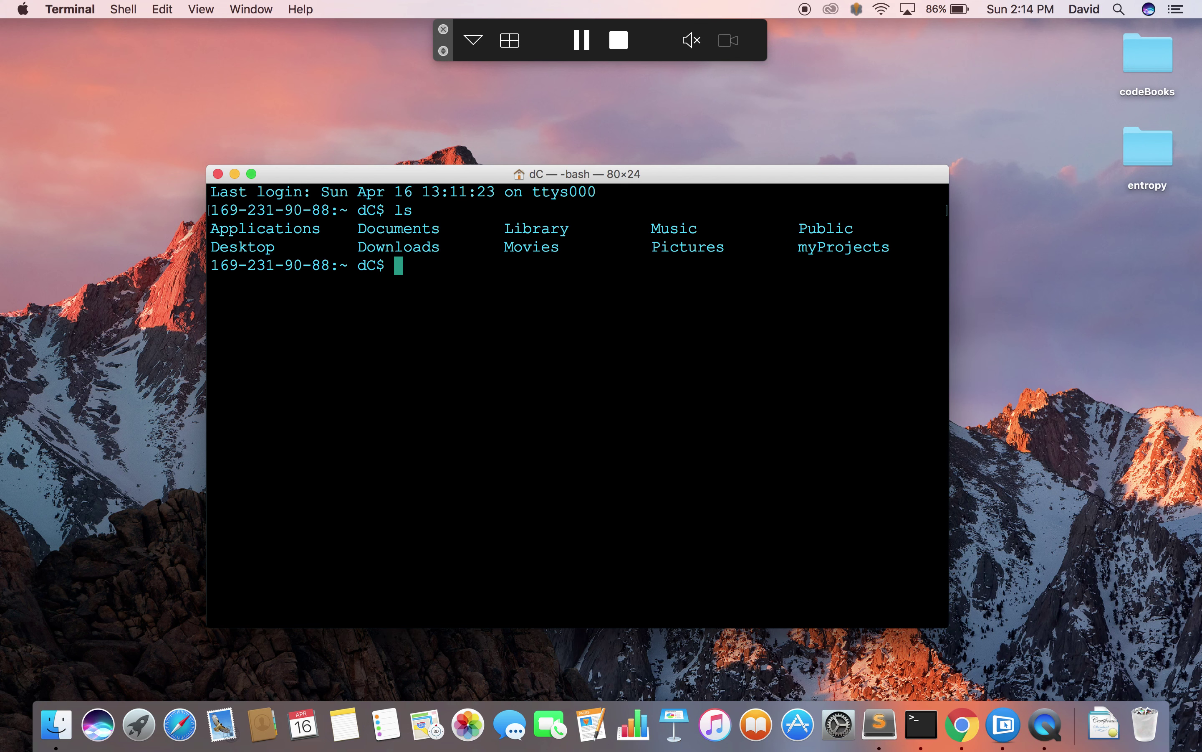
{"action": "type", "text": "touch file.forma"}
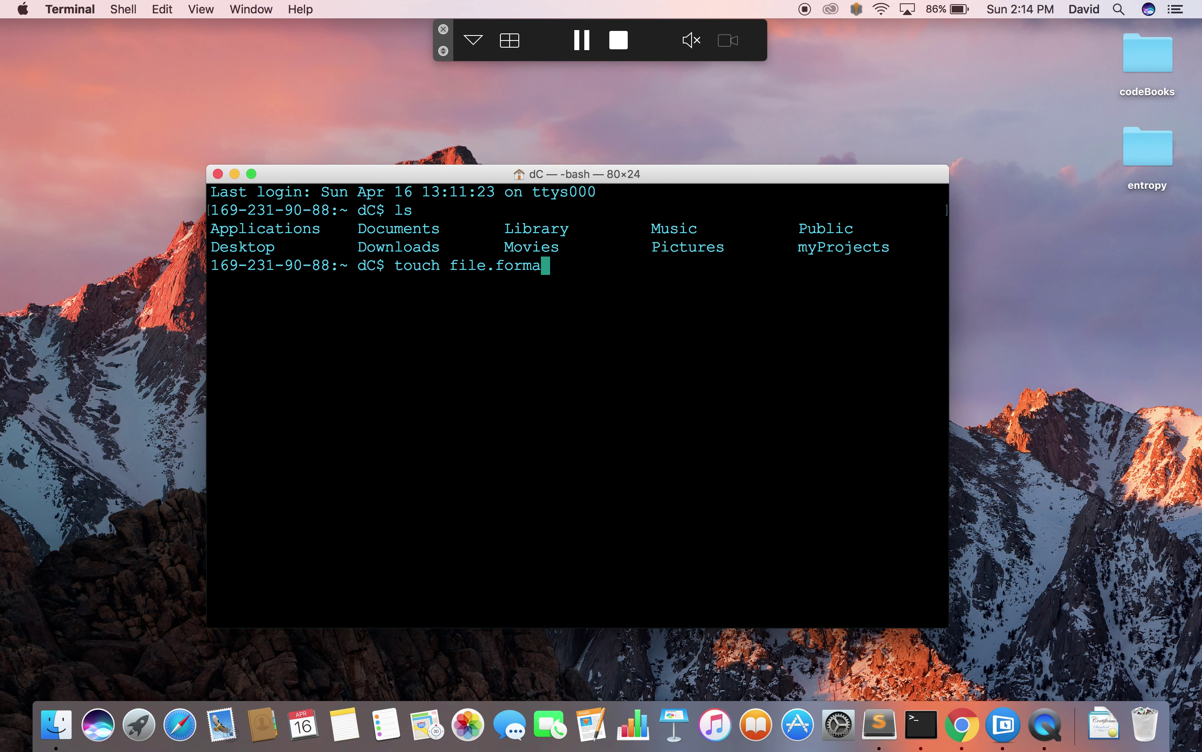
{"action": "type", "text": "t"}
{"action": "key", "text": "Return"}
{"action": "type", "text": "ls"}
{"action": "key", "text": "Return"}
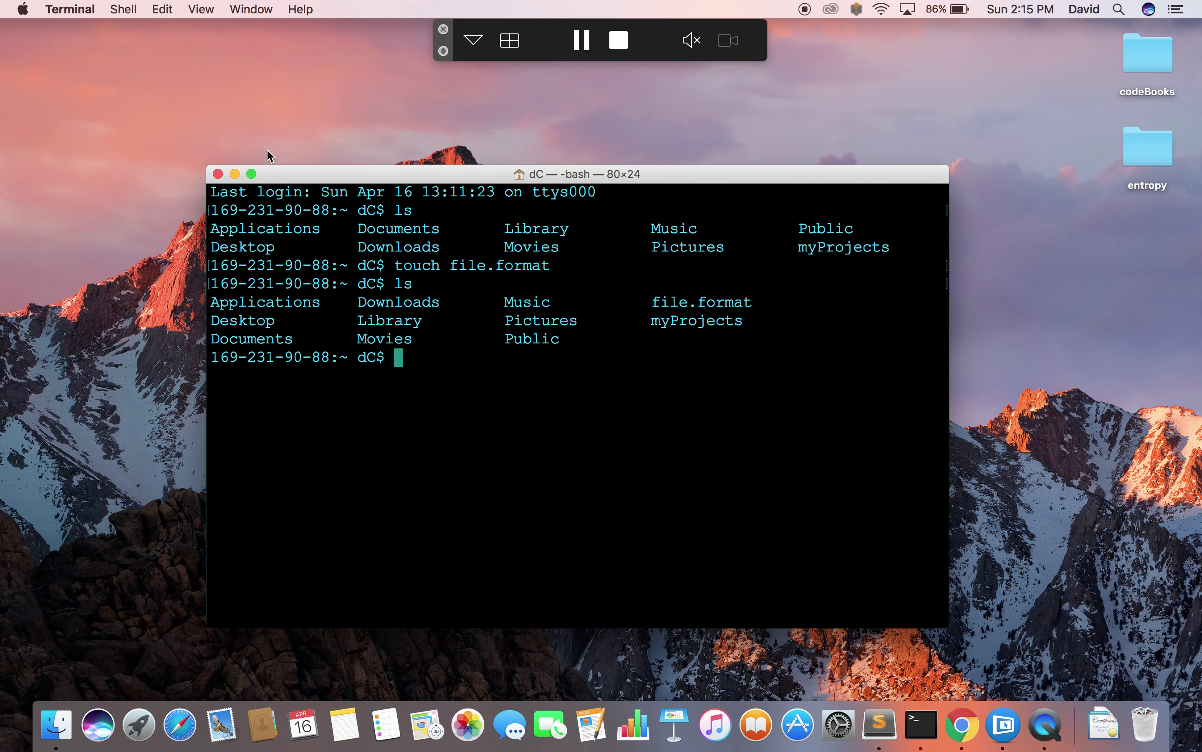
{"action": "double_click", "coordinate": [690, 302]}
{"action": "left_click", "coordinate": [475, 395]}
Return to the browser and reveal the downloaded cluster_demo.pem file in Finder.
{"action": "key", "text": "ctrl+Right"}
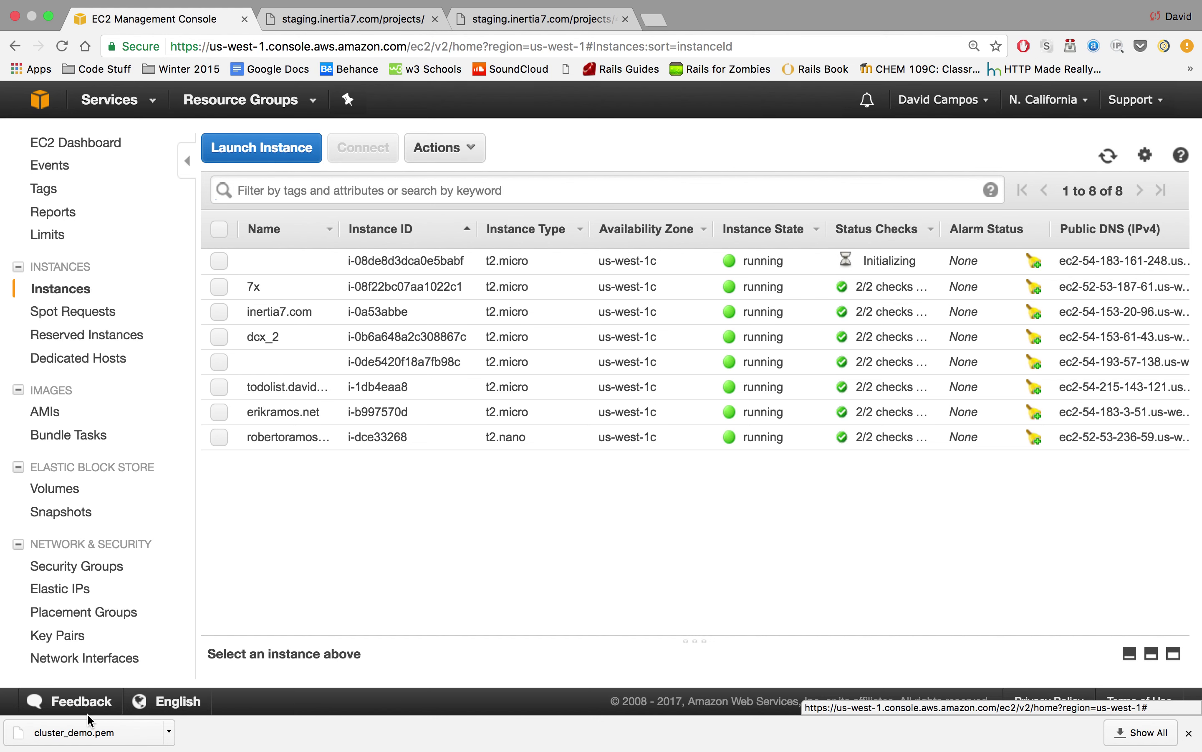
{"action": "left_click", "coordinate": [169, 731]}
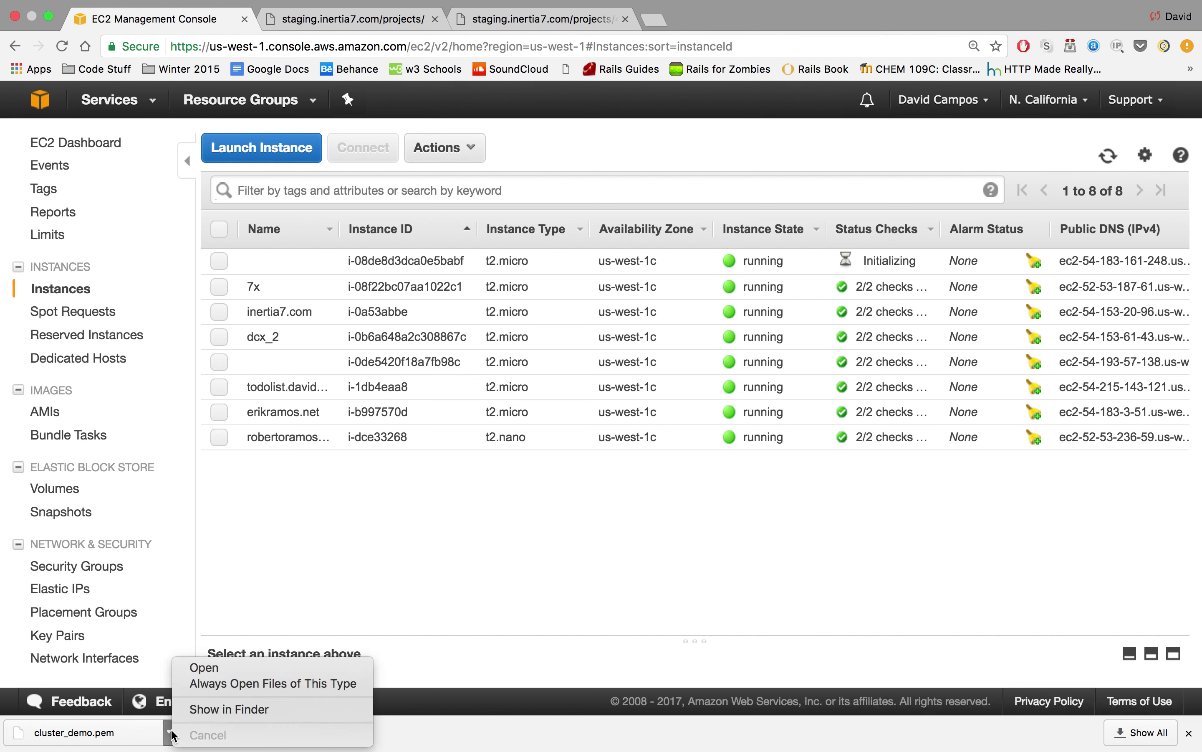
{"action": "left_click", "coordinate": [214, 710]}
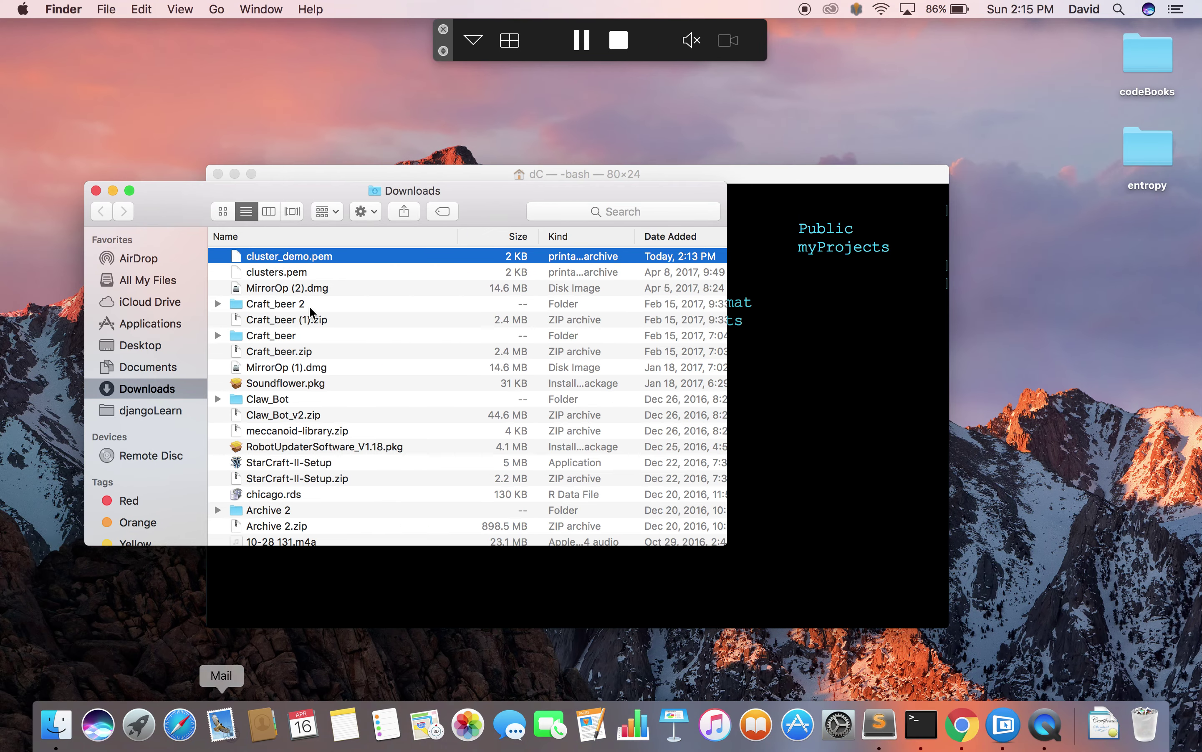
Minimize the Terminal window and move cluster_demo.pem from the Downloads folder to the desktop.
{"action": "left_click", "coordinate": [294, 178]}
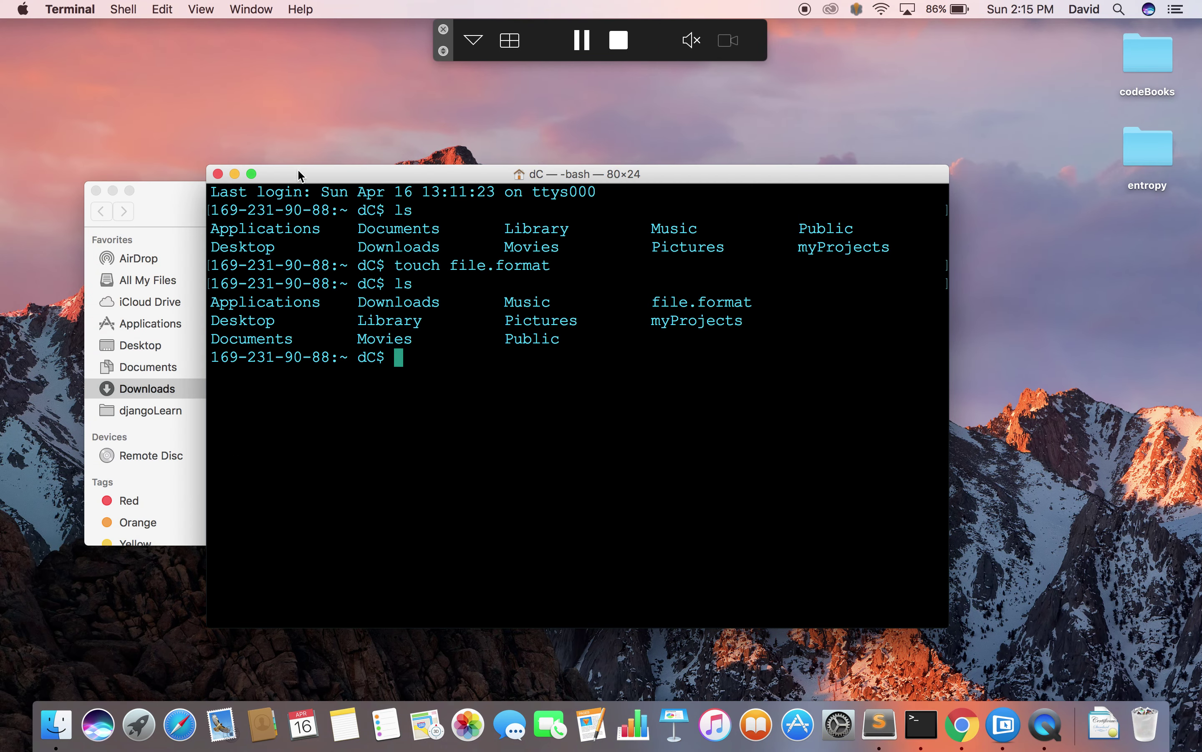
{"action": "left_click", "coordinate": [235, 173]}
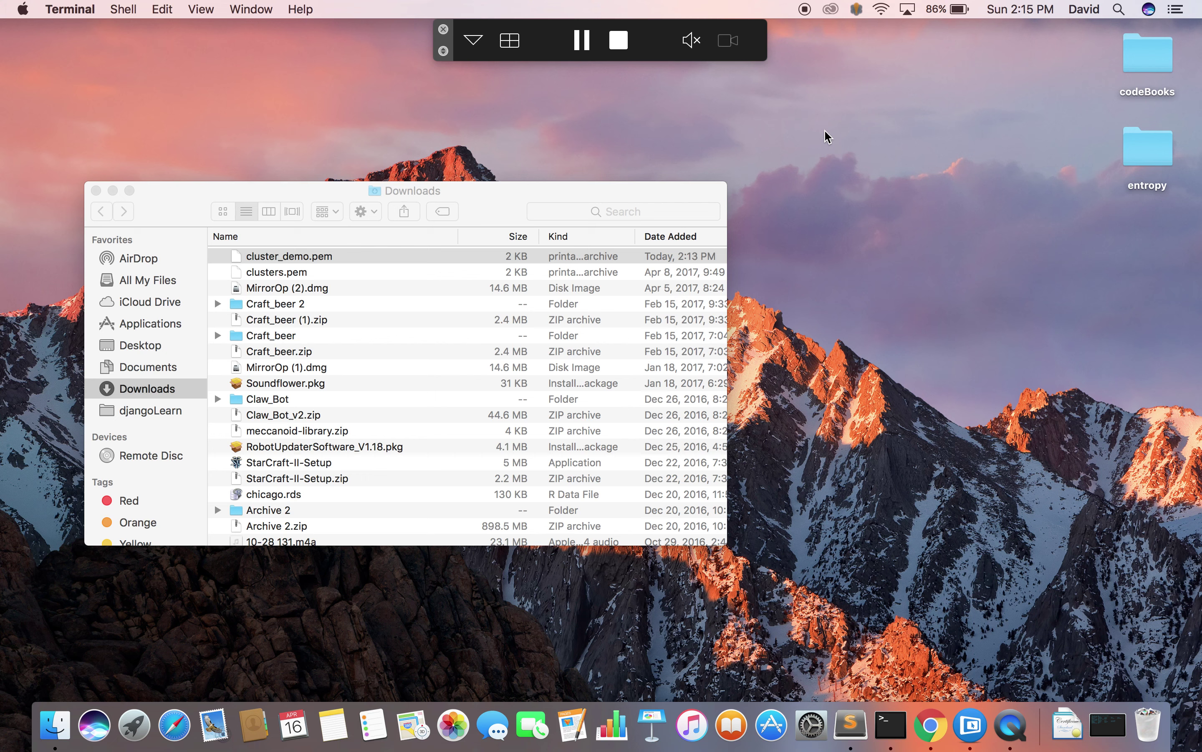
{"action": "left_click", "coordinate": [385, 282]}
{"action": "left_click", "coordinate": [352, 258]}
{"action": "left_click_drag", "start_coordinate": [350, 257], "coordinate": [920, 151]}
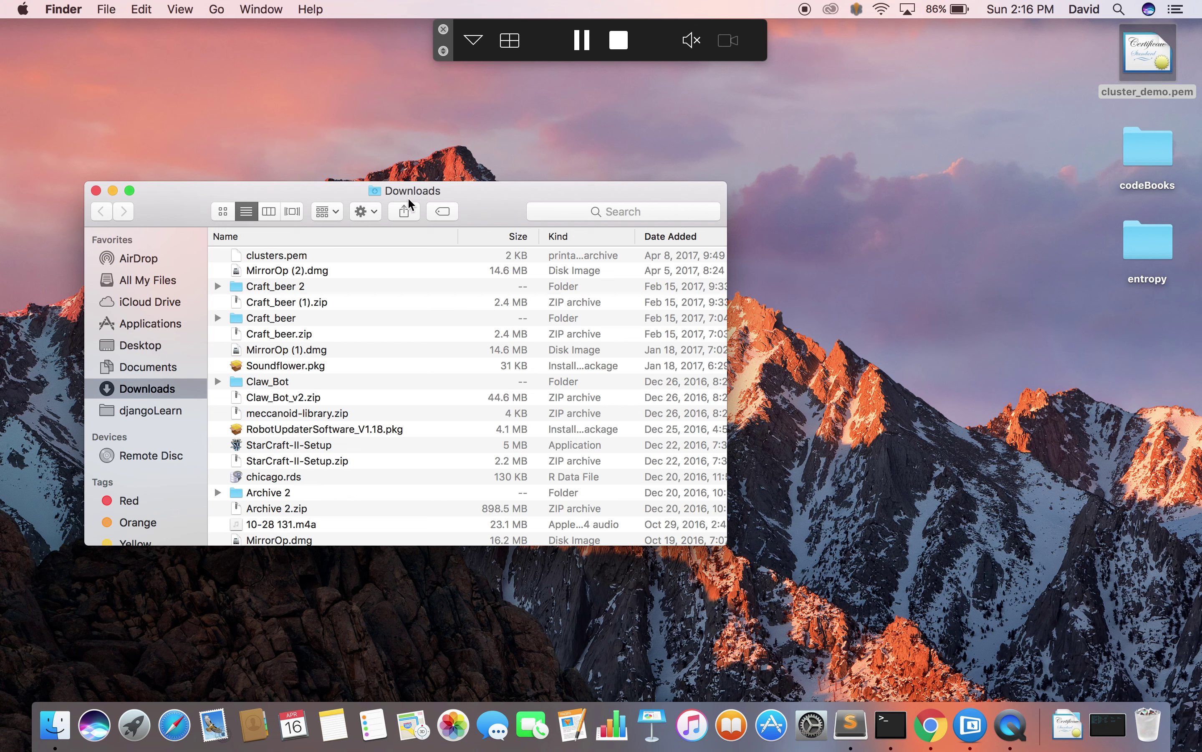
Check the Desktop folder's contents in Finder and close the Finder window.
{"action": "left_click", "coordinate": [134, 346]}
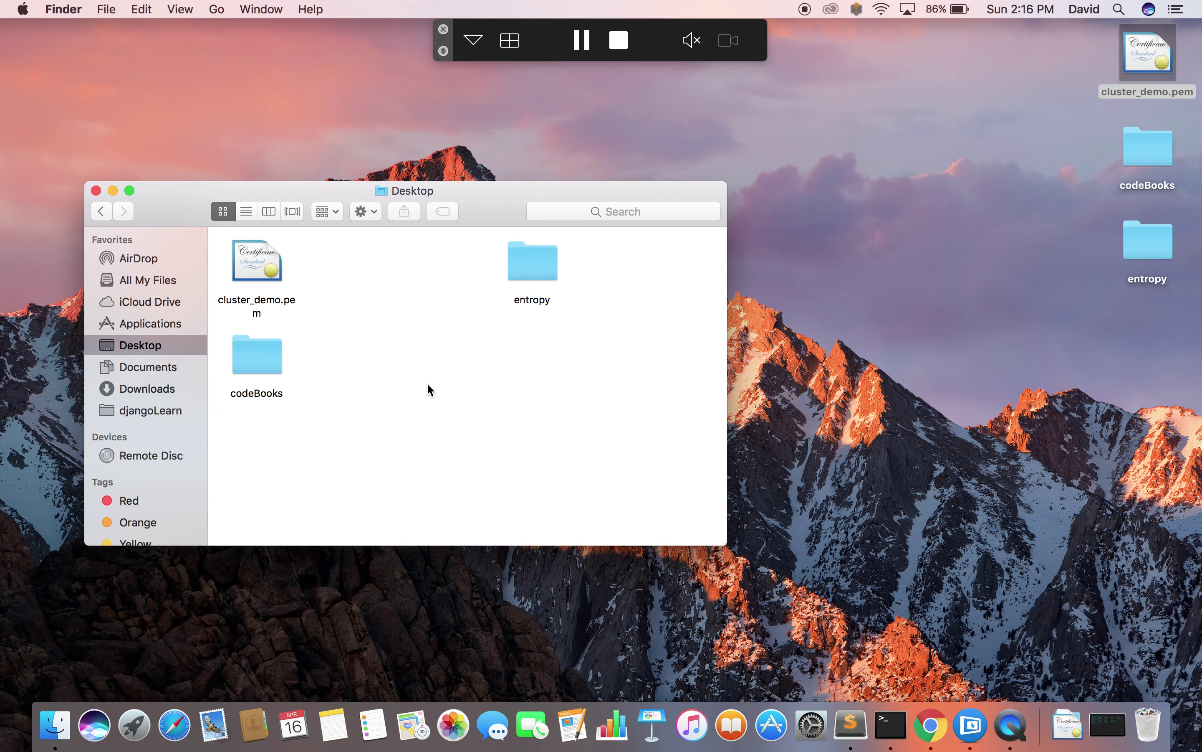
{"action": "left_click", "coordinate": [149, 323]}
{"action": "left_click", "coordinate": [97, 189]}
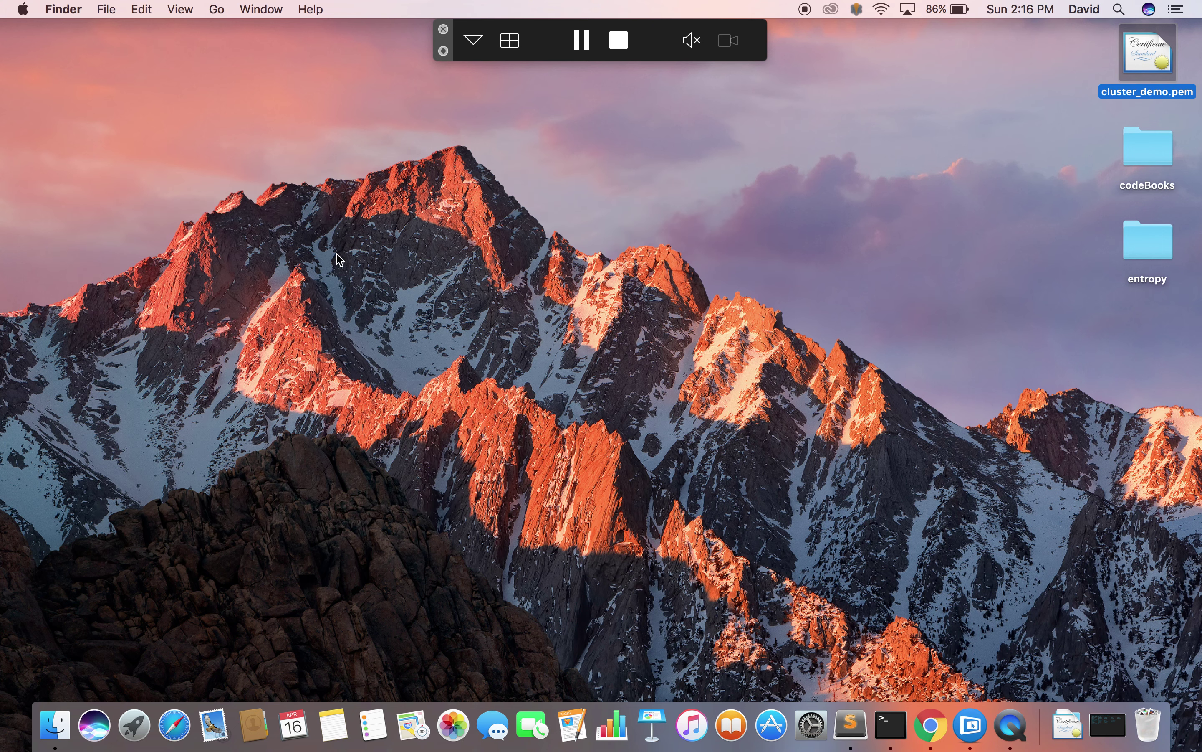
{"action": "left_click", "coordinate": [256, 243]}
Bring Terminal back up and list the current directory with ls.
{"action": "key", "text": "super+space"}
{"action": "type", "text": "terminal"}
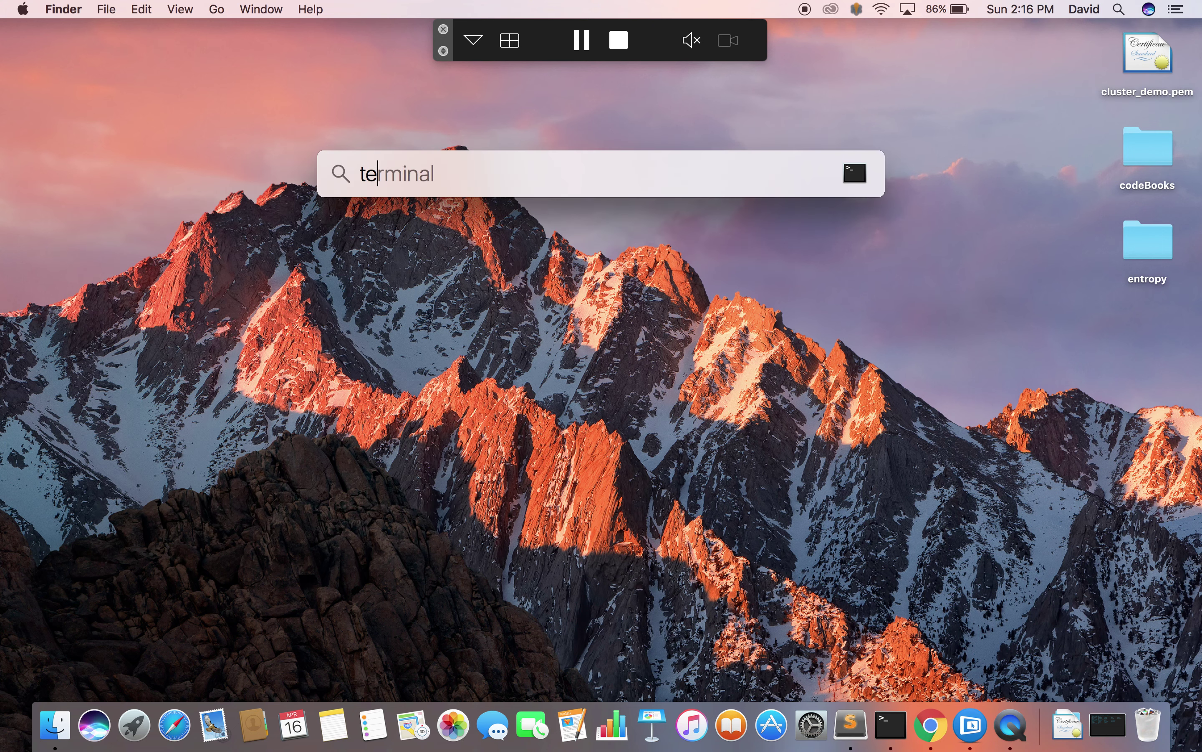
{"action": "key", "text": "Return"}
{"action": "type", "text": "ls"}
{"action": "key", "text": "Return"}
Change to the home directory with cd ~ and list its contents, with the Terminal window enlarged and moved higher.
{"action": "type", "text": "cd ~"}
{"action": "key", "text": "super+plus"}
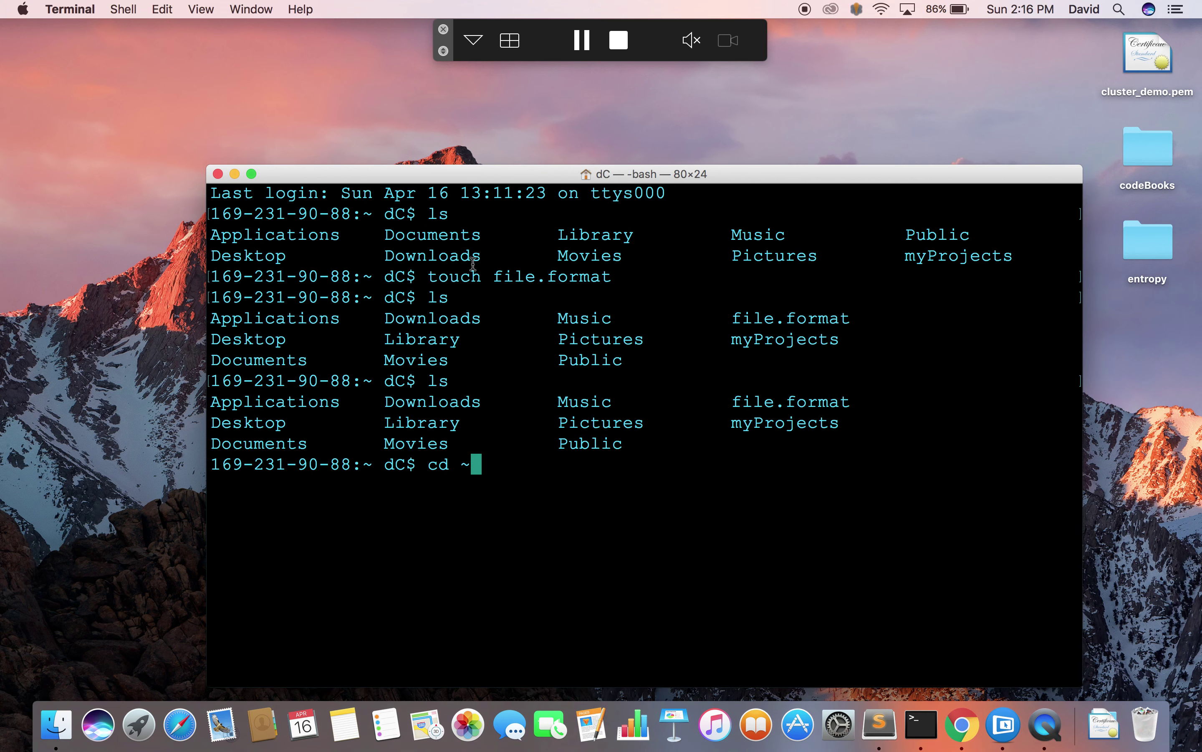
{"action": "left_click_drag", "start_coordinate": [377, 174], "coordinate": [346, 50]}
{"action": "key", "text": "Return"}
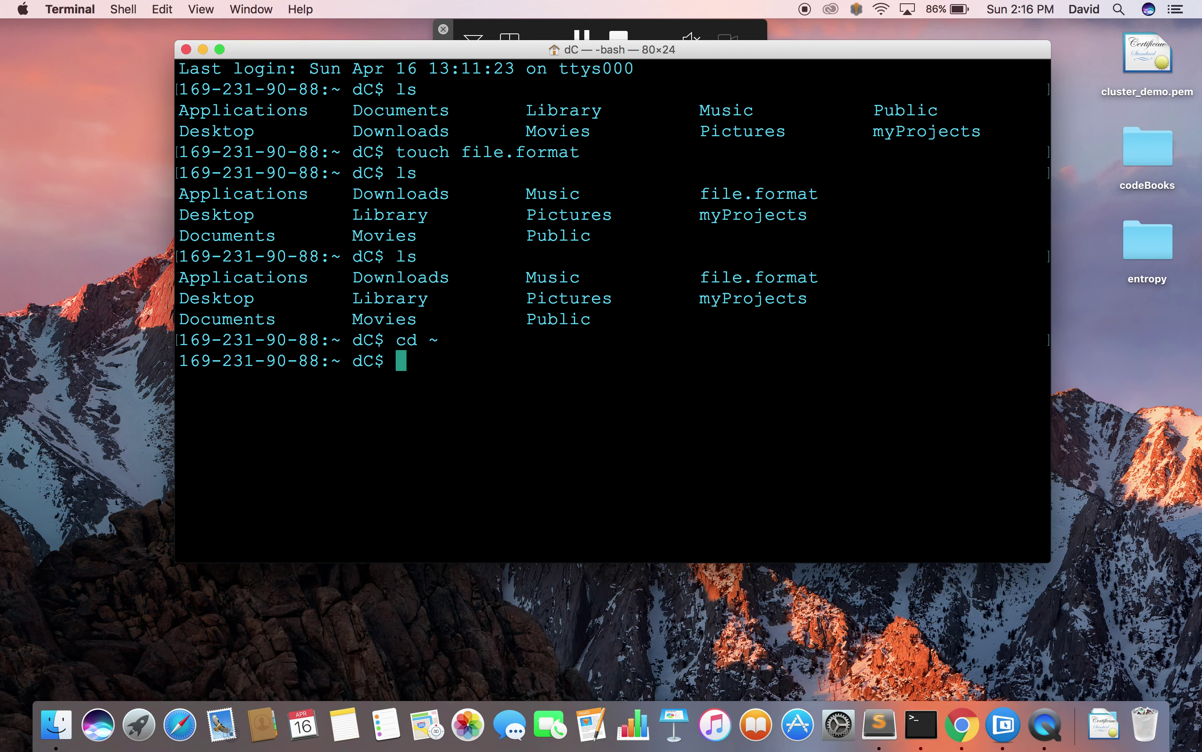
{"action": "type", "text": "ls"}
{"action": "key", "text": "Return"}
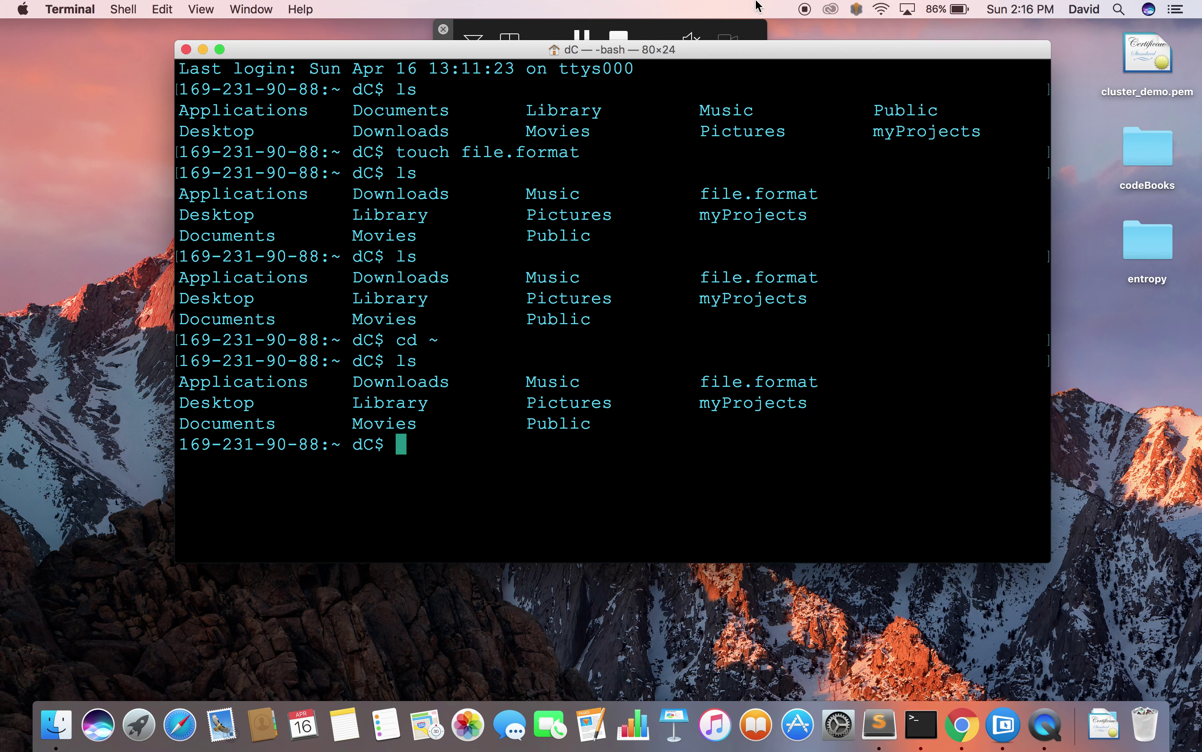
{"action": "double_click", "coordinate": [743, 397]}
{"action": "left_click", "coordinate": [782, 479]}
{"action": "type", "text": "mkdir myProject"}
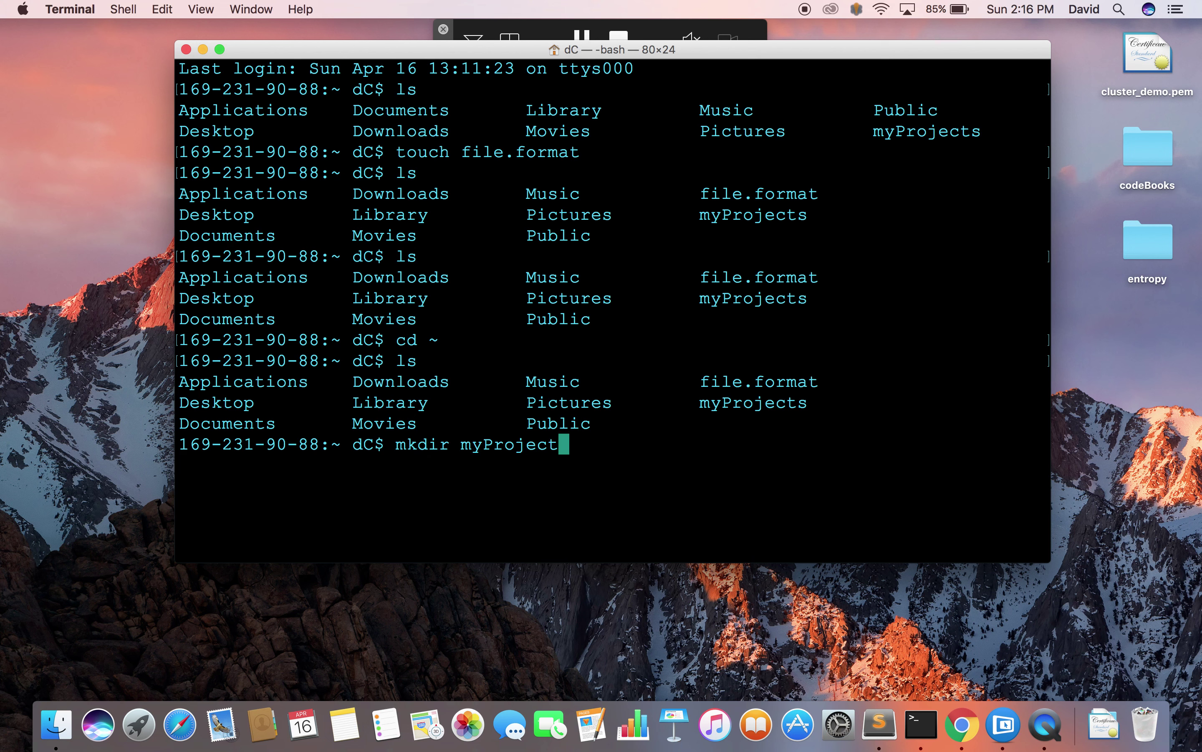
{"action": "double_click", "coordinate": [769, 401]}
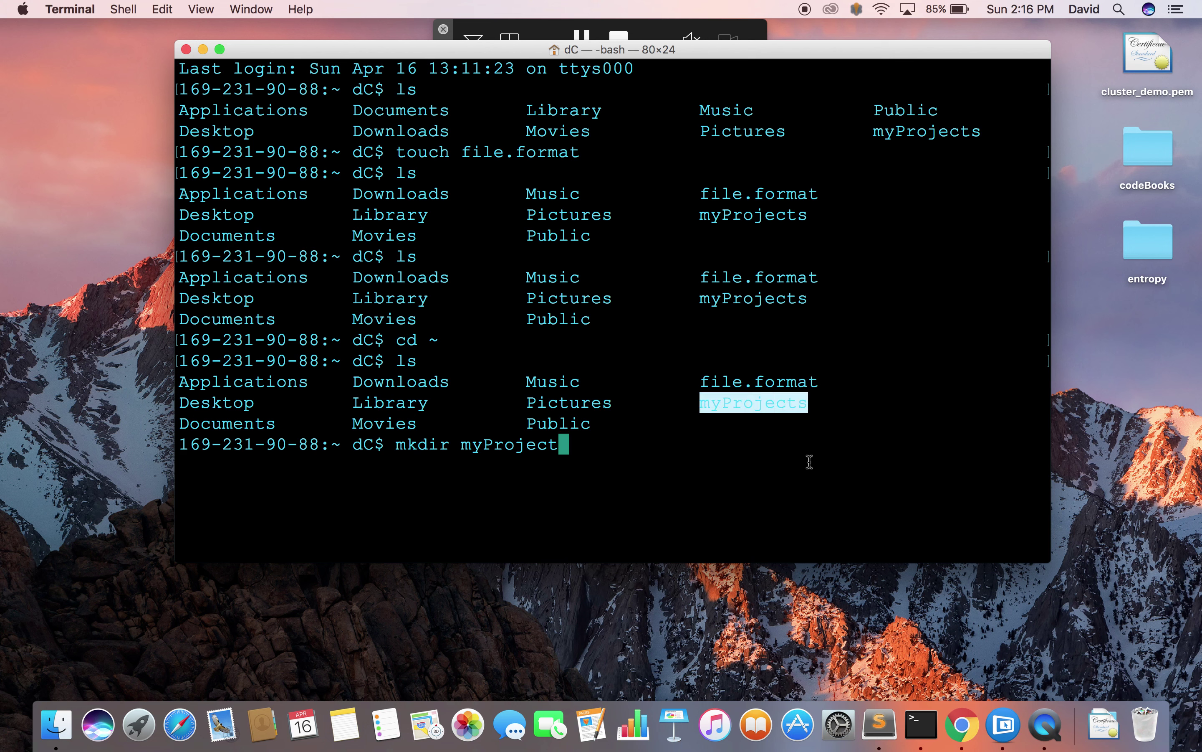
{"action": "left_click", "coordinate": [770, 463]}
{"action": "key", "text": "BackSpace"}
{"action": "key", "text": "BackSpace"}
{"action": "key", "text": "BackSpace"}
{"action": "key", "text": "BackSpace"}
{"action": "key", "text": "BackSpace"}
{"action": "key", "text": "BackSpace"}
{"action": "key", "text": "BackSpace"}
{"action": "key", "text": "BackSpace"}
{"action": "key", "text": "BackSpace"}
{"action": "key", "text": "BackSpace"}
{"action": "key", "text": "BackSpace"}
{"action": "key", "text": "BackSpace"}
{"action": "key", "text": "BackSpace"}
{"action": "key", "text": "BackSpace"}
{"action": "key", "text": "BackSpace"}
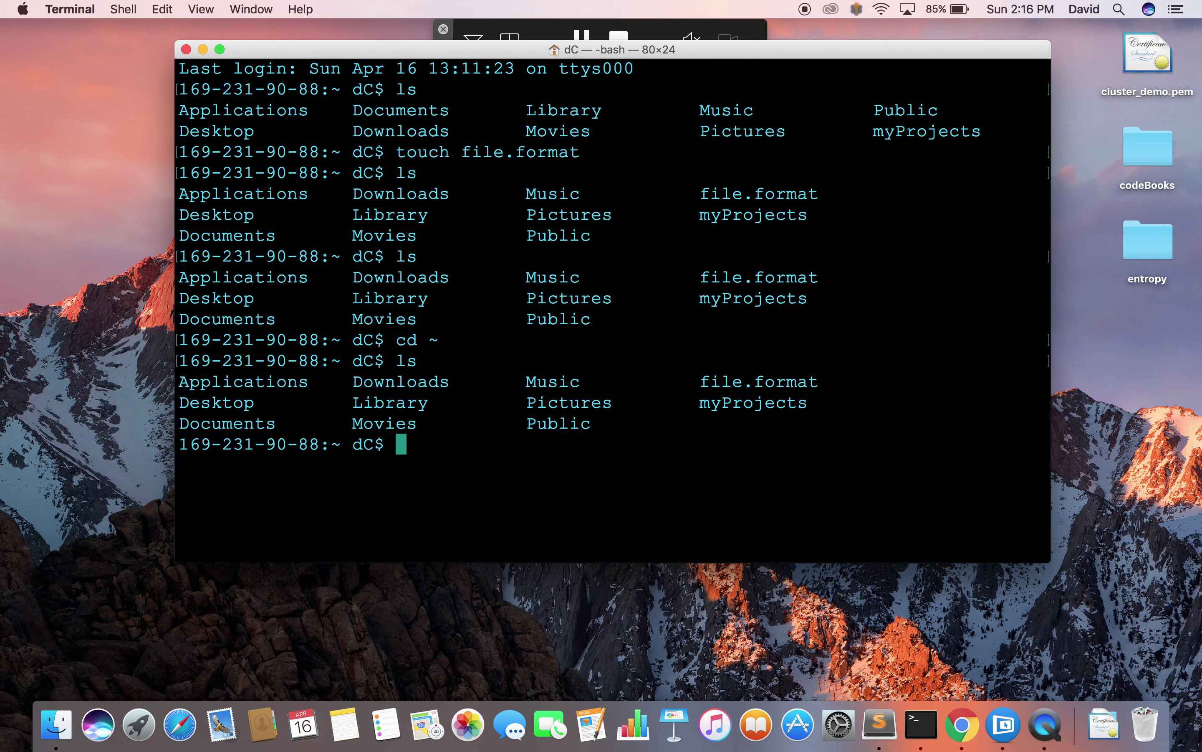
Change into the myProjects directory and list its contents with ls.
{"action": "type", "text": "cd m"}
{"action": "key", "text": "Tab"}
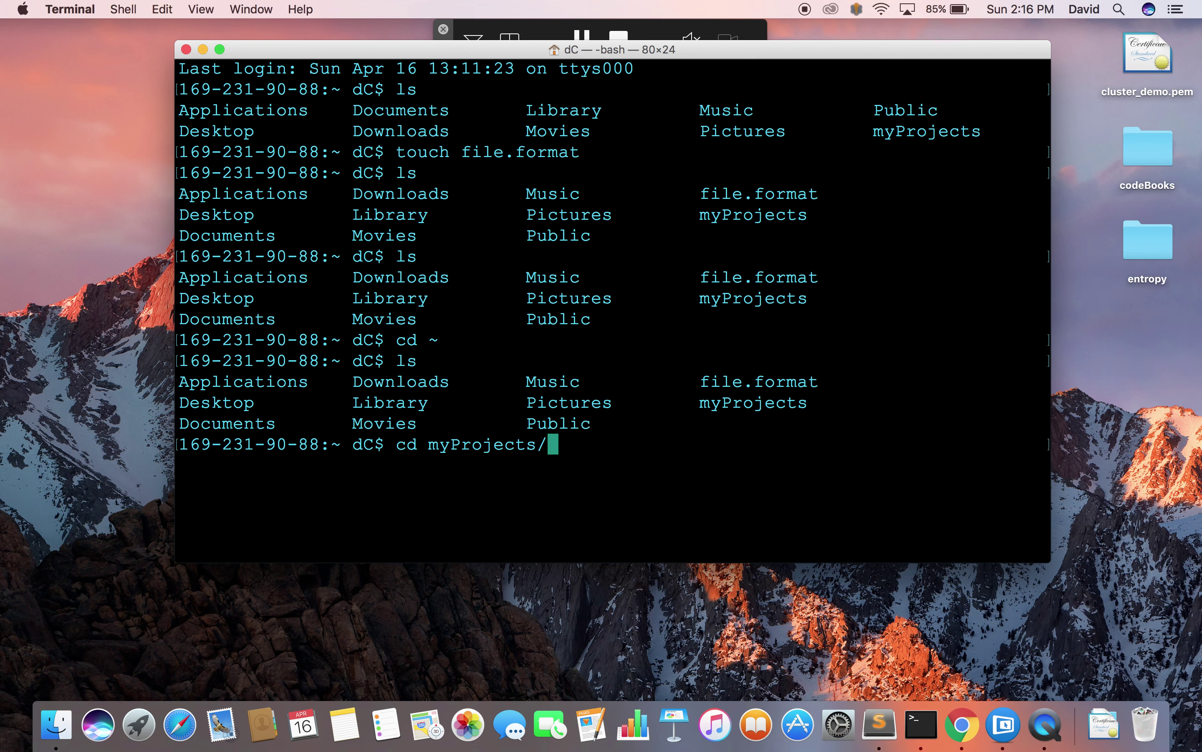
{"action": "key", "text": "Return"}
{"action": "type", "text": "ls"}
{"action": "key", "text": "Return"}
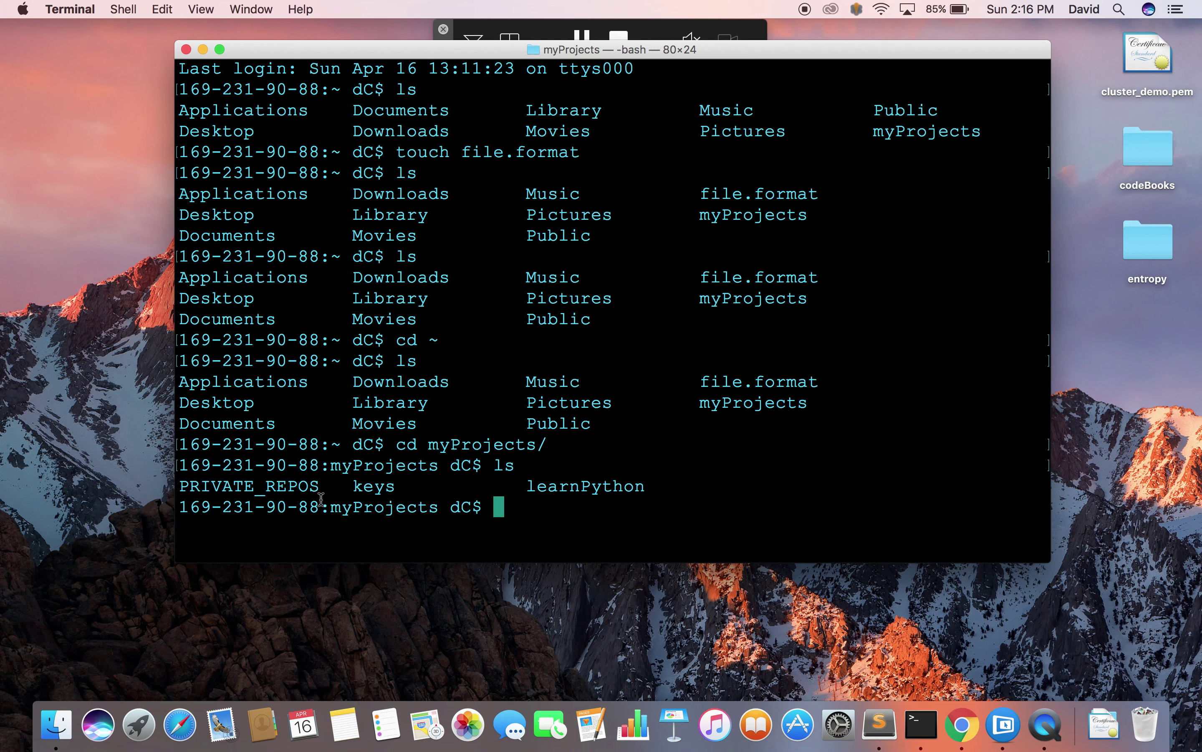
Change into the keys directory inside myProjects and list its files with ls.
{"action": "double_click", "coordinate": [358, 490]}
{"action": "left_click", "coordinate": [423, 494]}
{"action": "type", "text": "cd ke"}
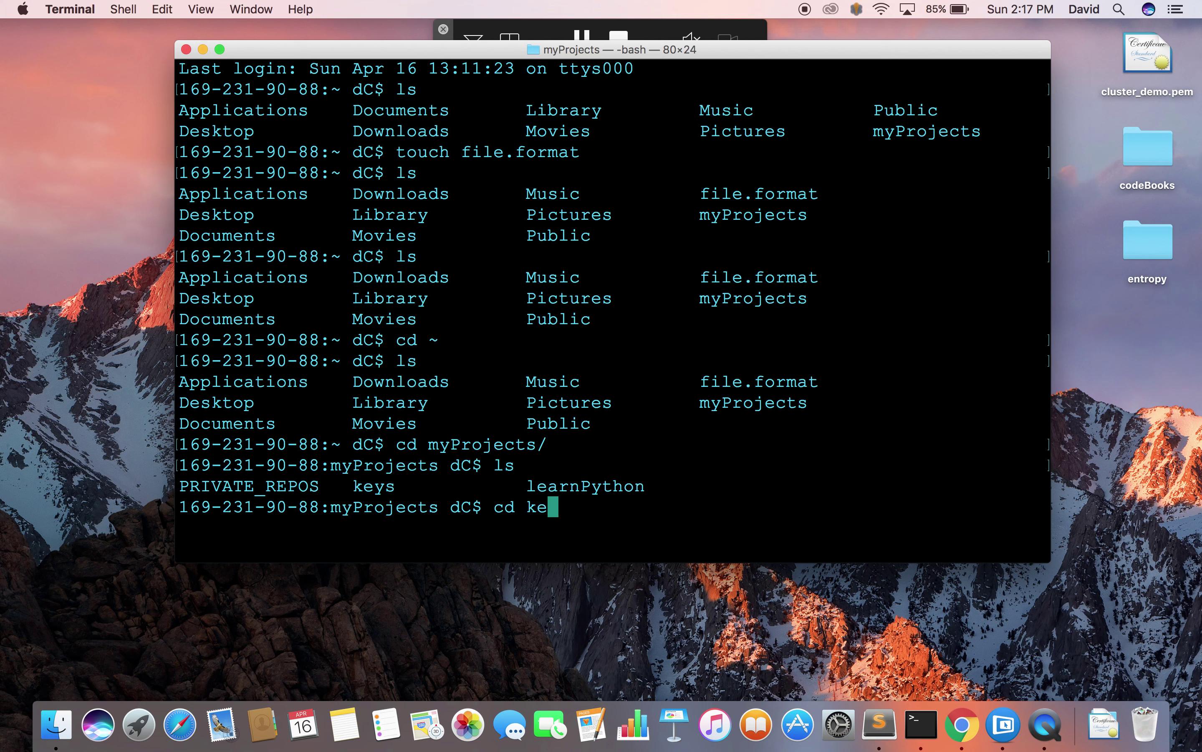
{"action": "key", "text": "Tab"}
{"action": "key", "text": "Return"}
{"action": "type", "text": "ls"}
{"action": "key", "text": "Return"}
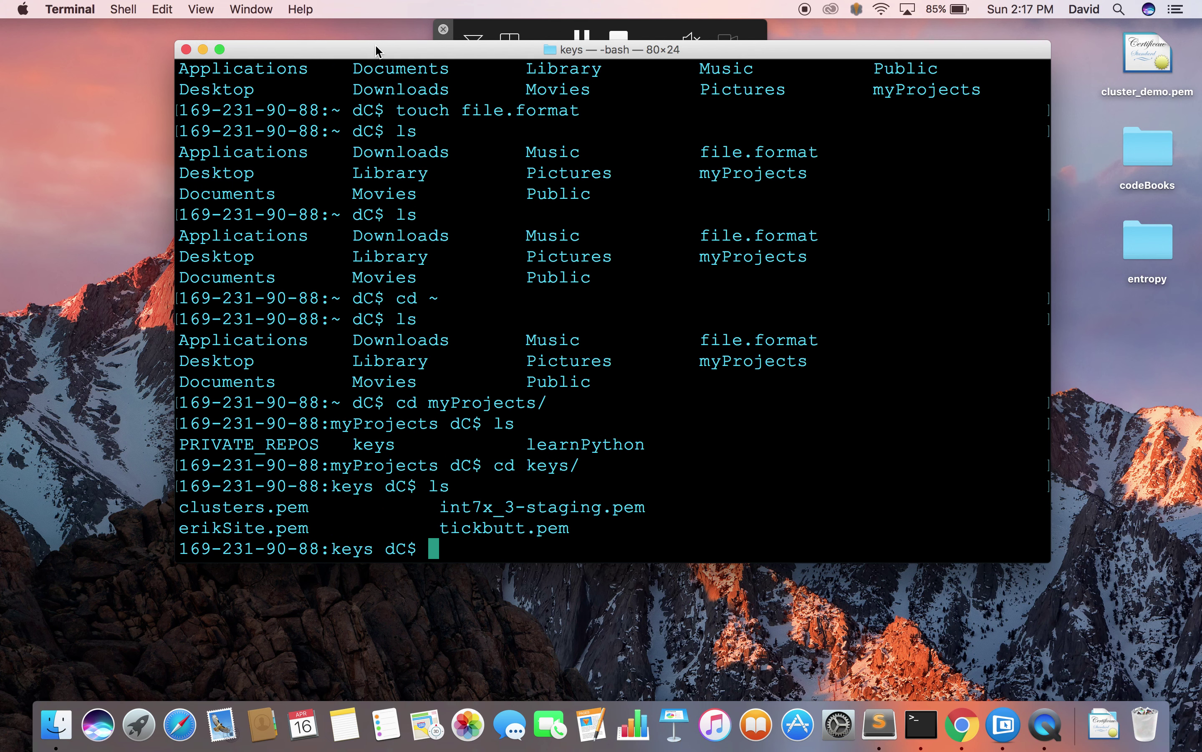
Move the Terminal window clear of the desktop icons and open the current keys folder in Finder with open.
{"action": "left_click_drag", "start_coordinate": [347, 49], "coordinate": [219, 69]}
{"action": "double_click", "coordinate": [348, 547]}
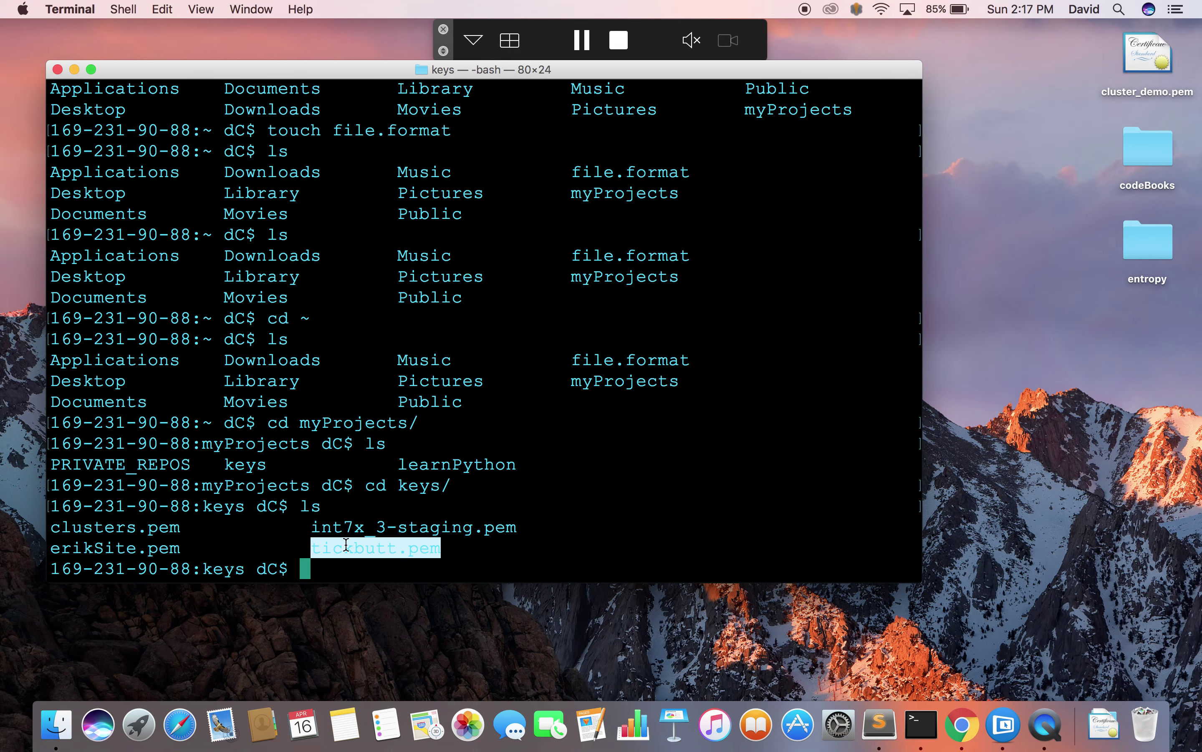
{"action": "left_click", "coordinate": [438, 562]}
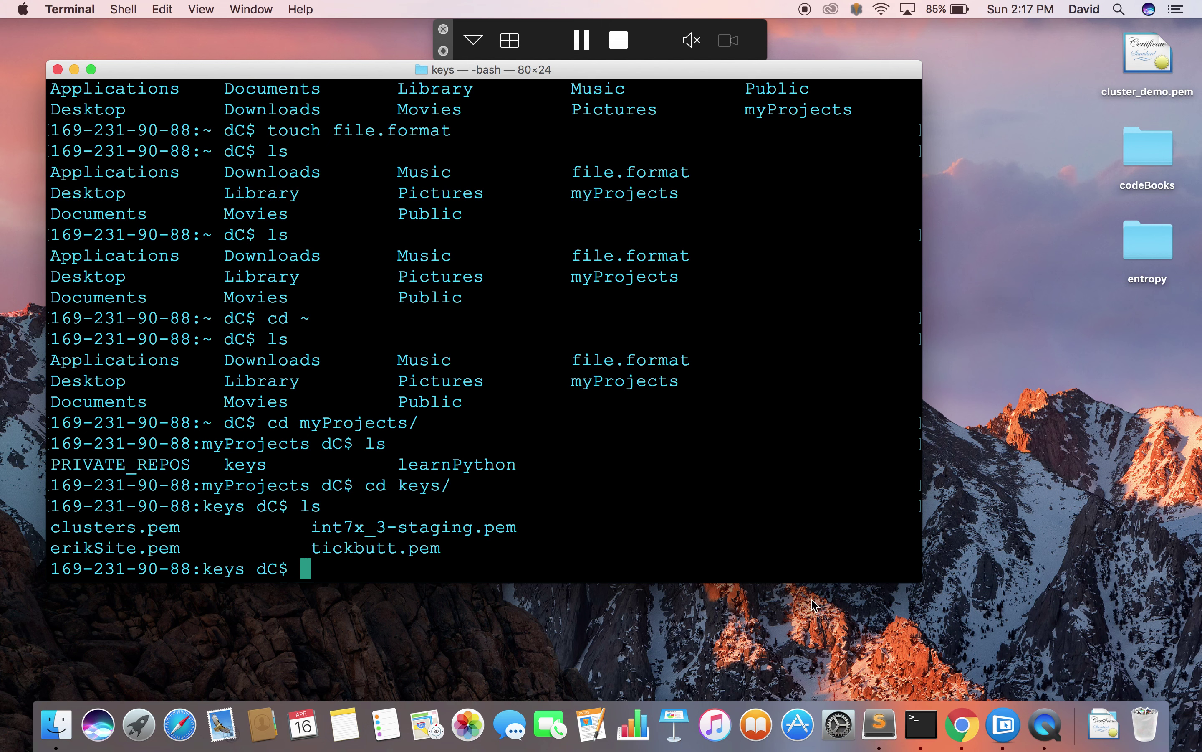
{"action": "type", "text": "open "}
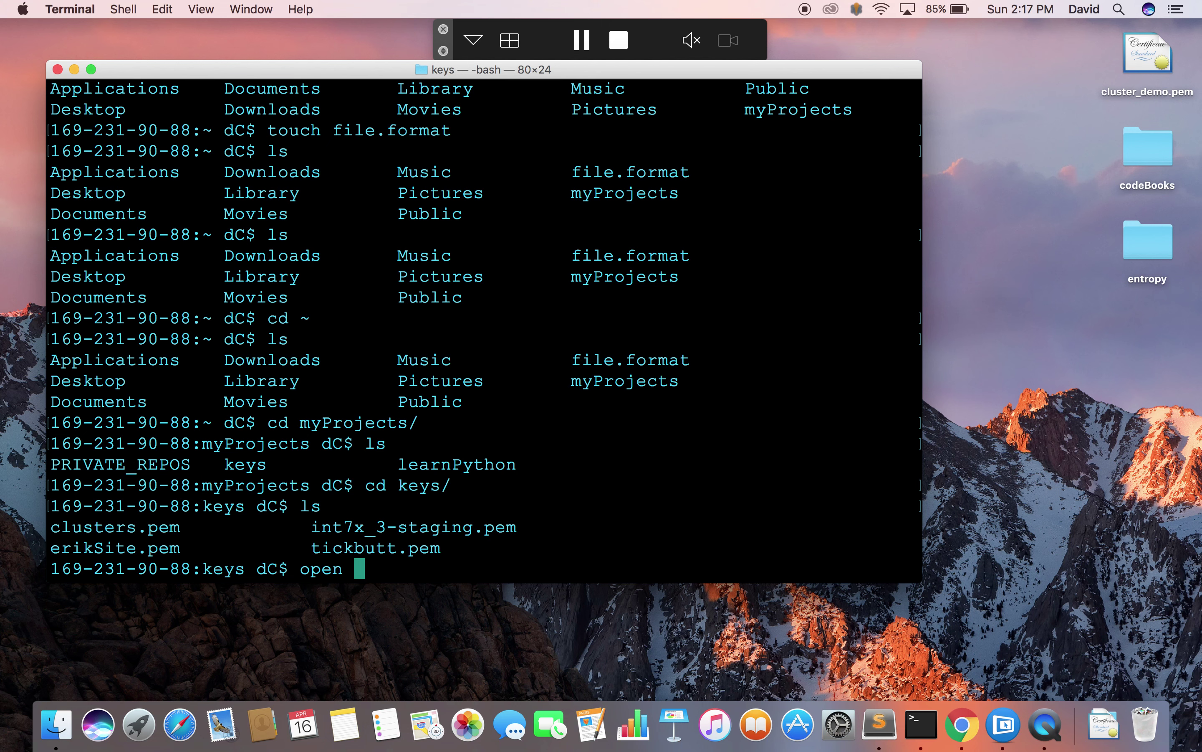
{"action": "type", "text": "."}
{"action": "key", "text": "Return"}
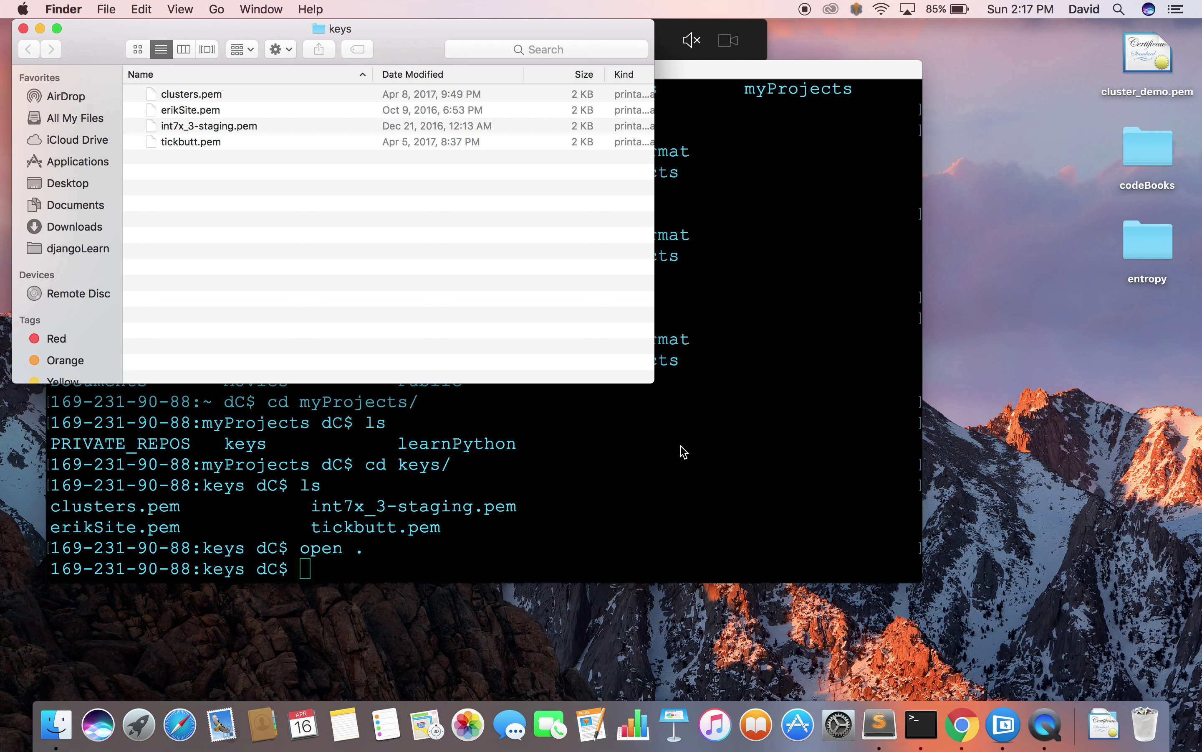
Move cluster_demo.pem from the desktop into the keys folder and close the Finder window.
{"action": "left_click", "coordinate": [1150, 62]}
{"action": "left_click_drag", "start_coordinate": [1149, 61], "coordinate": [300, 237]}
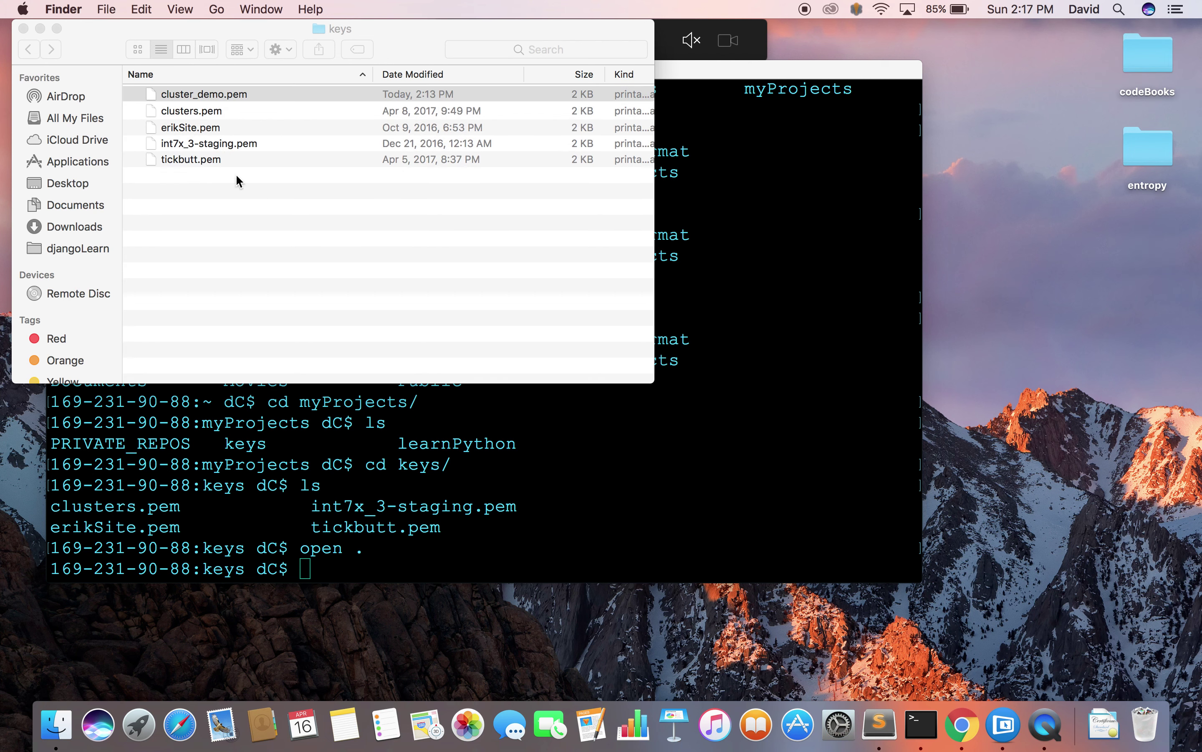
{"action": "left_click_drag", "start_coordinate": [99, 45], "coordinate": [288, 210]}
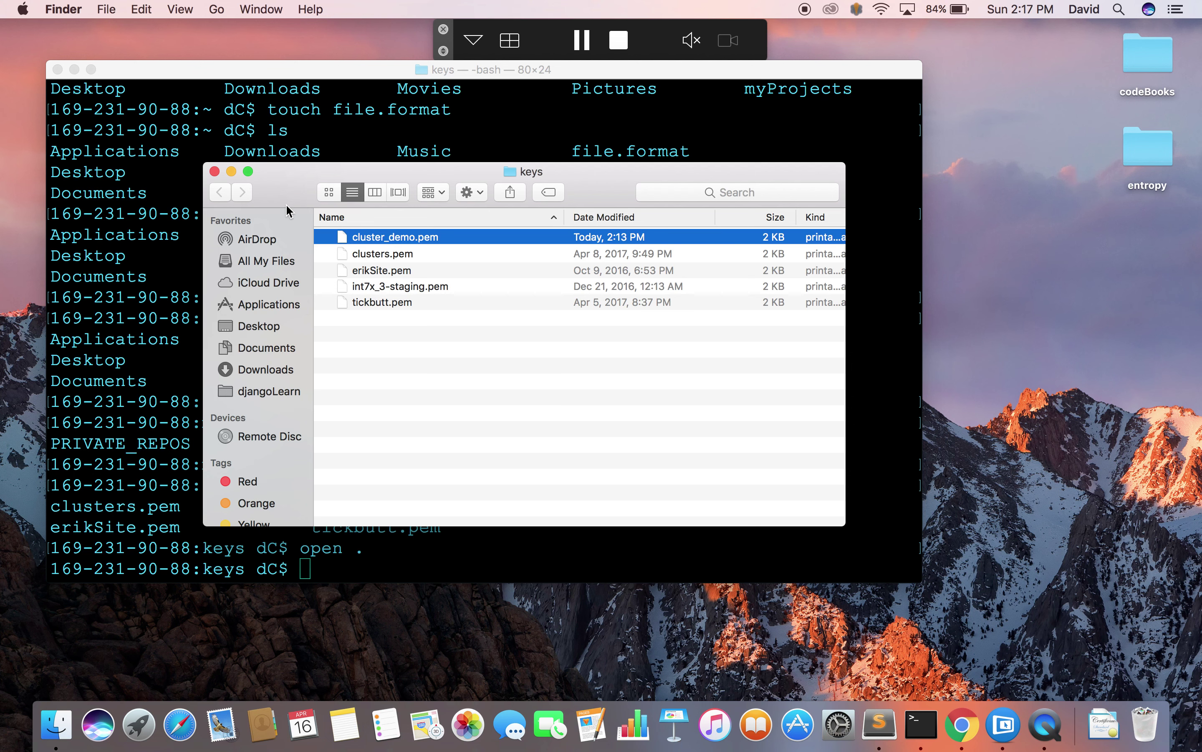
{"action": "left_click", "coordinate": [215, 172]}
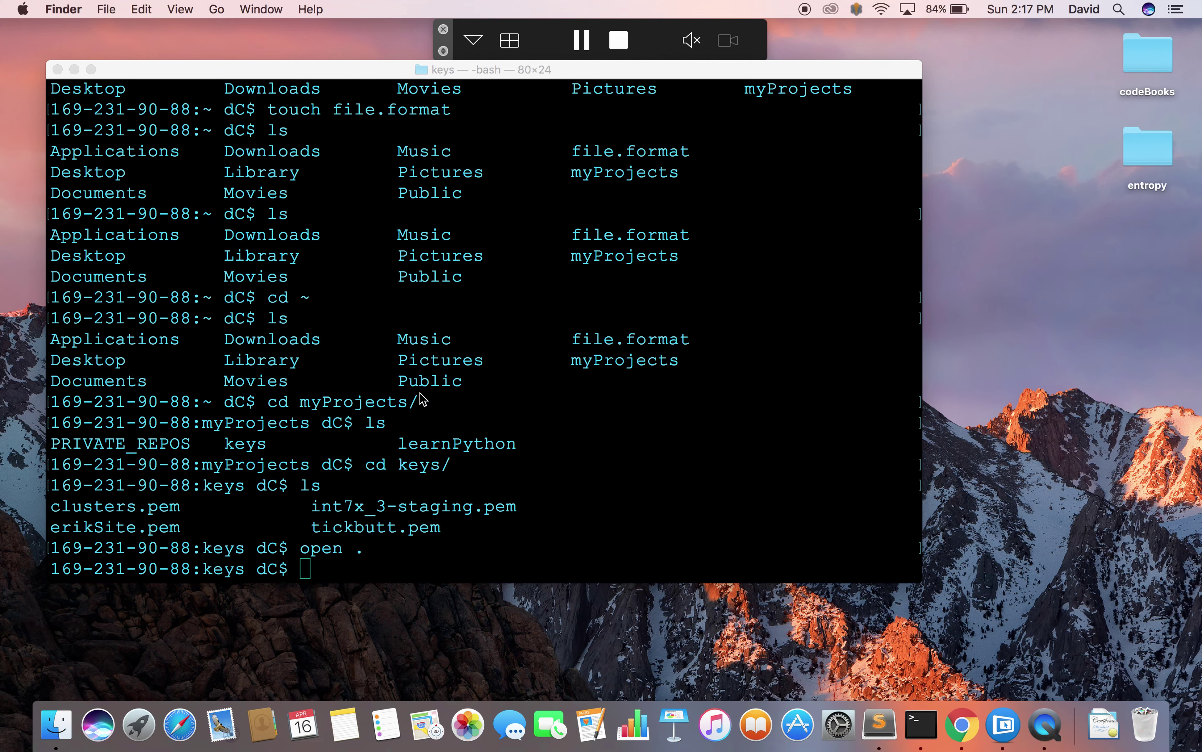
Make the Terminal window full screen and list the keys directory with ls to check for cluster_demo.pem.
{"action": "left_click", "coordinate": [91, 70]}
{"action": "left_click", "coordinate": [91, 71]}
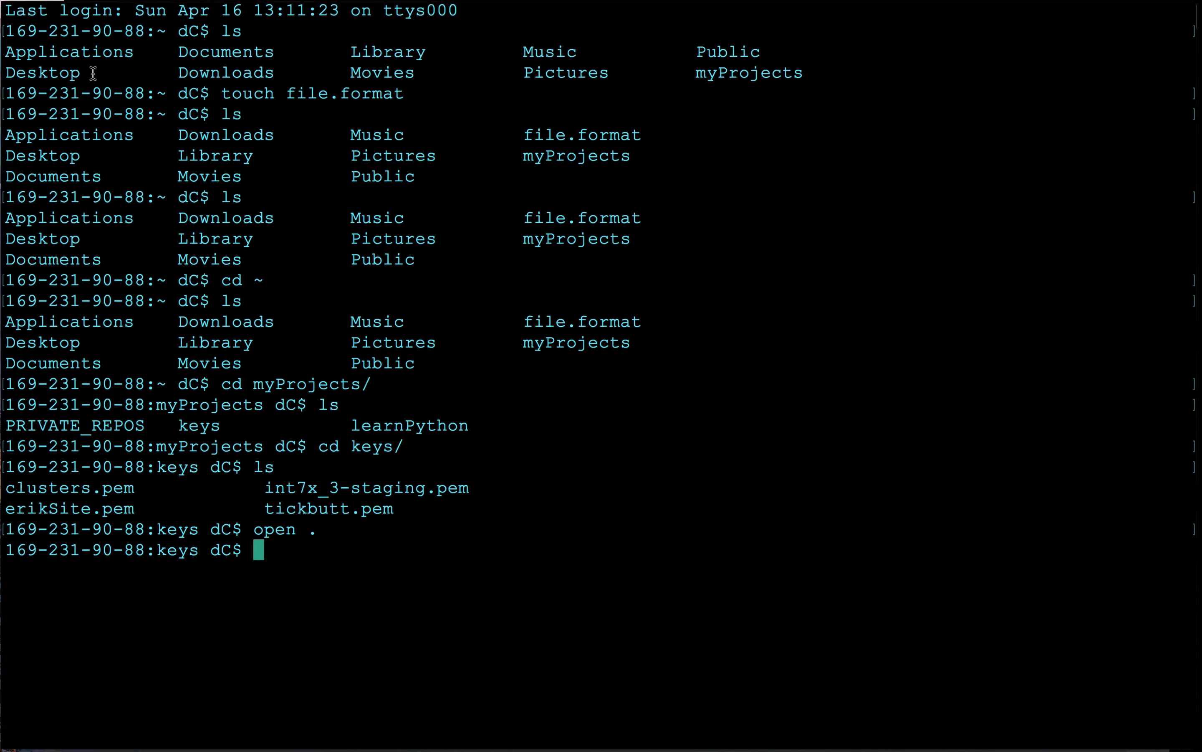
{"action": "type", "text": "ls"}
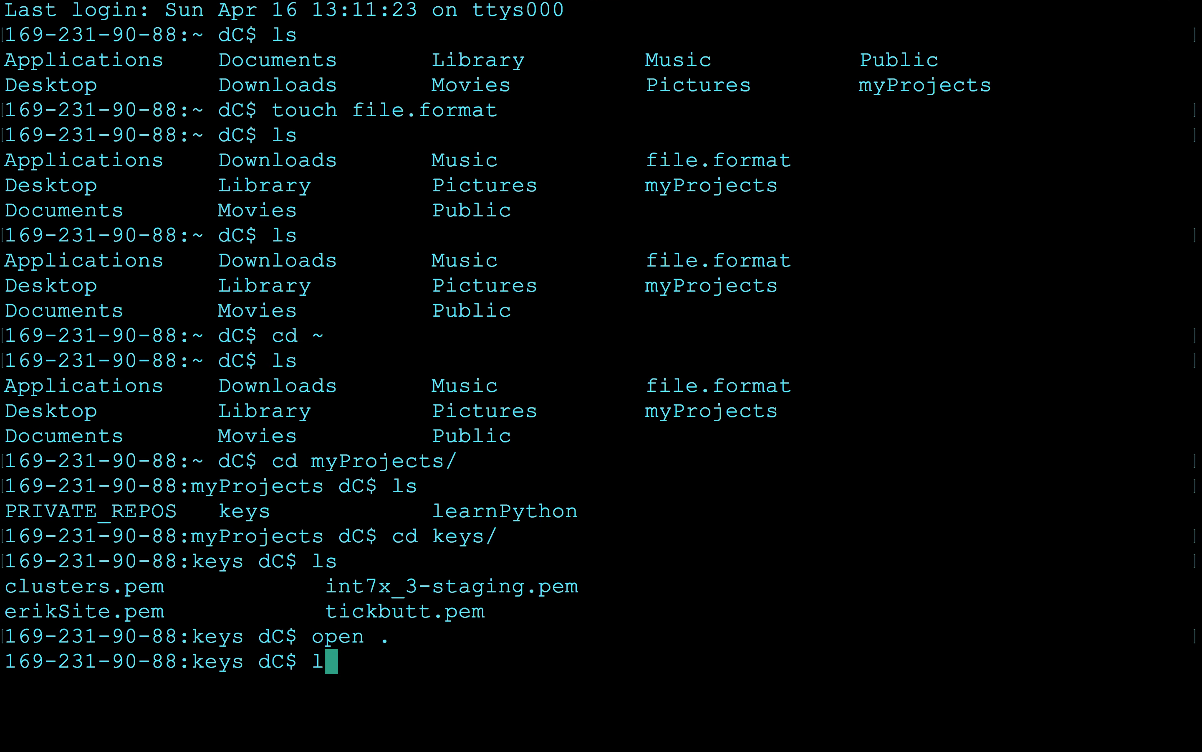
{"action": "key", "text": "Return"}
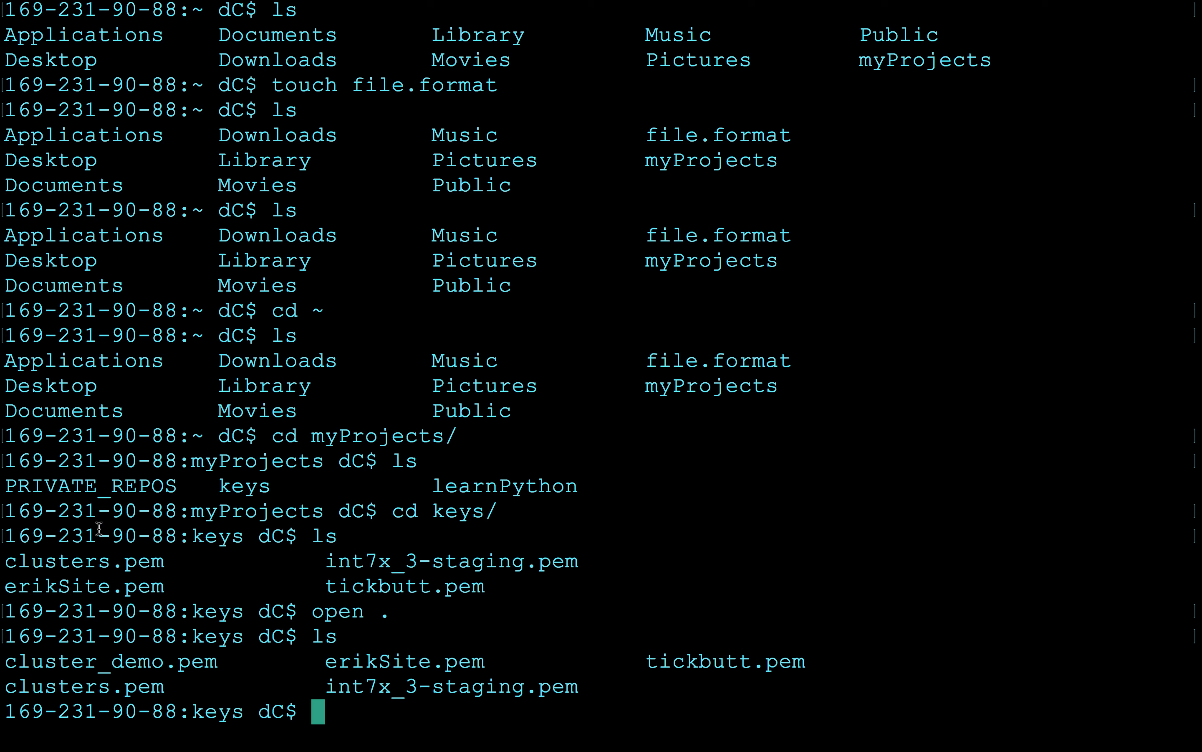
{"action": "left_click_drag", "start_coordinate": [10, 663], "coordinate": [217, 693]}
{"action": "left_click", "coordinate": [221, 695]}
List all files in the keys directory with ls -lia and examine the permissions of cluster_demo.pem.
{"action": "type", "text": "ls -"}
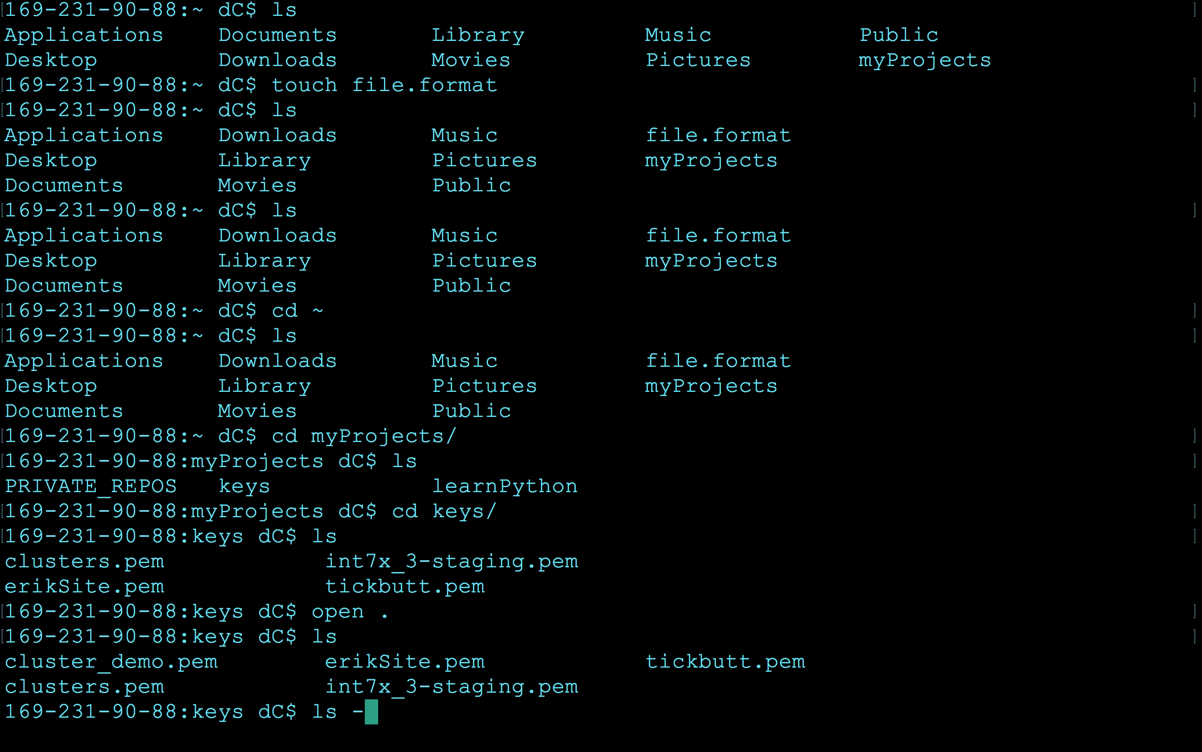
{"action": "type", "text": "lia"}
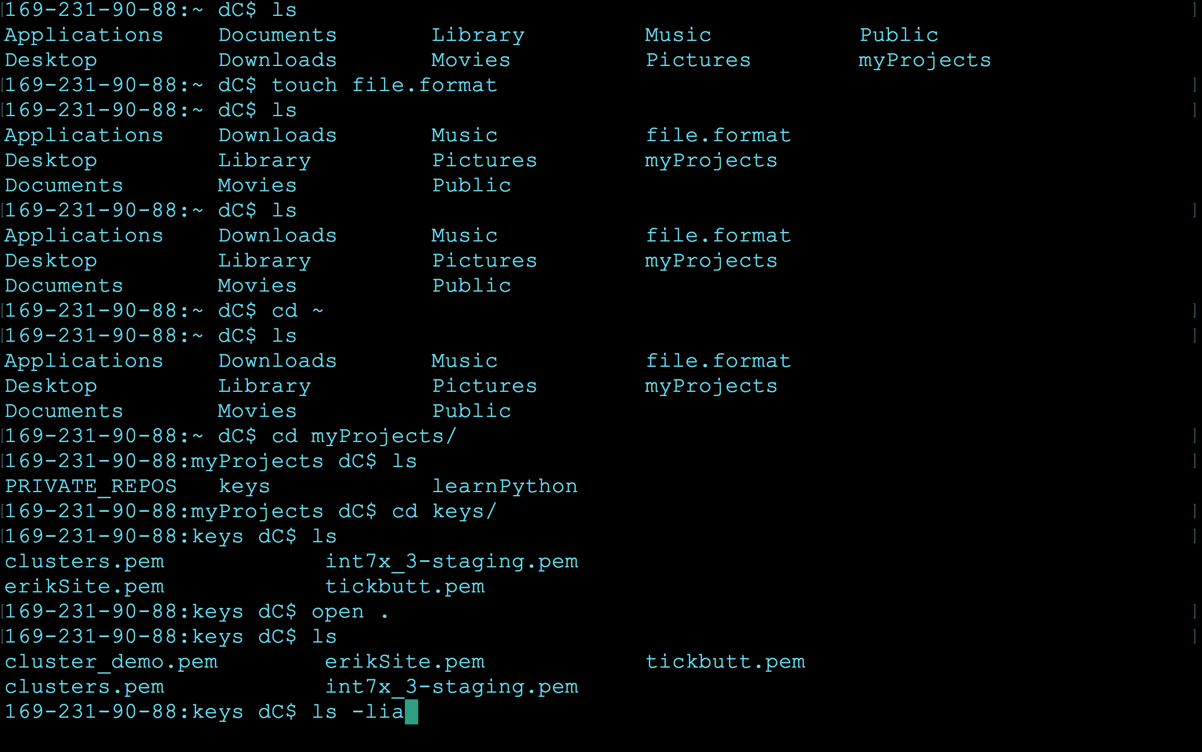
{"action": "key", "text": "Return"}
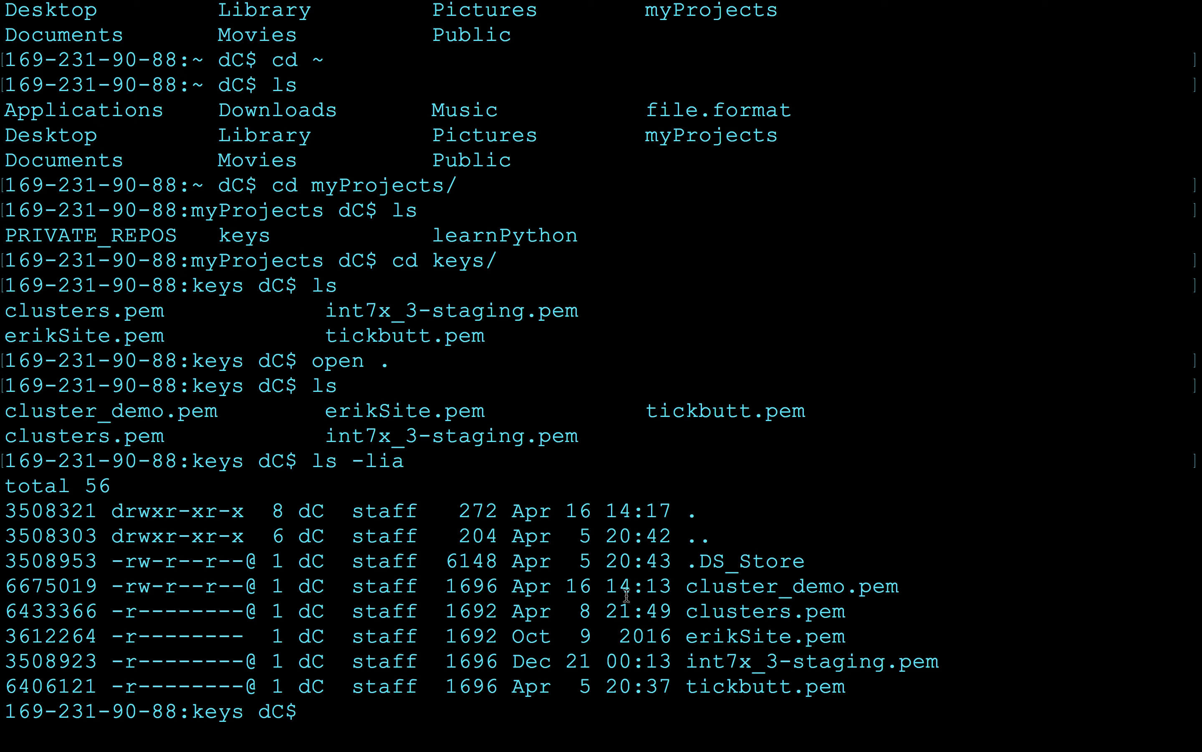
{"action": "left_click_drag", "start_coordinate": [111, 586], "coordinate": [904, 572]}
{"action": "left_click", "coordinate": [905, 572]}
Restrict the key file's permissions by running chmod 400 cluster_demo.pem.
{"action": "mouse_move", "coordinate": [633, 749]}
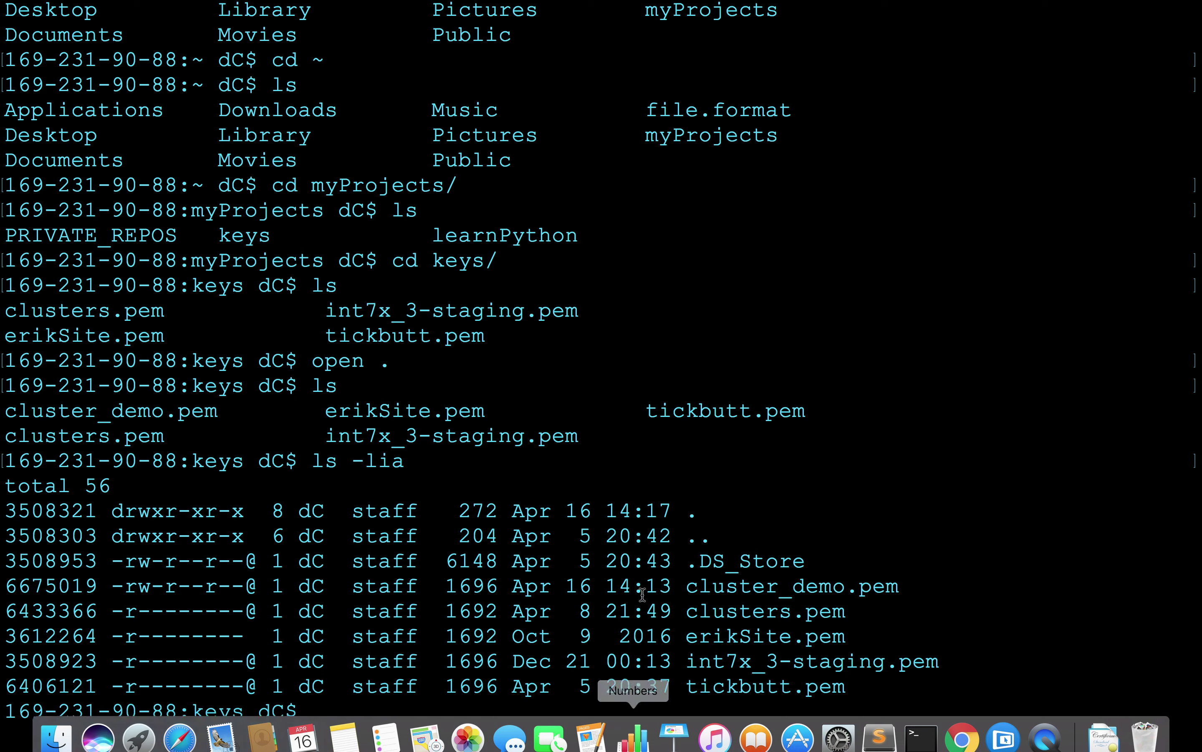
{"action": "type", "text": "chmod 400 cluster_"}
{"action": "key", "text": "Tab"}
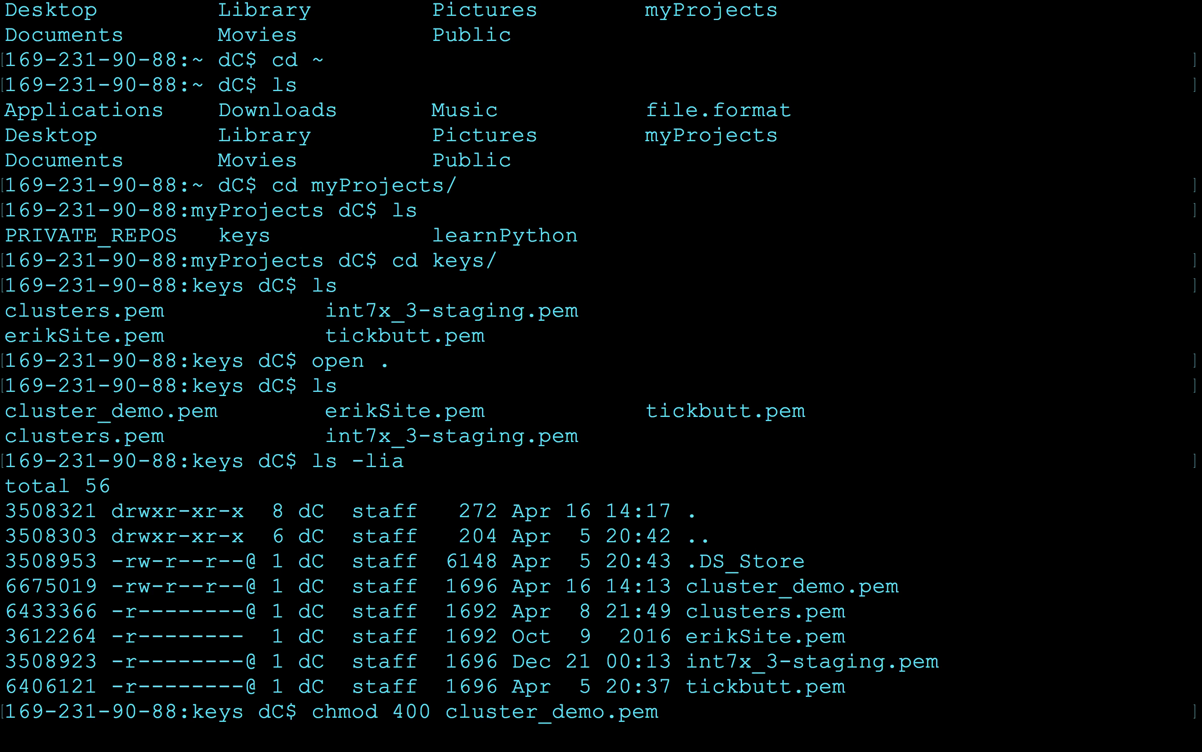
{"action": "key", "text": "Return"}
List the keys directory again with ls -lia and compare the permissions of cluster_demo.pem before and after the chmod.
{"action": "type", "text": "ls -lia"}
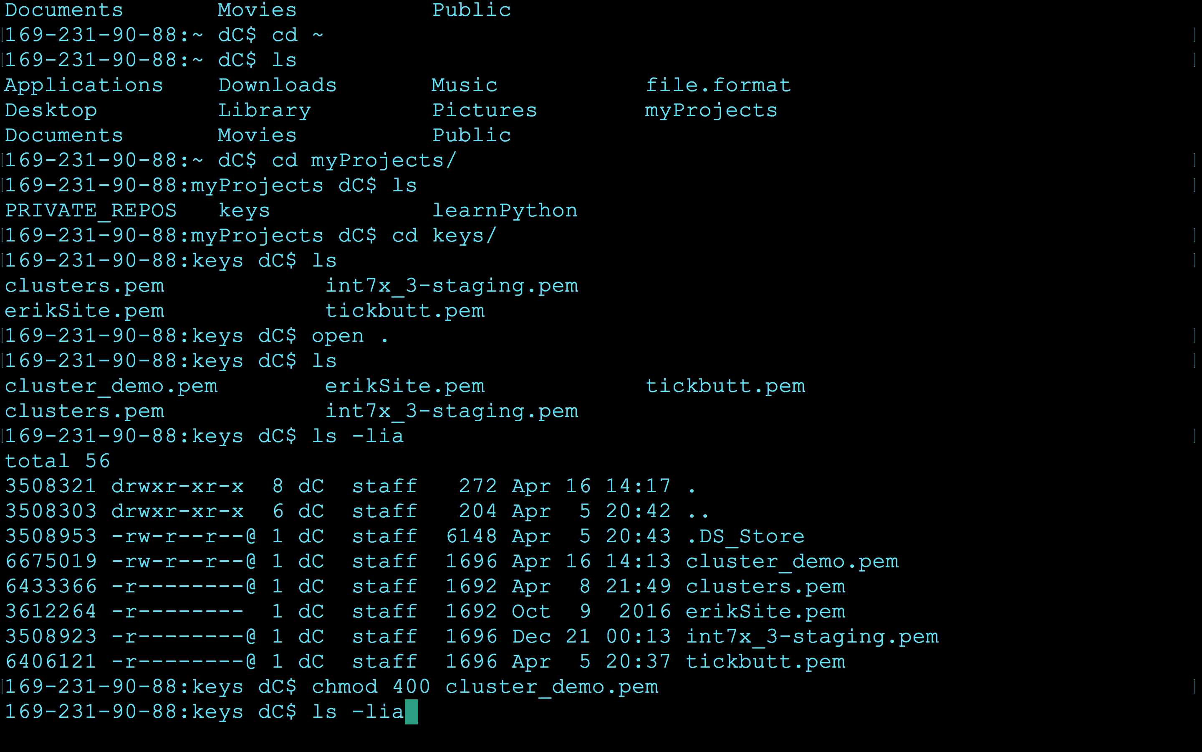
{"action": "key", "text": "Return"}
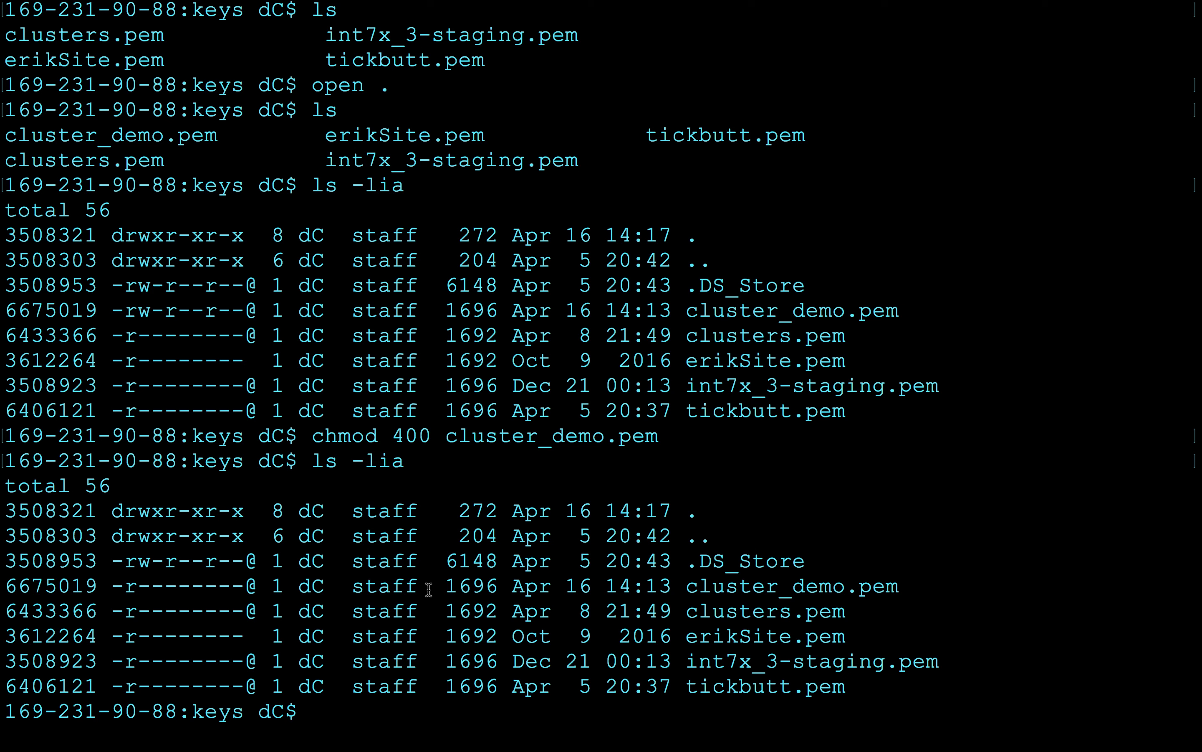
{"action": "left_click_drag", "start_coordinate": [900, 308], "coordinate": [2, 313]}
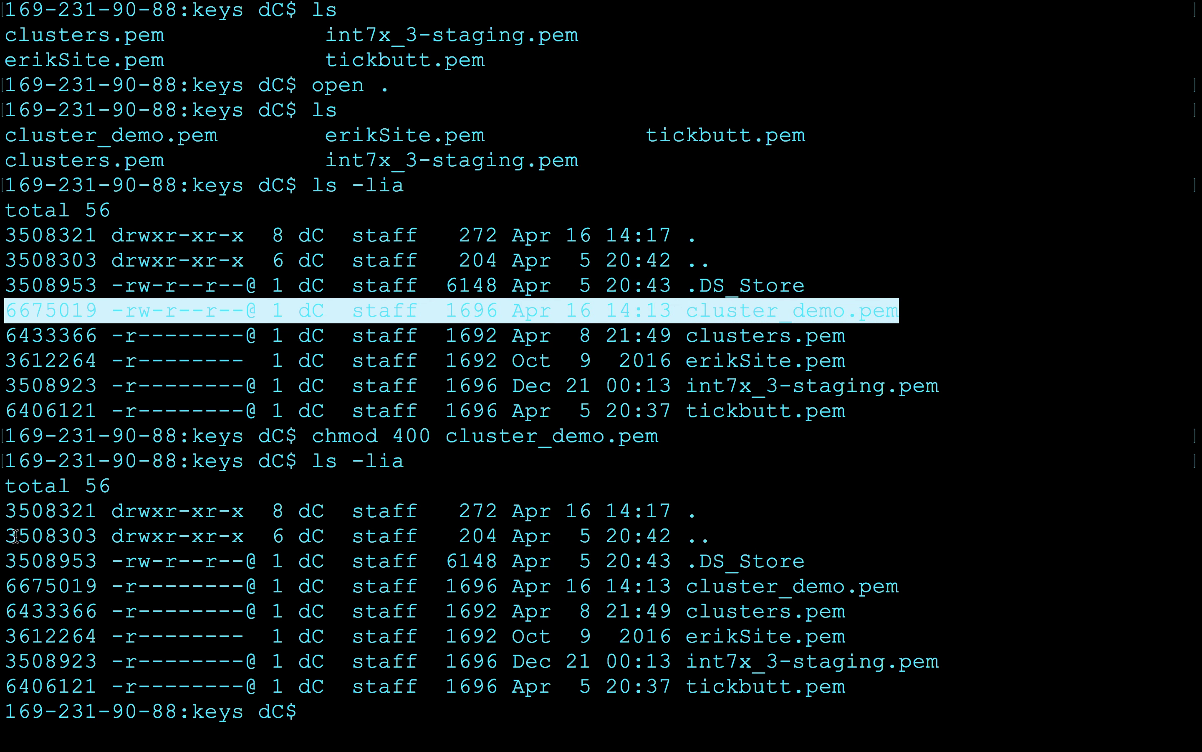
{"action": "left_click_drag", "start_coordinate": [7, 579], "coordinate": [764, 561]}
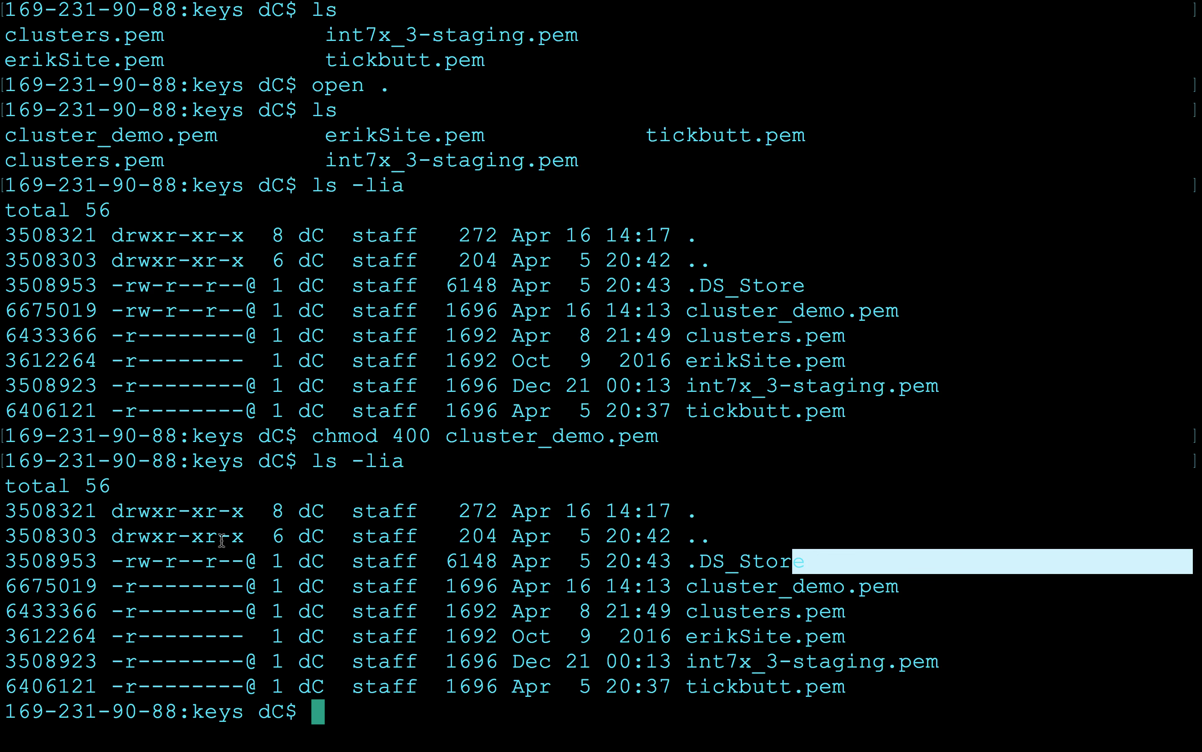
{"action": "left_click_drag", "start_coordinate": [139, 586], "coordinate": [243, 585]}
{"action": "double_click", "coordinate": [125, 586]}
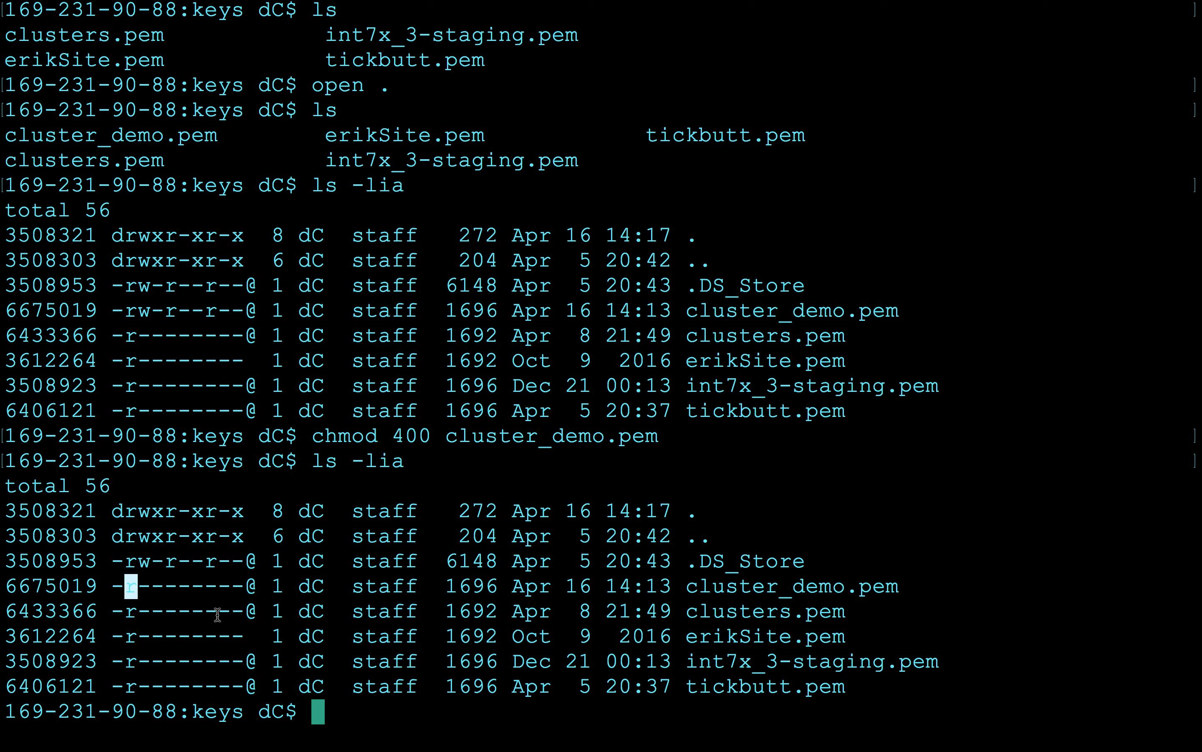
{"action": "left_click", "coordinate": [329, 624]}
Switch to the EC2 console in Chrome, sort the instances by launch time and select the most recently launched one.
{"action": "key", "text": "ctrl+Right"}
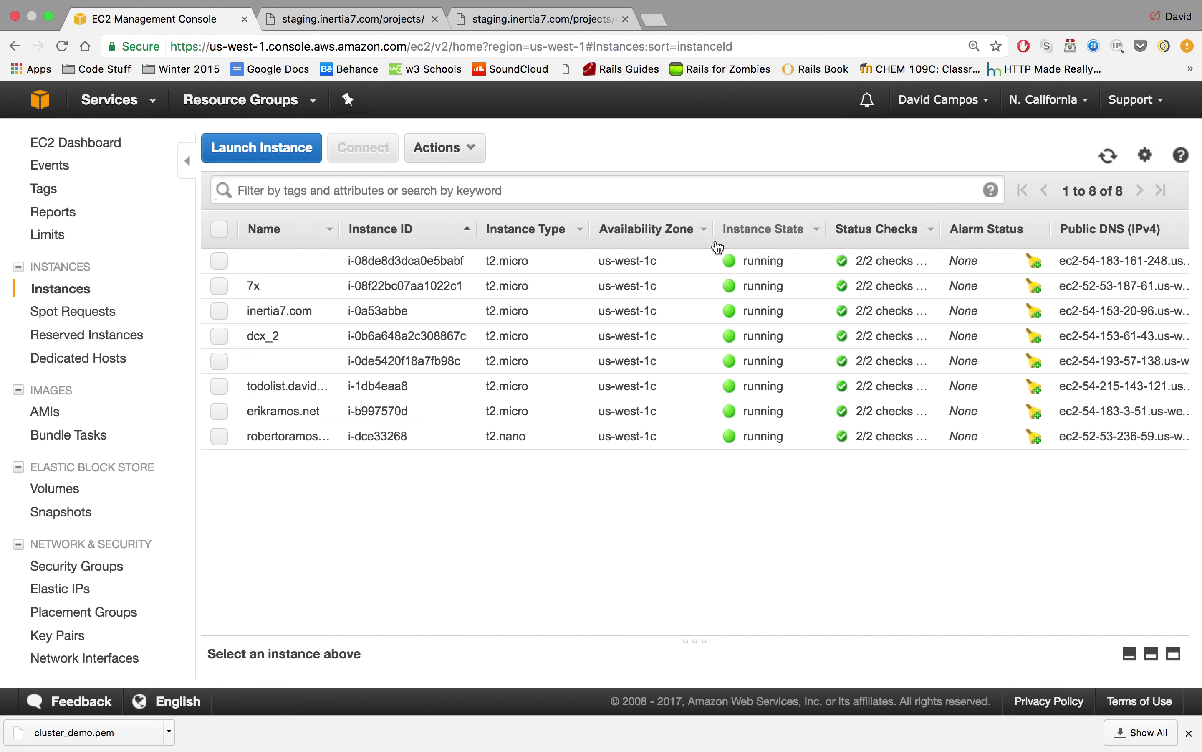
{"action": "scroll", "coordinate": [1054, 269], "scroll_direction": "right", "scroll_amount": 15}
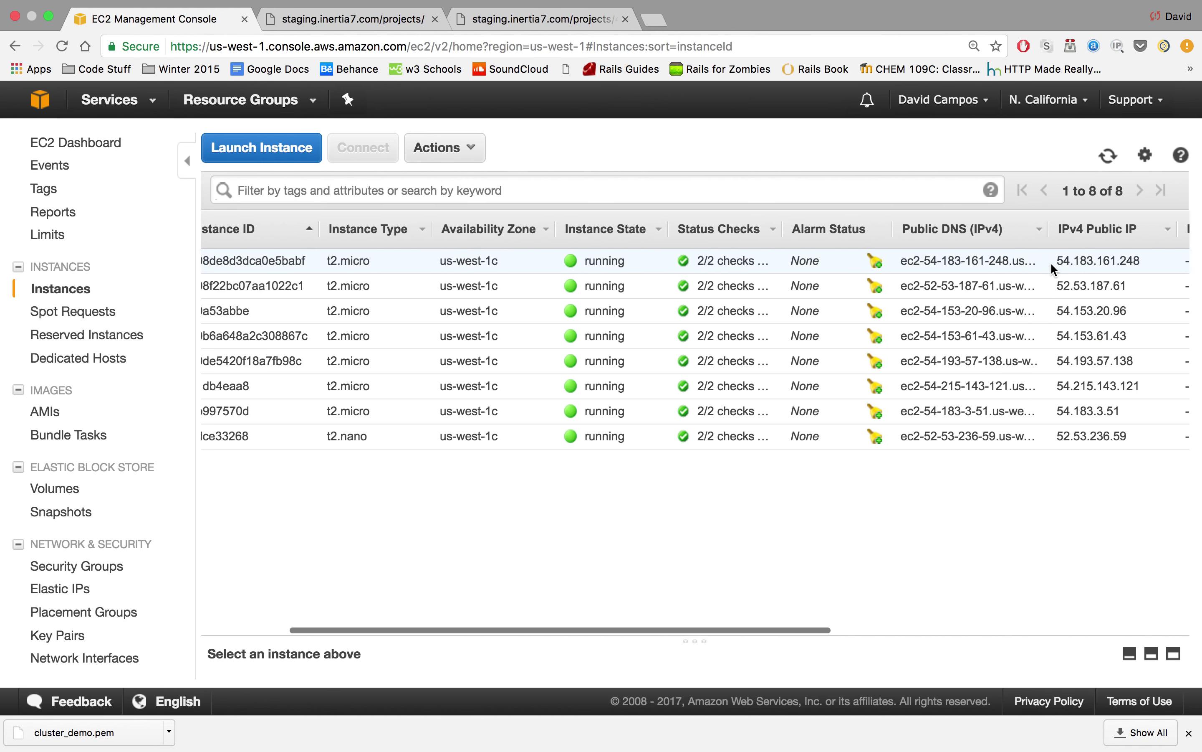
{"action": "scroll", "coordinate": [1055, 268], "scroll_direction": "right", "scroll_amount": 2}
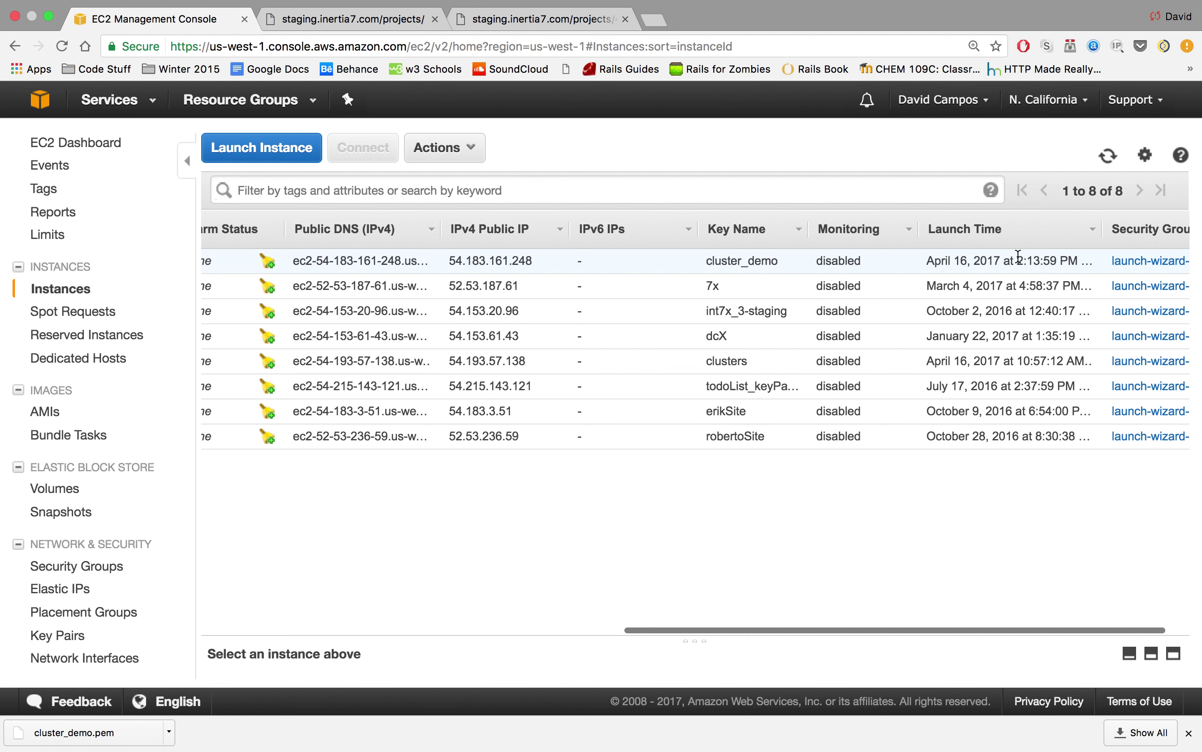
{"action": "left_click", "coordinate": [962, 231]}
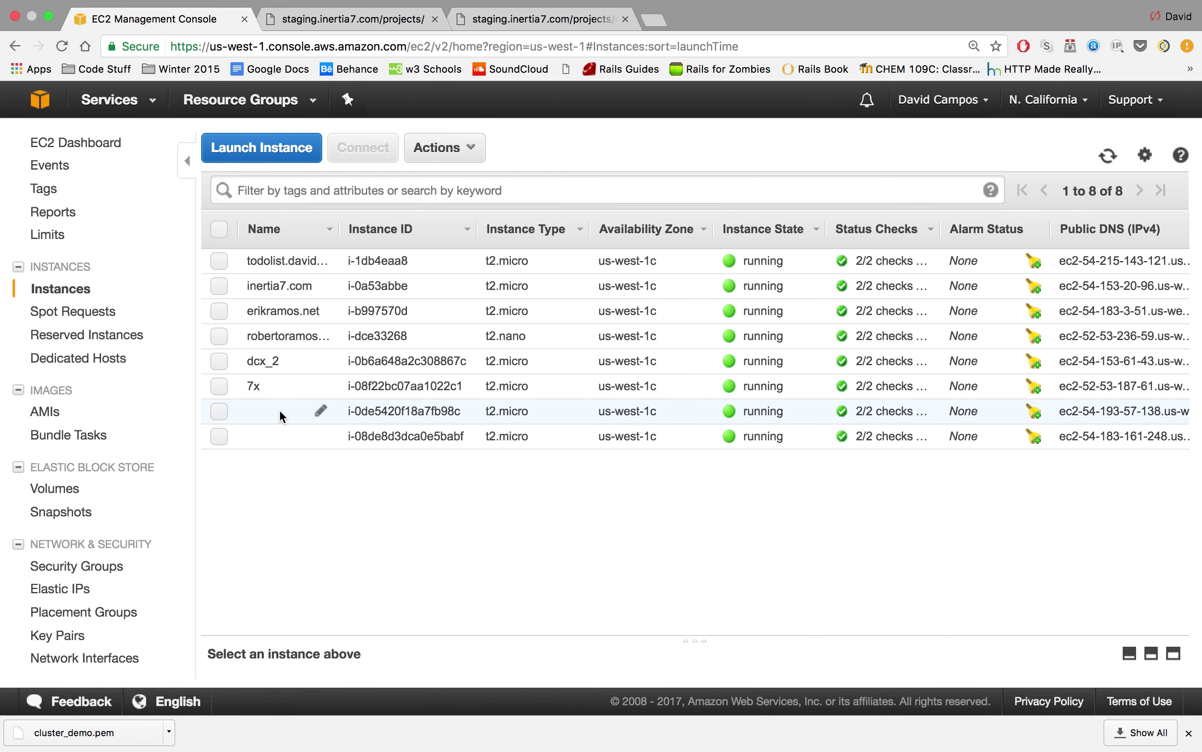
{"action": "left_click", "coordinate": [266, 438]}
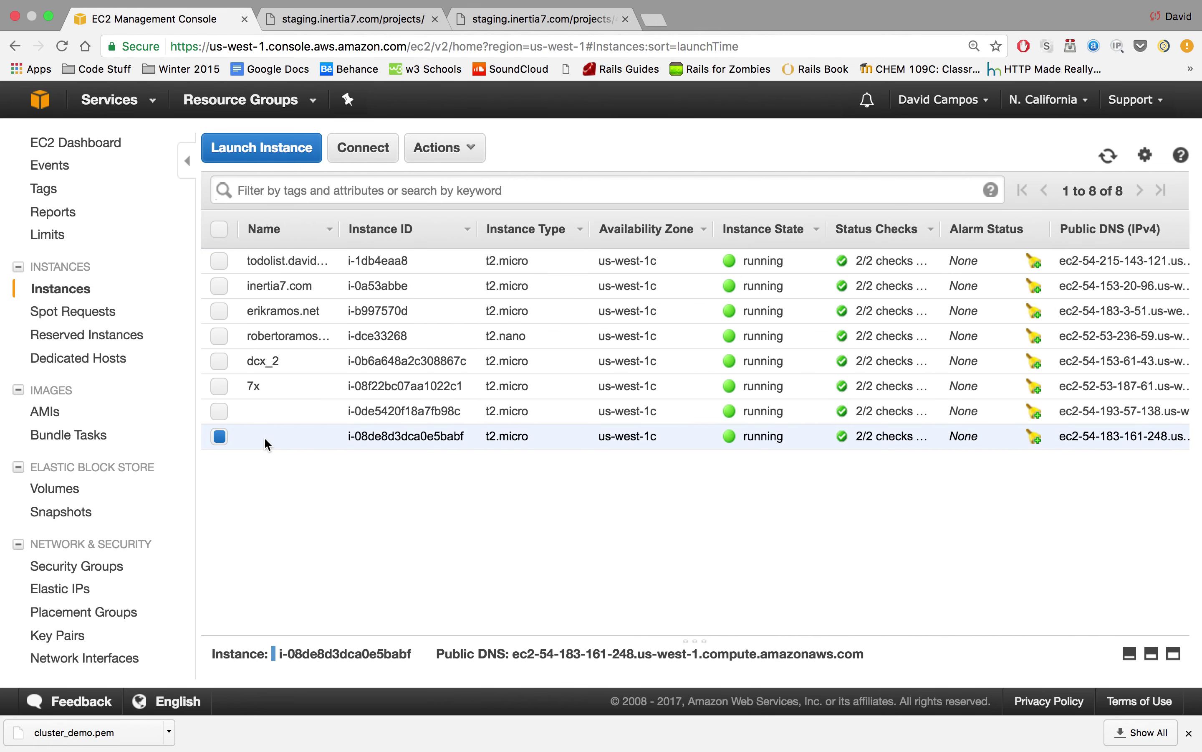
Open the connection instructions for the selected instance, copy the example ssh command and return to Terminal.
{"action": "mouse_move", "coordinate": [316, 441]}
{"action": "left_click", "coordinate": [363, 147]}
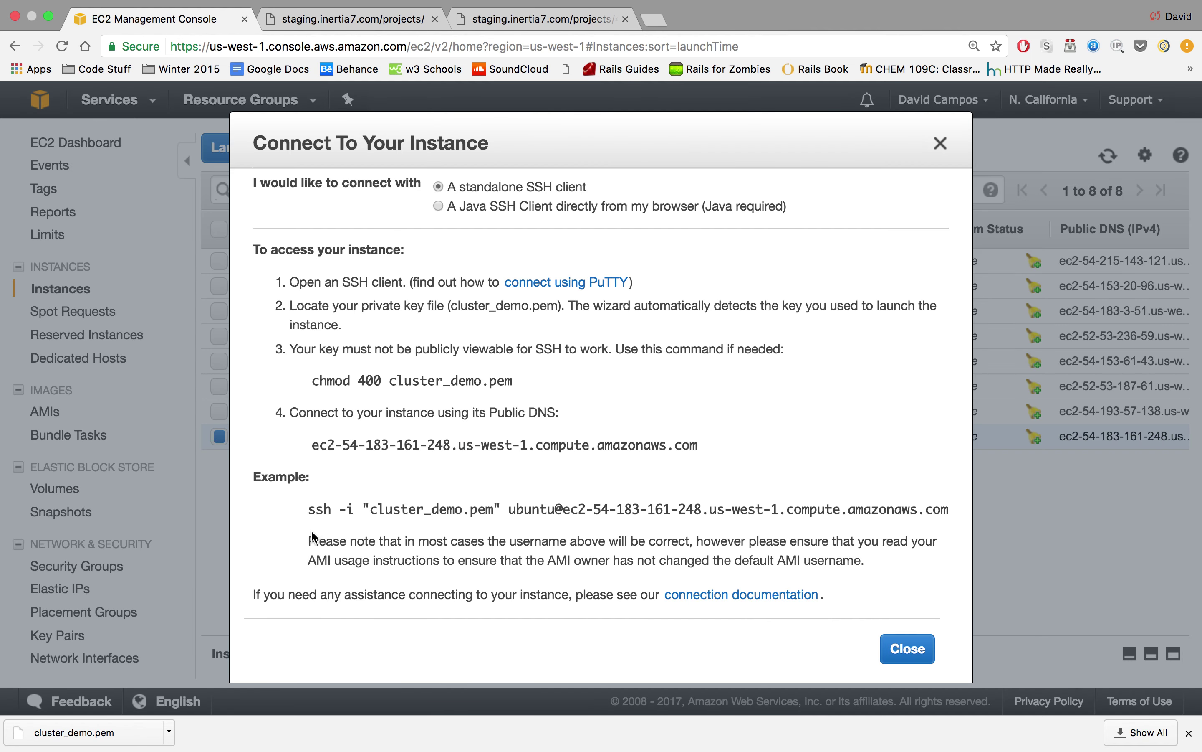
{"action": "left_click_drag", "start_coordinate": [310, 507], "coordinate": [948, 509]}
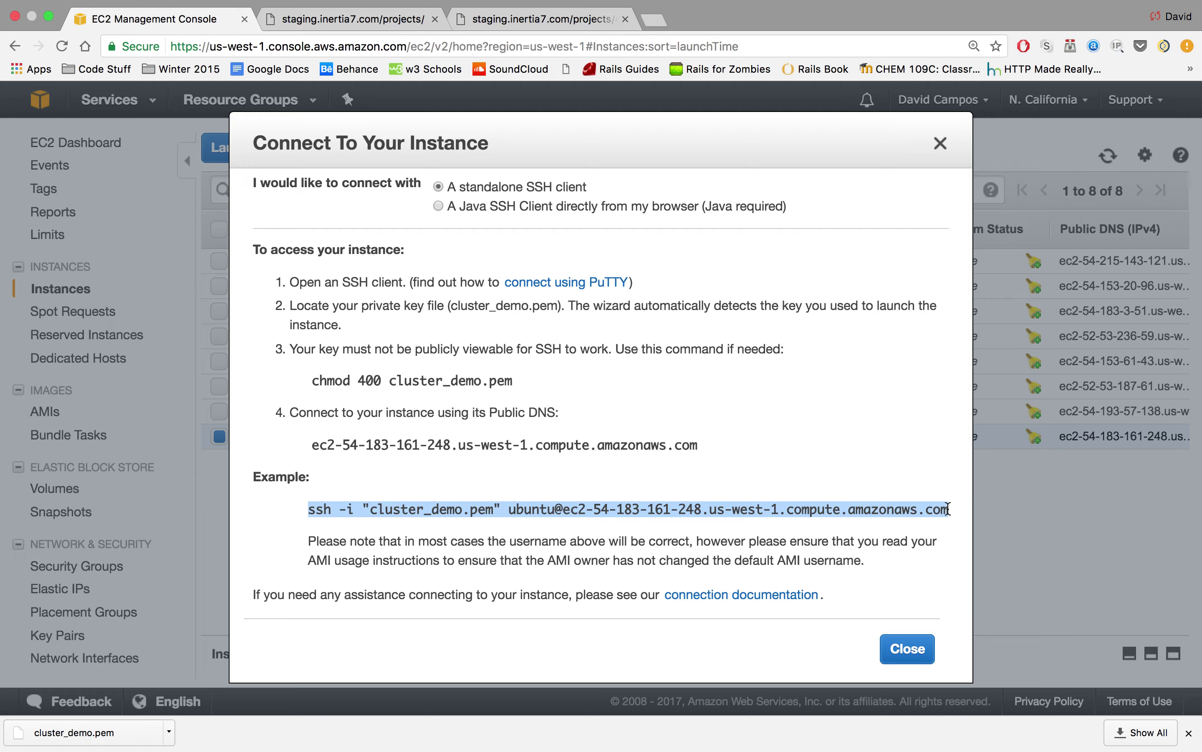
{"action": "key", "text": "ctrl+Left"}
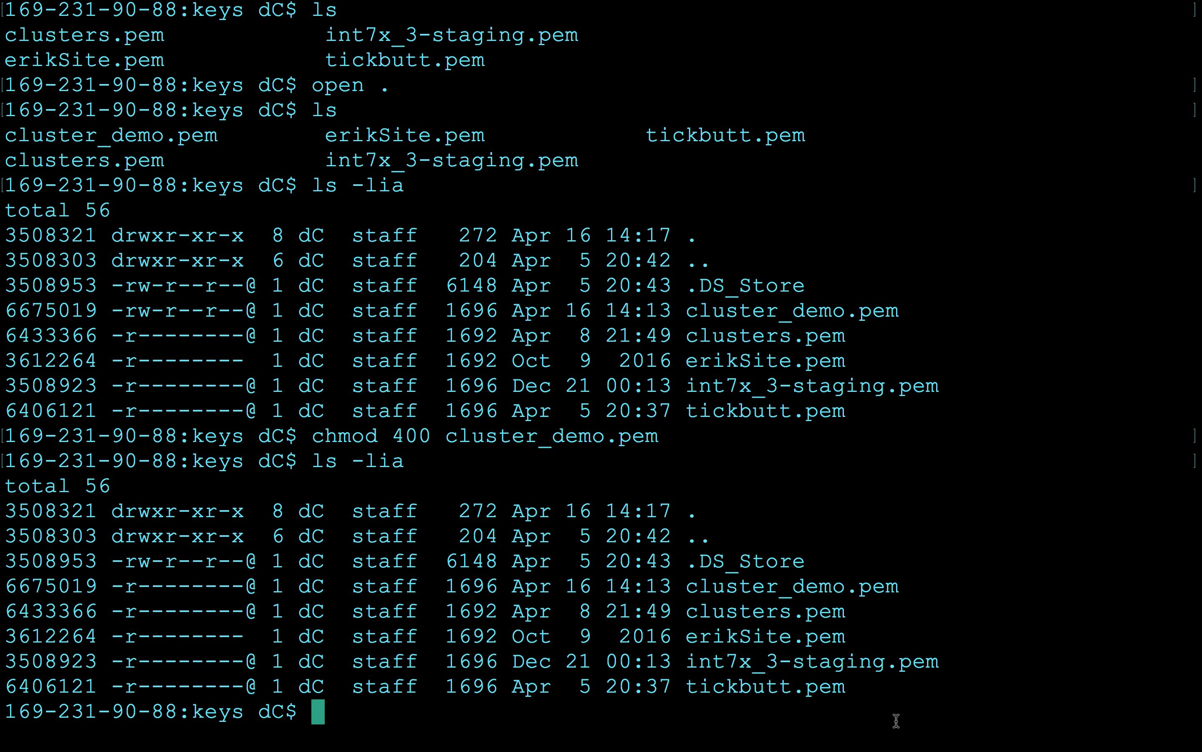
Change to the home directory with cd ~ and list its contents.
{"action": "type", "text": "cd ~"}
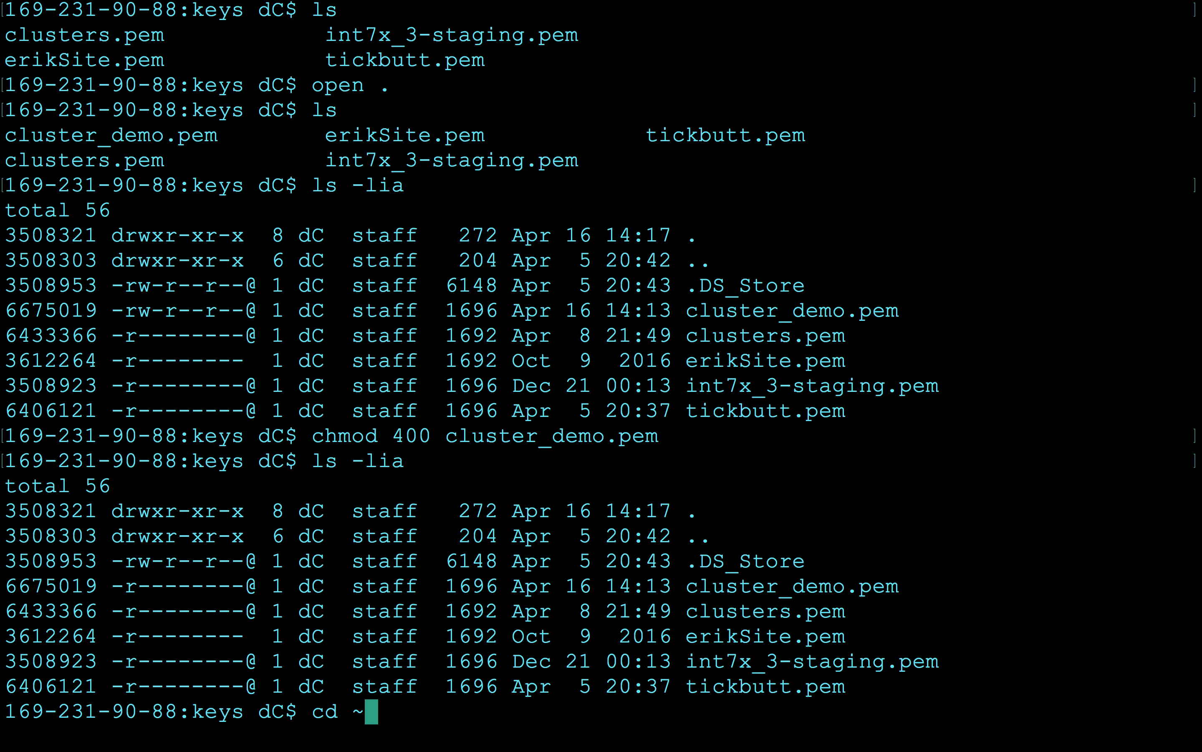
{"action": "key", "text": "Return"}
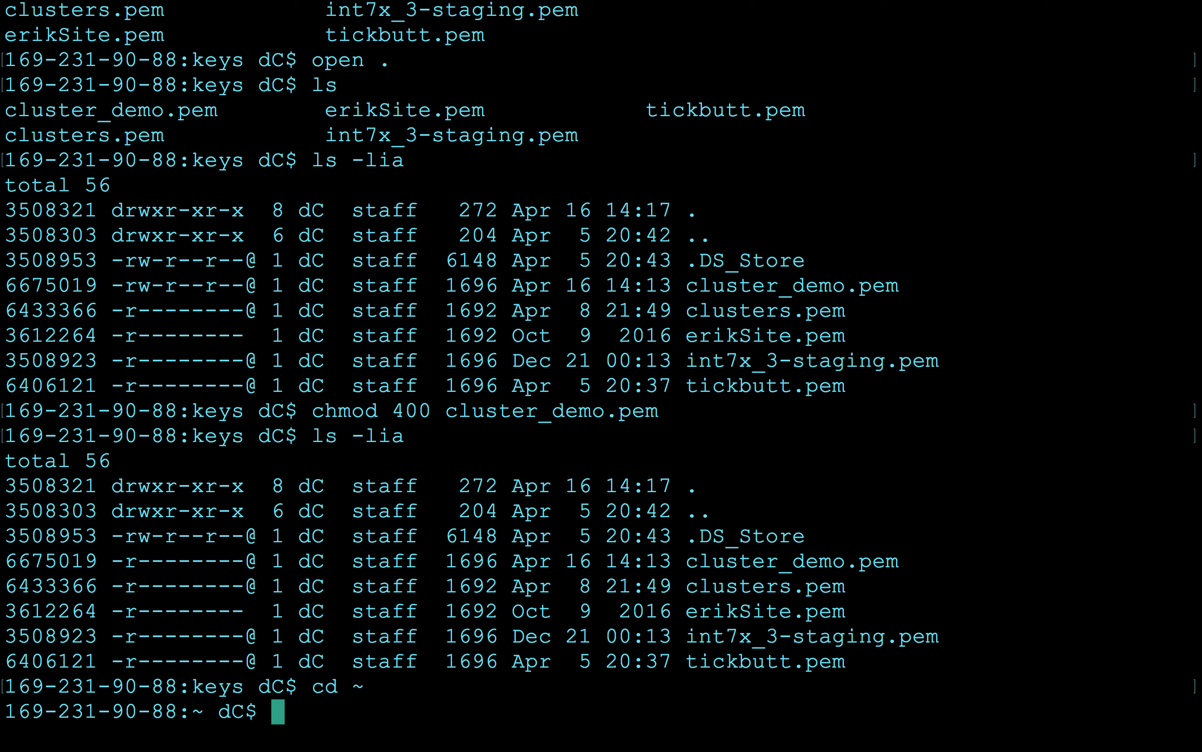
{"action": "type", "text": "ls"}
{"action": "key", "text": "Return"}
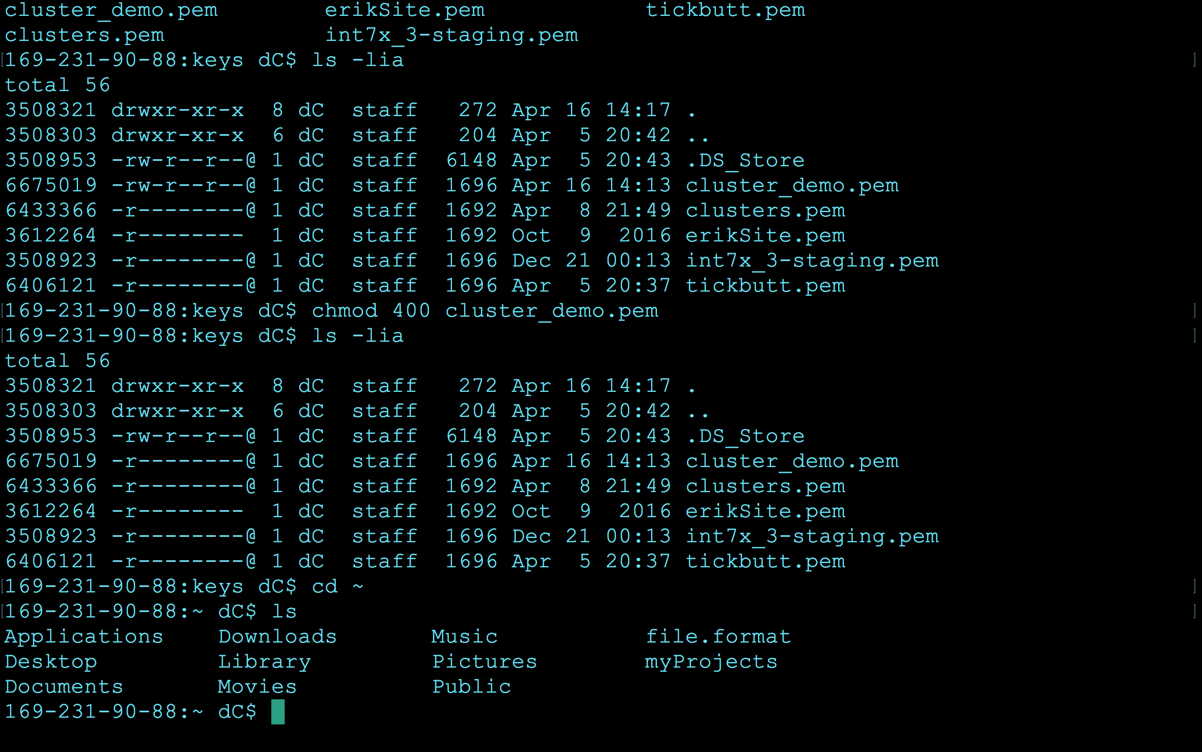
List the home directory's hidden entries with ls -lia and locate the .ssh folder.
{"action": "type", "text": "ls -lia"}
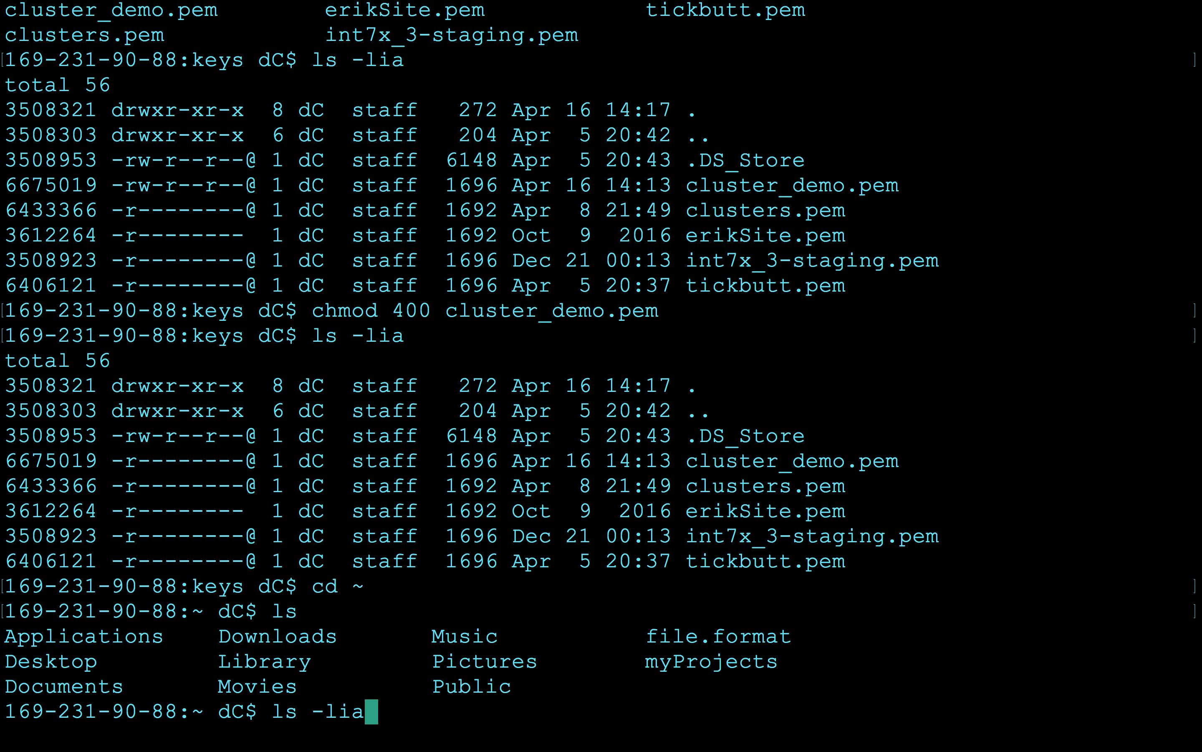
{"action": "key", "text": "Return"}
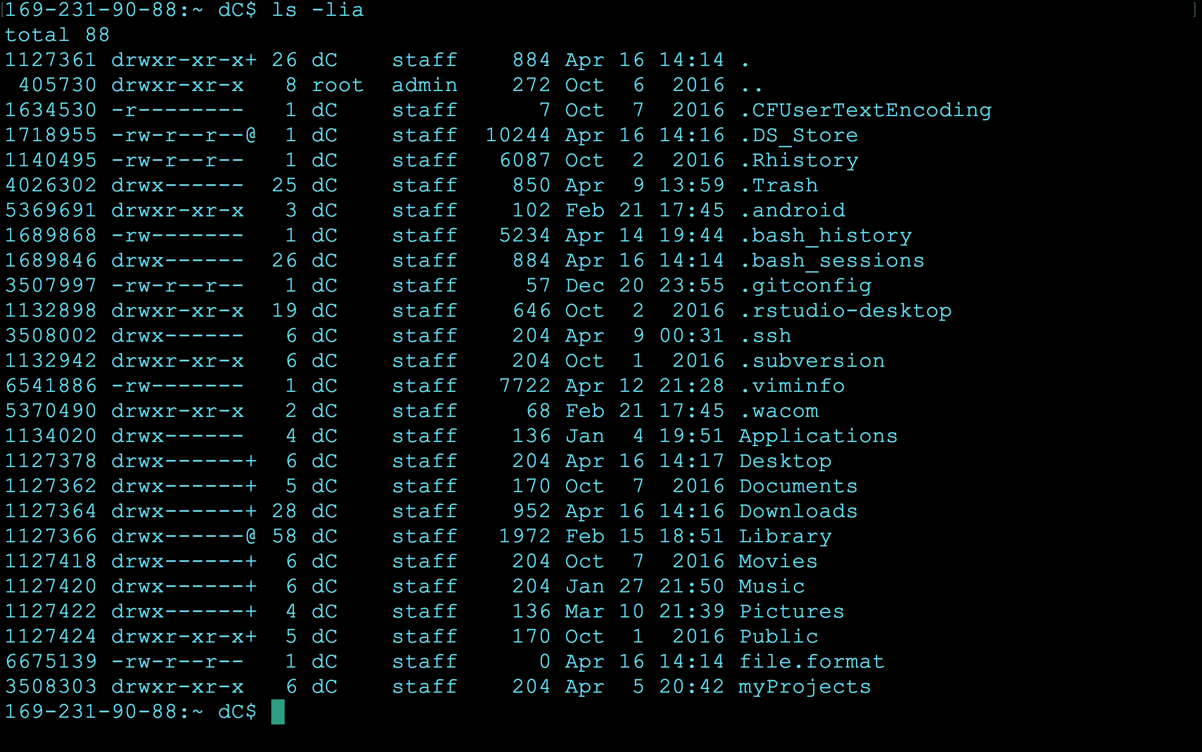
{"action": "left_click_drag", "start_coordinate": [792, 336], "coordinate": [33, 340]}
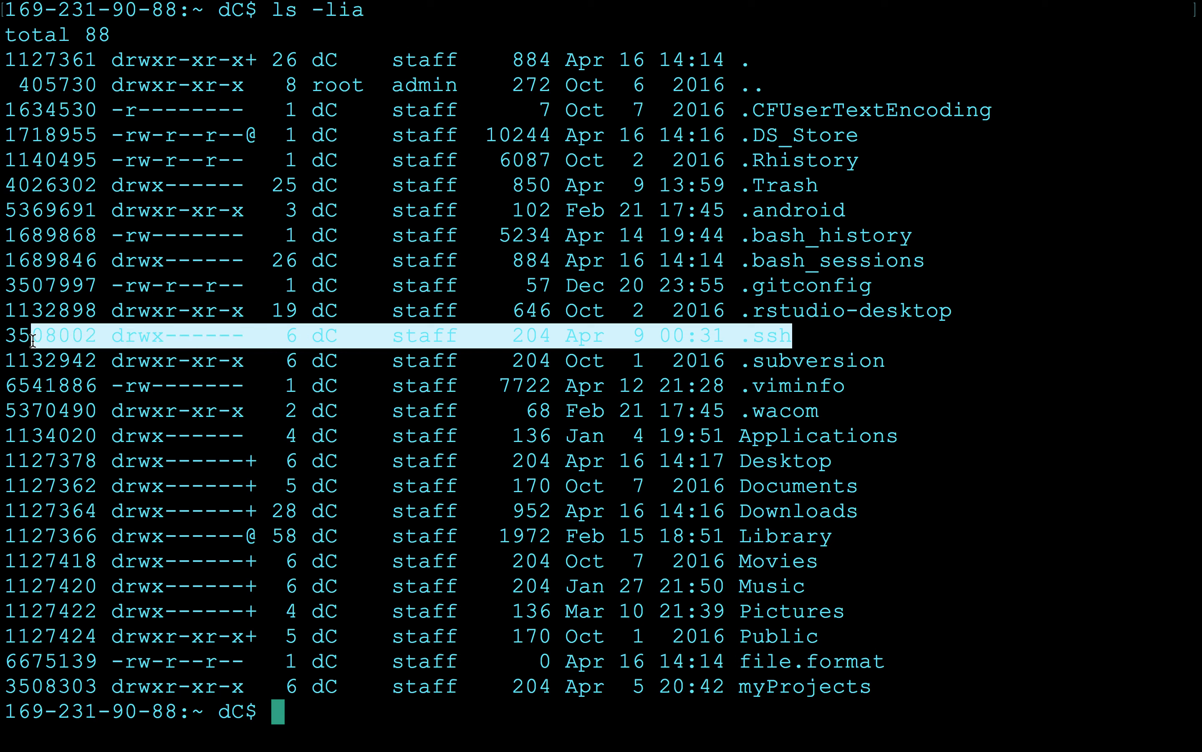
{"action": "left_click", "coordinate": [111, 414]}
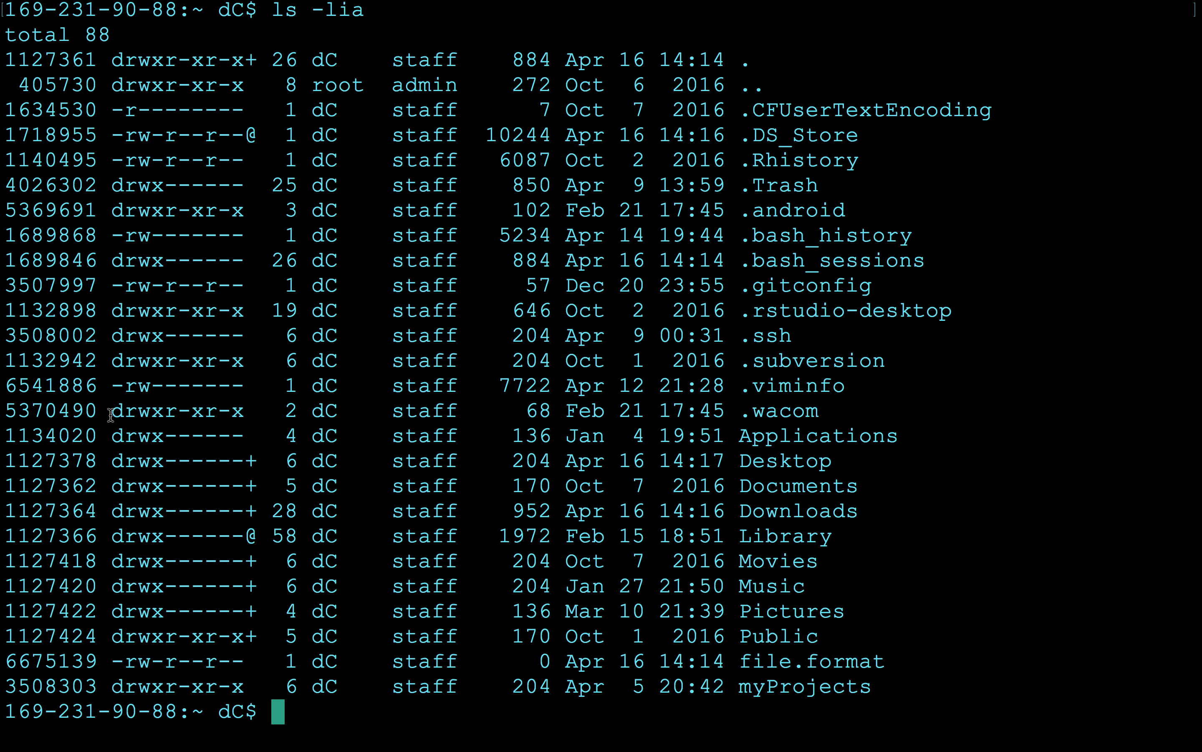
Change into the .ssh directory and list its files.
{"action": "type", "text": "cd "}
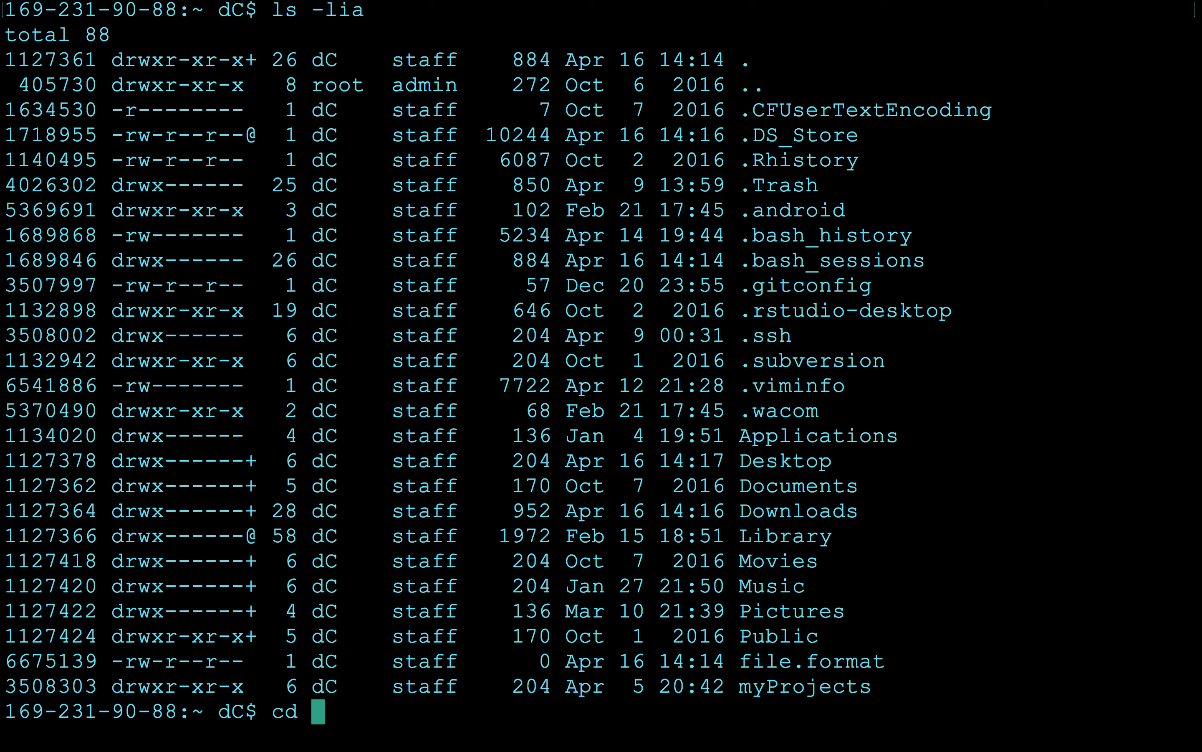
{"action": "type", "text": ".ssh"}
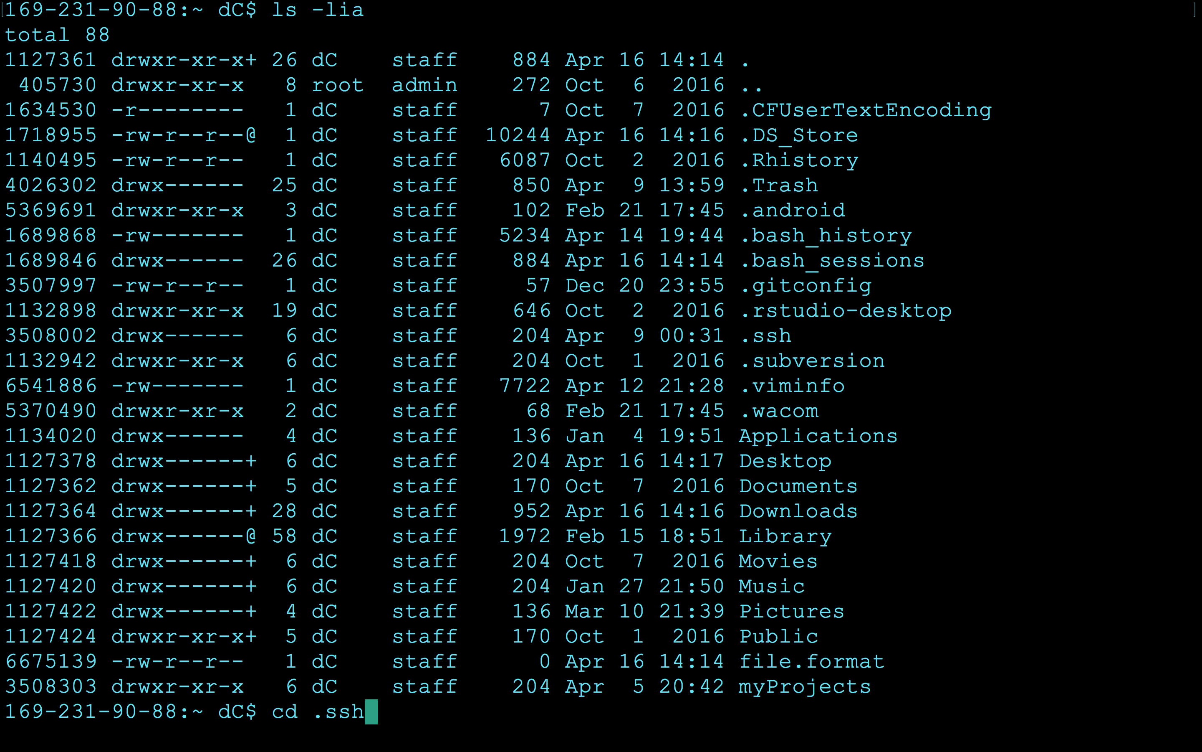
{"action": "key", "text": "Return"}
{"action": "type", "text": "ls"}
{"action": "key", "text": "Return"}
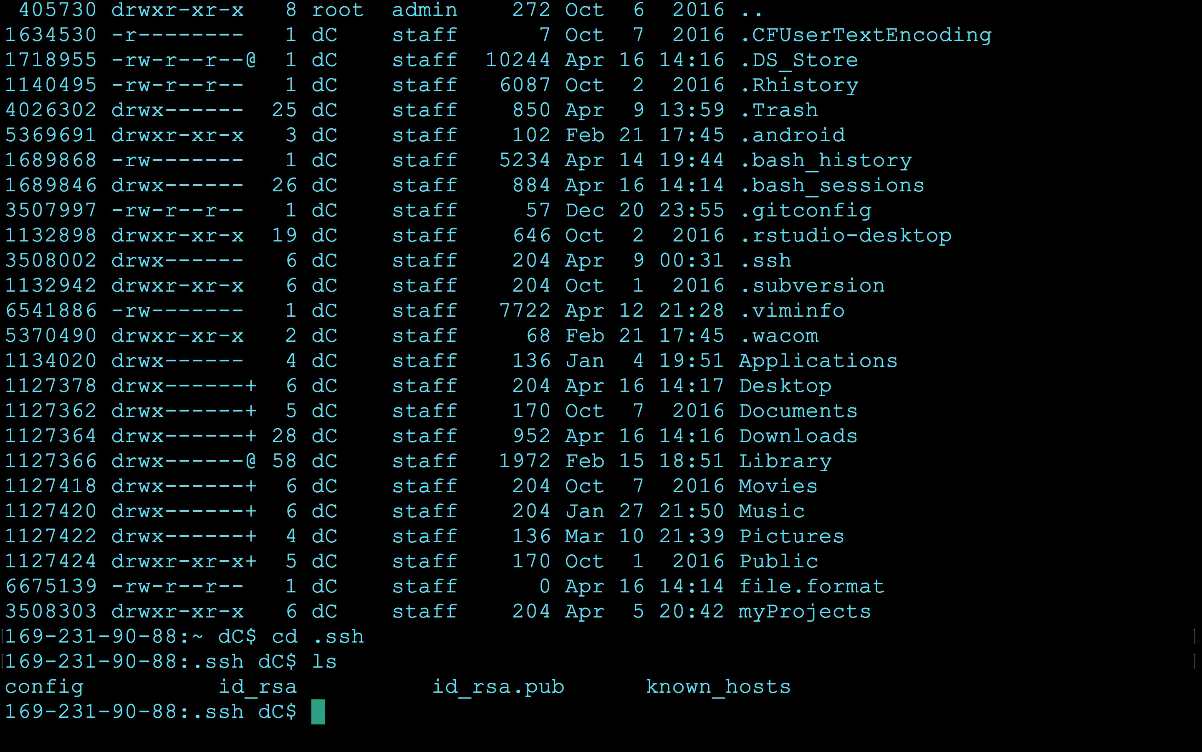
Open the config file from the .ssh directory in vi.
{"action": "type", "text": "vi"}
{"action": "type", "text": "c"}
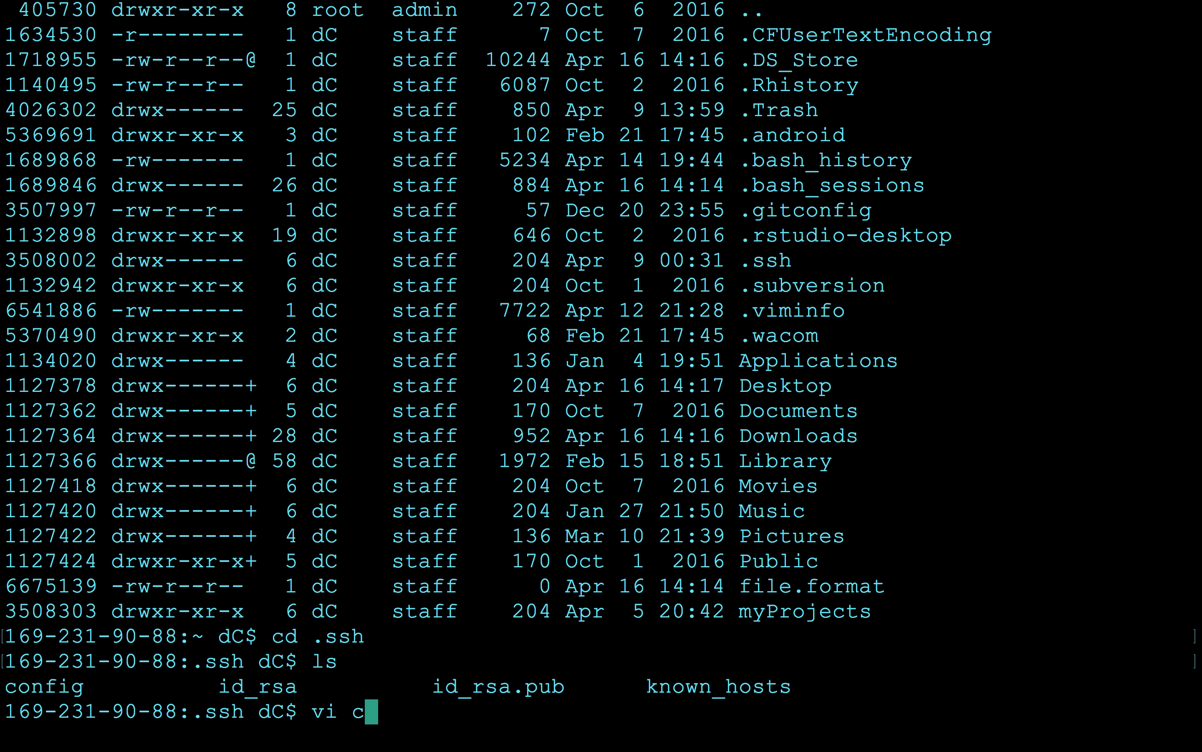
{"action": "type", "text": "onfig"}
{"action": "key", "text": "Return"}
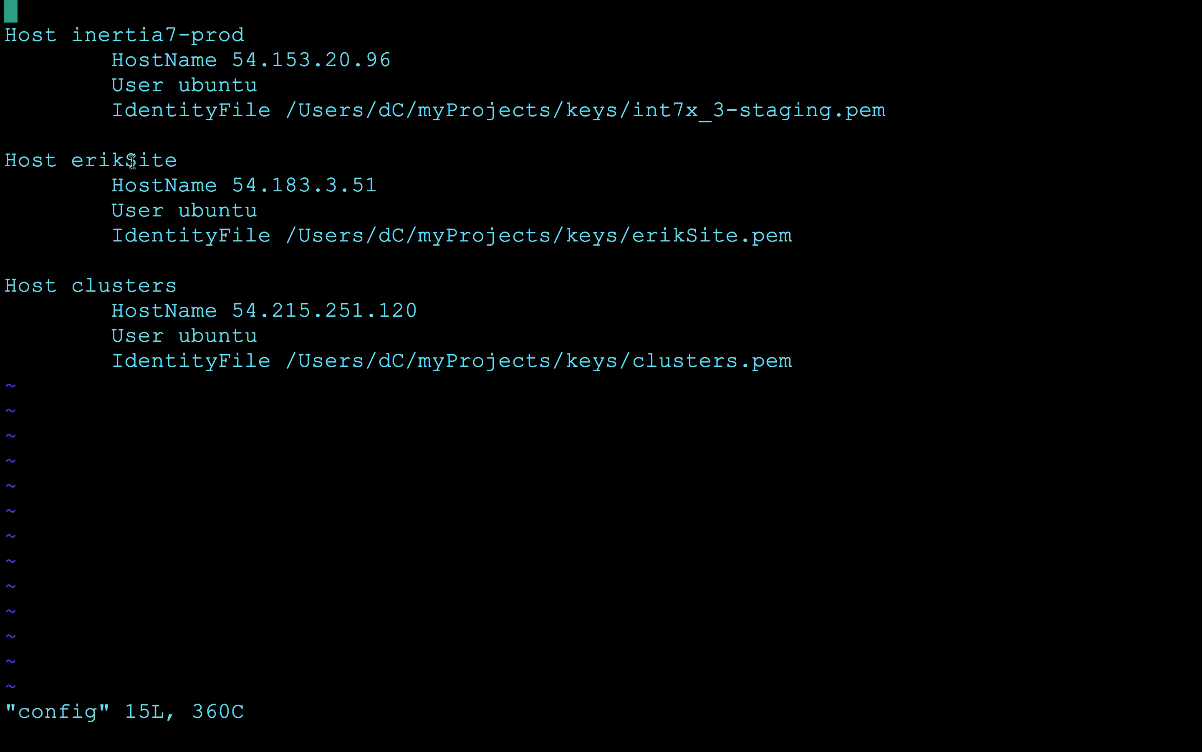
Go through the config file's host entries down to the last line and exit vi with :wq.
{"action": "key", "text": "j"}
{"action": "key", "text": "j"}
{"action": "key", "text": "j"}
{"action": "key", "text": "j"}
{"action": "key", "text": "j"}
{"action": "key", "text": "j"}
{"action": "key", "text": "j"}
{"action": "key", "text": "j"}
{"action": "key", "text": "j"}
{"action": "key", "text": "j"}
{"action": "key", "text": "j"}
{"action": "key", "text": "j"}
{"action": "key", "text": "j"}
{"action": "key", "text": "j"}
{"action": "key", "text": "i"}
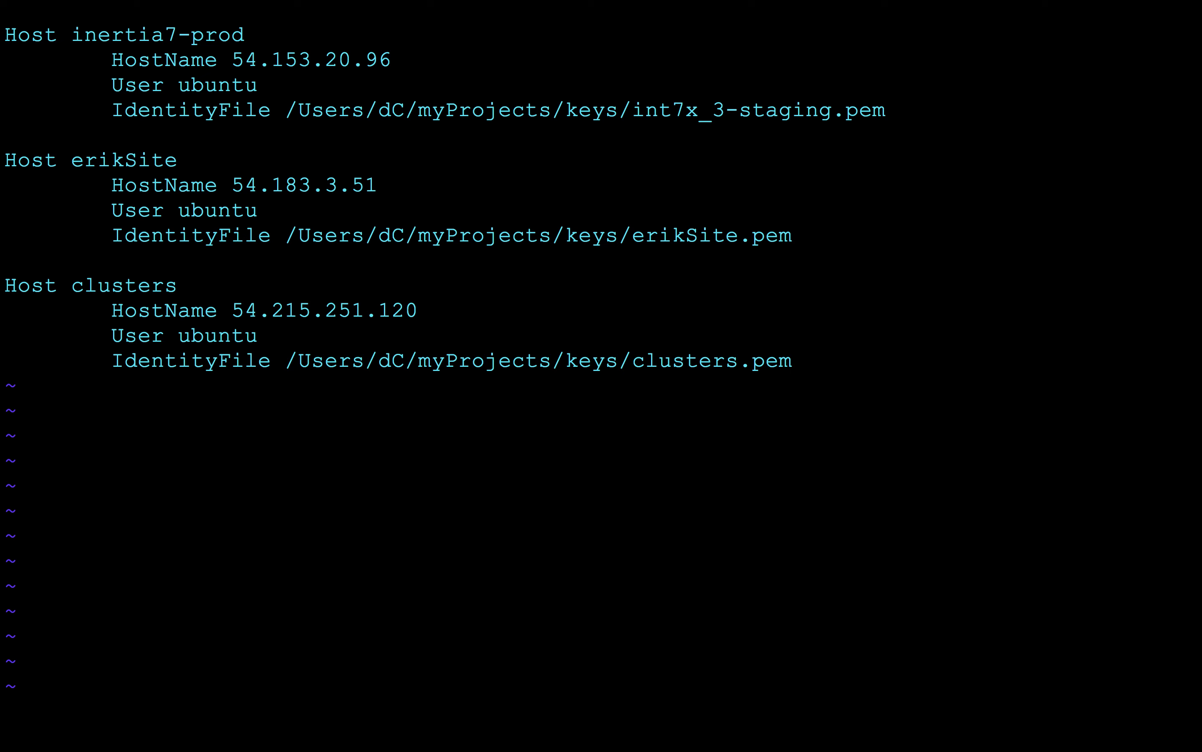
{"action": "key", "text": "shift+semicolon"}
{"action": "type", "text": "wq"}
{"action": "key", "text": "Return"}
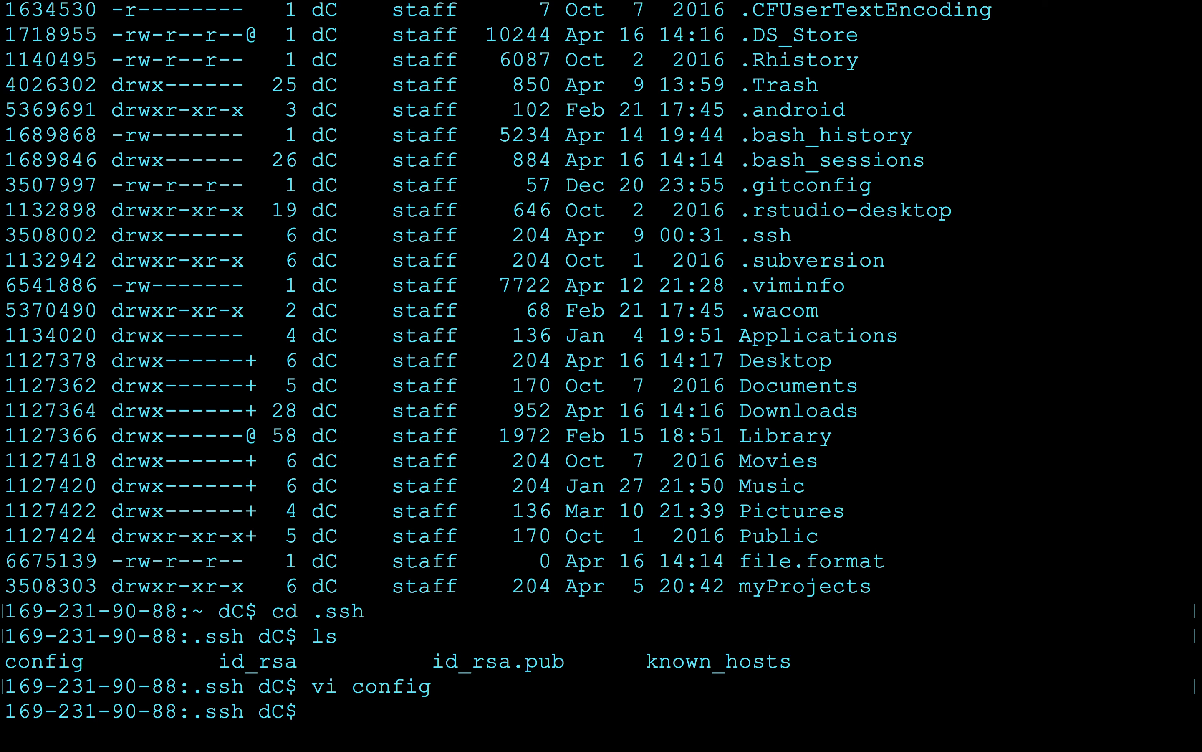
{"action": "type", "text": "touch config"}
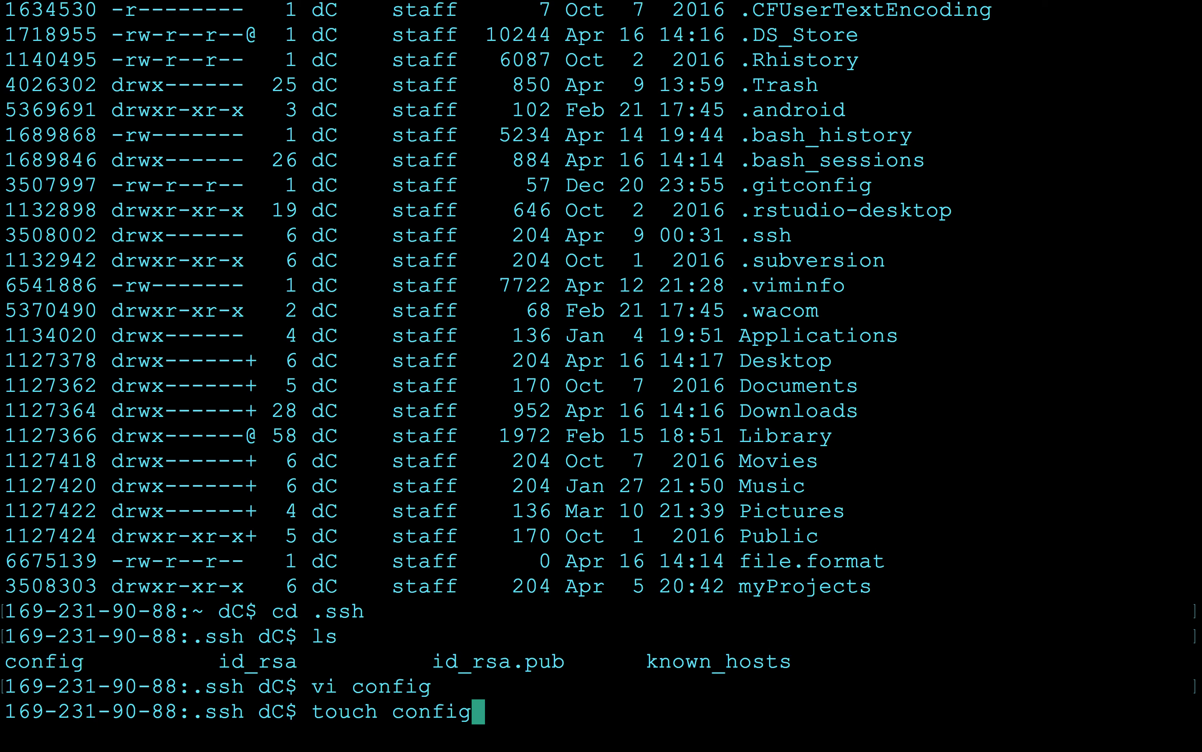
{"action": "key", "text": "BackSpace"}
{"action": "key", "text": "BackSpace"}
{"action": "key", "text": "BackSpace"}
{"action": "key", "text": "BackSpace"}
{"action": "key", "text": "BackSpace"}
{"action": "key", "text": "BackSpace"}
{"action": "key", "text": "BackSpace"}
{"action": "key", "text": "BackSpace"}
{"action": "key", "text": "BackSpace"}
{"action": "key", "text": "BackSpace"}
{"action": "key", "text": "BackSpace"}
{"action": "key", "text": "BackSpace"}
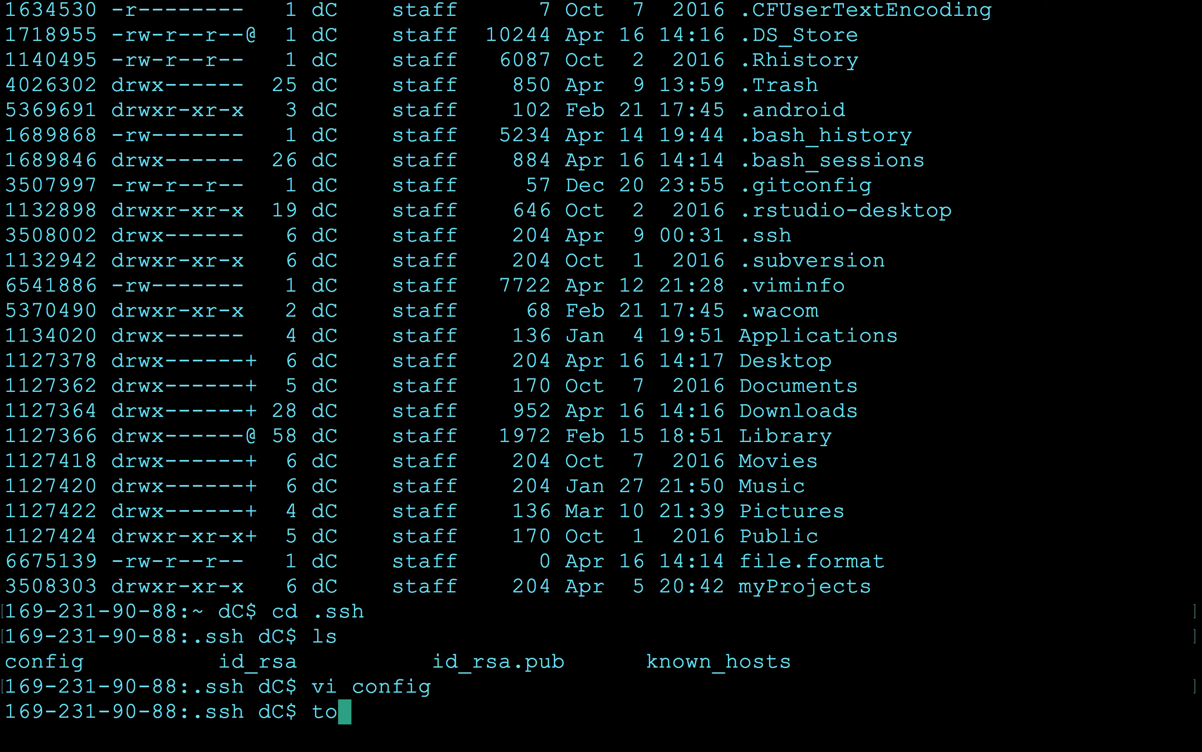
Open the config file in Sublime Text by running subl config.
{"action": "type", "text": "subl ."}
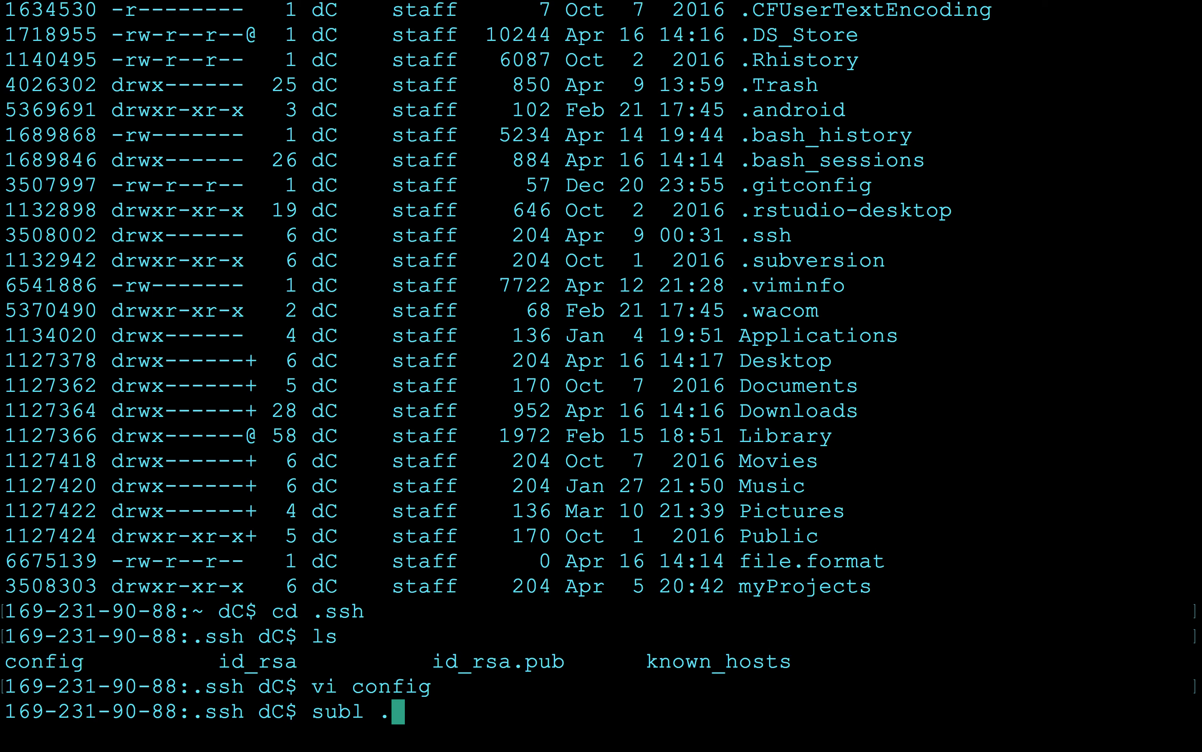
{"action": "key", "text": "BackSpace"}
{"action": "type", "text": "config"}
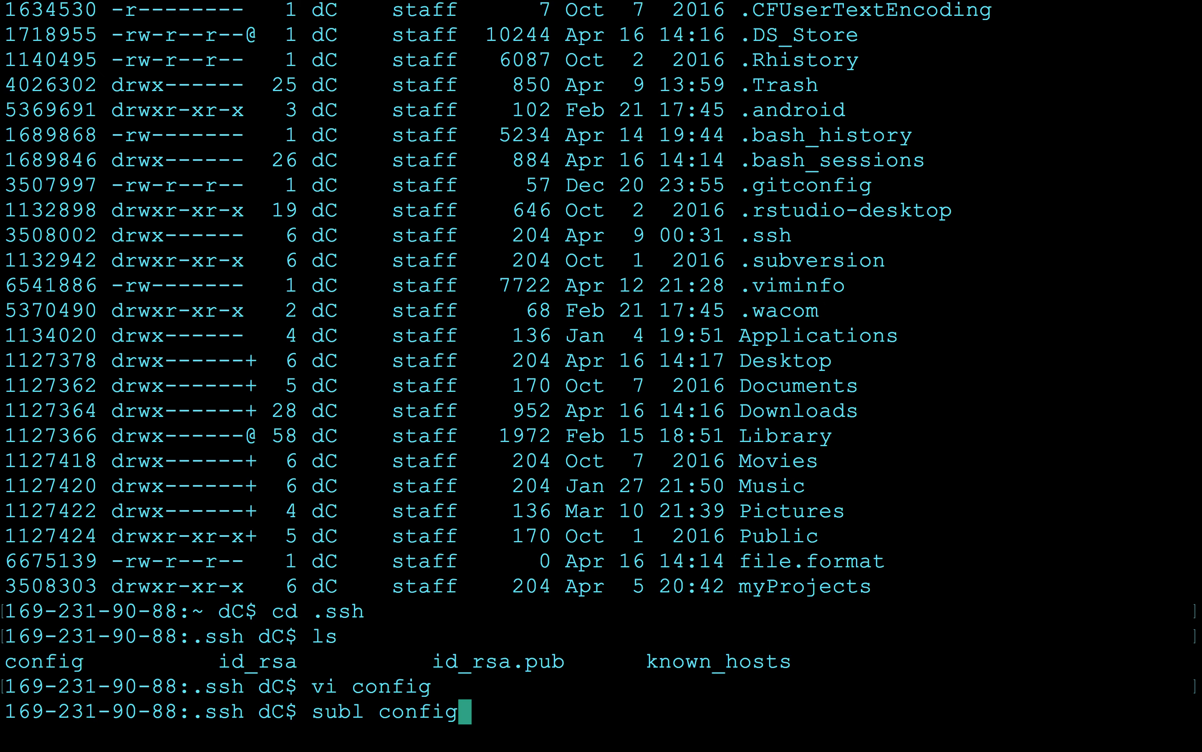
{"action": "key", "text": "Return"}
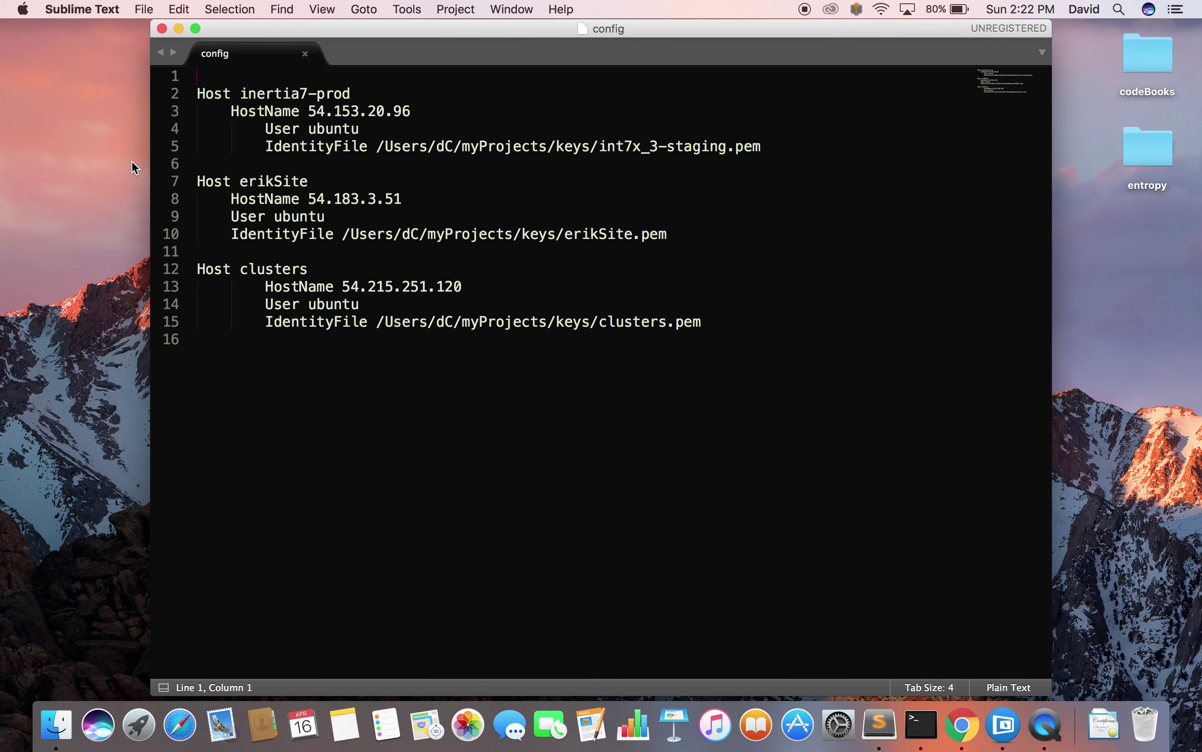
Make the Sublime Text window full screen and enlarge the editor font several sizes.
{"action": "left_click", "coordinate": [195, 29]}
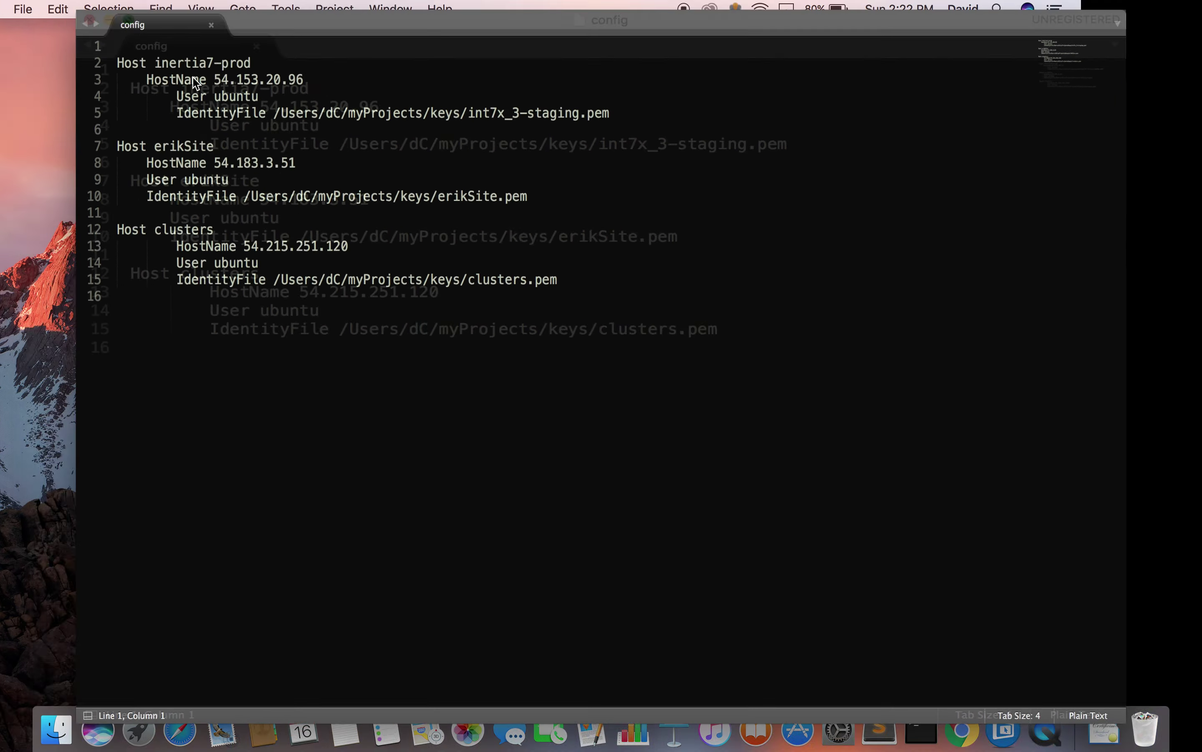
{"action": "key", "text": "super+equal"}
{"action": "key", "text": "super+equal"}
{"action": "key", "text": "super+equal"}
{"action": "key", "text": "super+equal"}
{"action": "key", "text": "super+equal"}
{"action": "key", "text": "super+equal"}
{"action": "key", "text": "super+equal"}
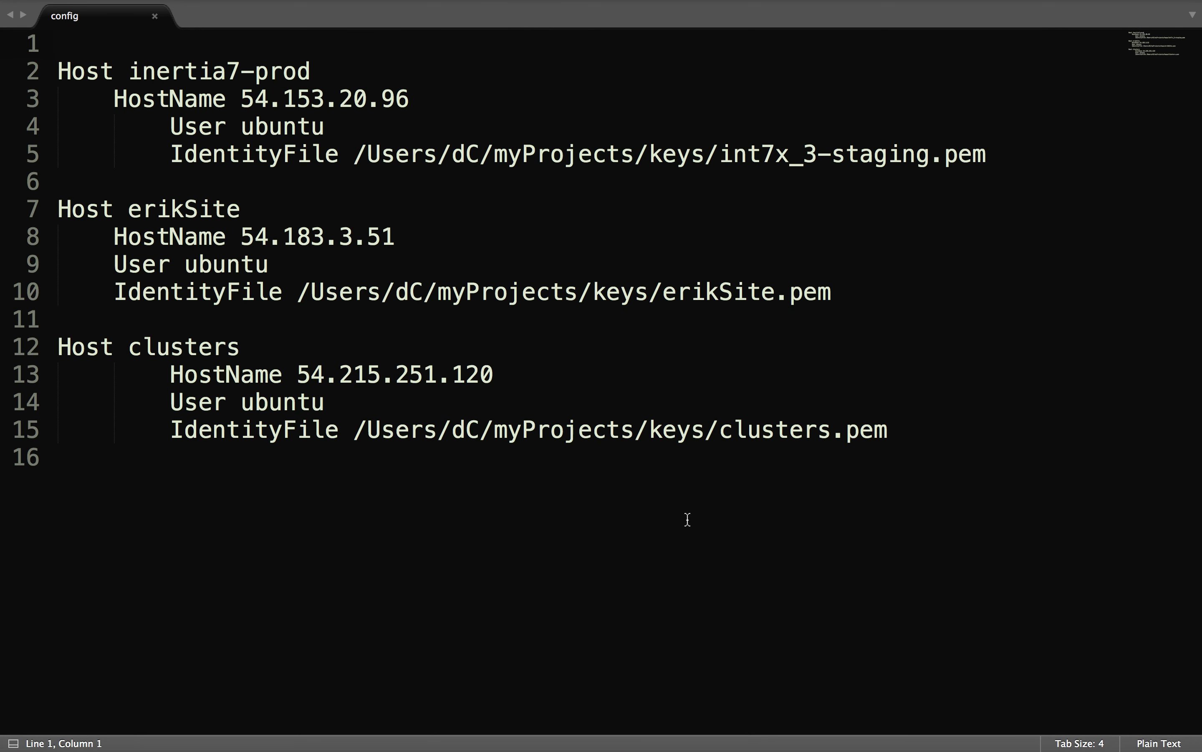
Add the line "Host clusterfuck" after the clusters entry at the end of the file, followed by an indented new line.
{"action": "left_click", "coordinate": [567, 519]}
{"action": "key", "text": "Return"}
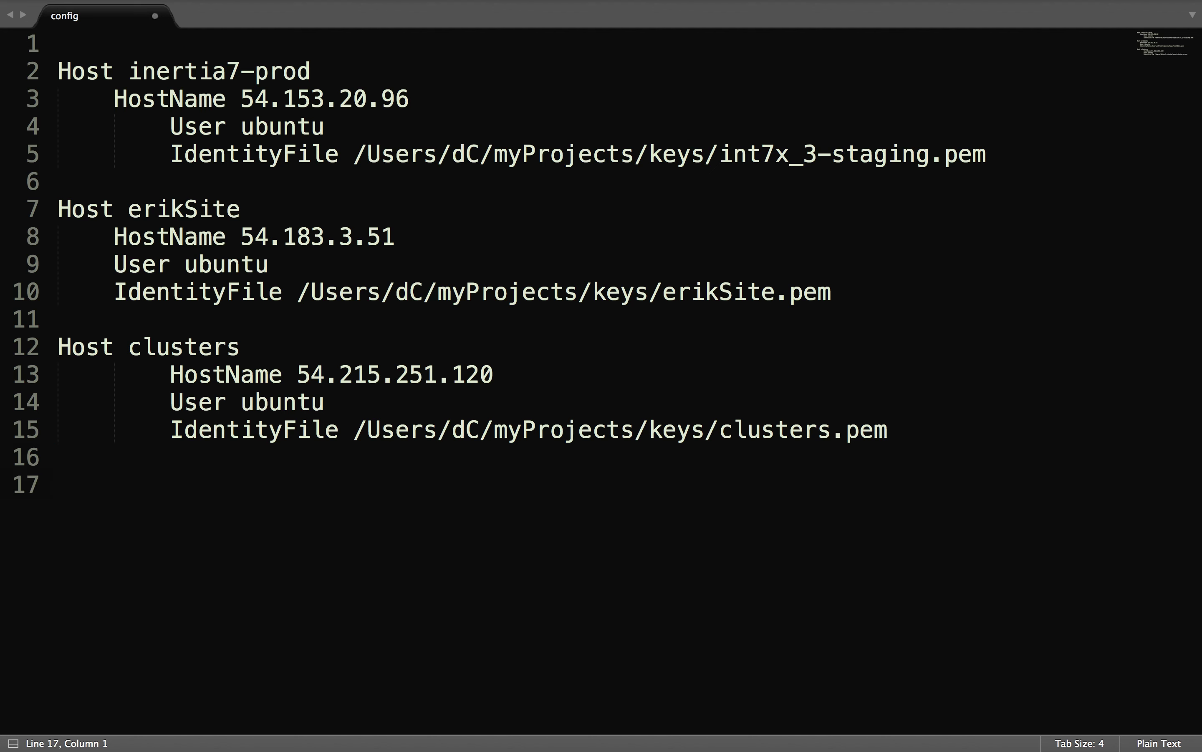
{"action": "type", "text": "Host"}
{"action": "type", "text": "cluster_d"}
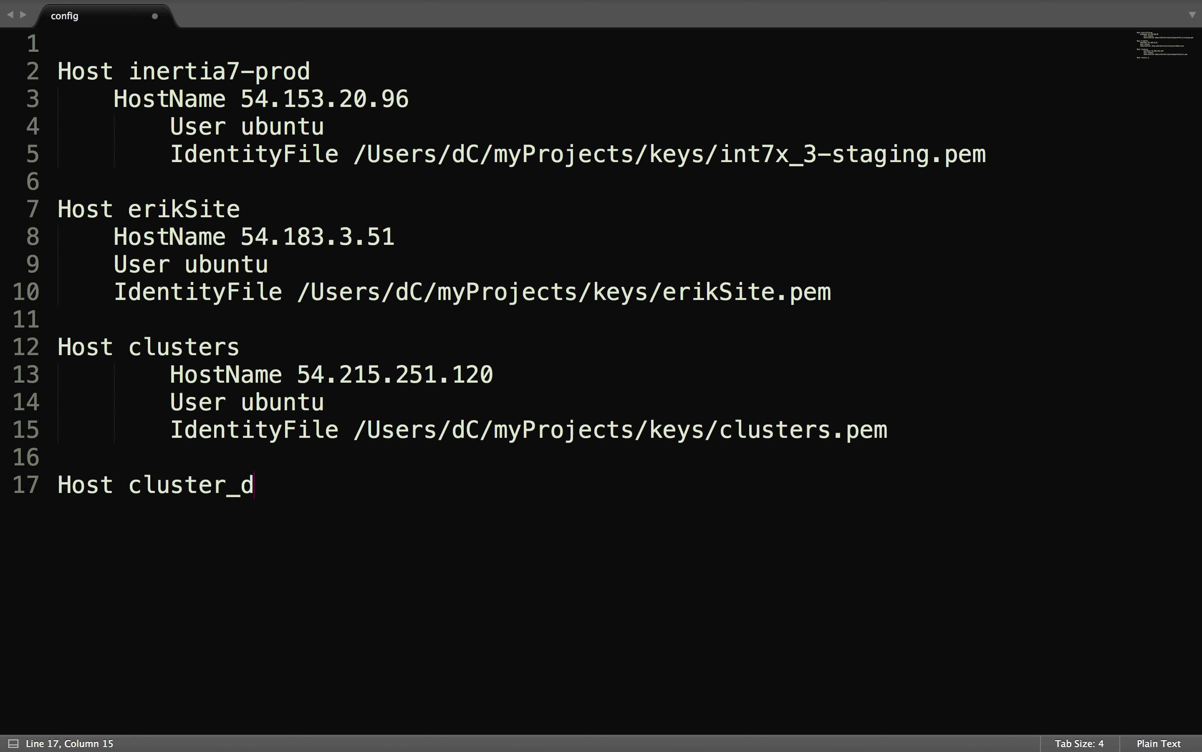
{"action": "type", "text": "emo"}
{"action": "key", "text": "BackSpace"}
{"action": "key", "text": "BackSpace"}
{"action": "key", "text": "BackSpace"}
{"action": "key", "text": "BackSpace"}
{"action": "key", "text": "BackSpace"}
{"action": "key", "text": "BackSpace"}
{"action": "type", "text": "rd"}
{"action": "key", "text": "BackSpace"}
{"action": "type", "text": "fuic"}
{"action": "key", "text": "BackSpace"}
{"action": "key", "text": "BackSpace"}
{"action": "type", "text": "ck"}
{"action": "key", "text": "Return"}
{"action": "key", "text": "Tab"}
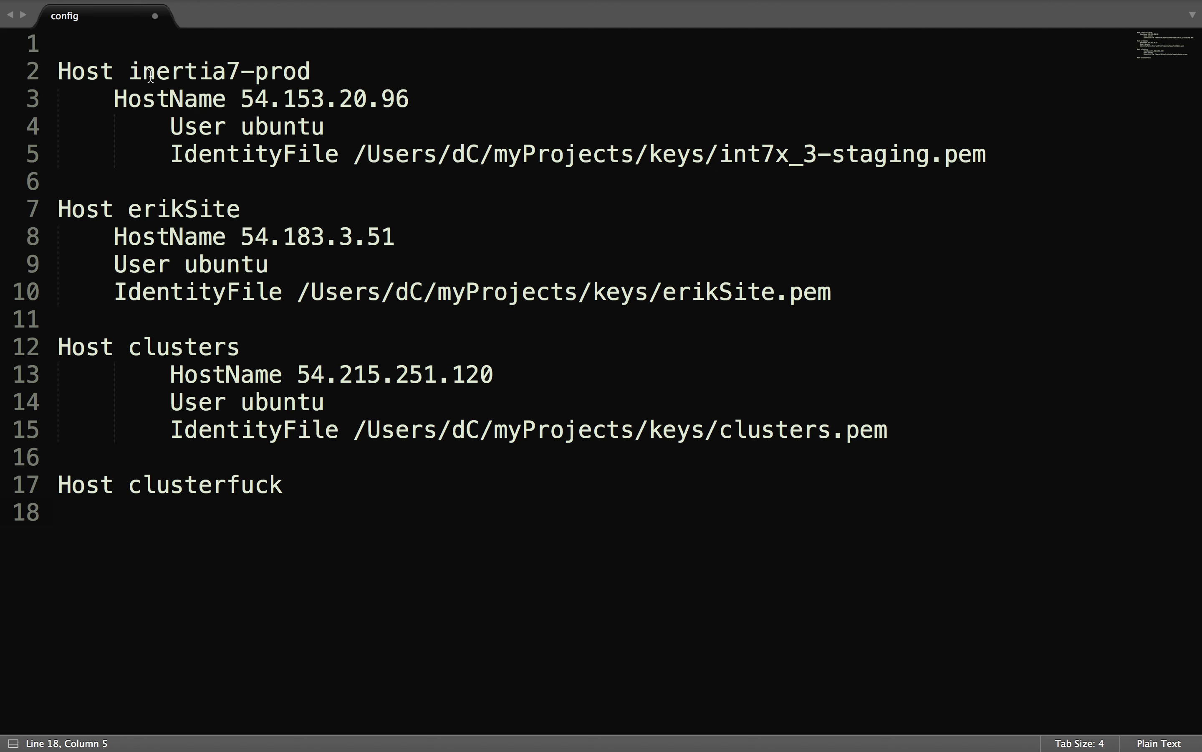
Reduce the indentation of the User line in the inertia7-prod block to match its HostName line.
{"action": "left_click", "coordinate": [152, 131]}
{"action": "key", "text": "Right"}
{"action": "key", "text": "Up"}
{"action": "key", "text": "Left"}
{"action": "key", "text": "Left"}
{"action": "key", "text": "Left"}
{"action": "key", "text": "Left"}
{"action": "key", "text": "Left"}
{"action": "key", "text": "Right"}
{"action": "key", "text": "Right"}
{"action": "key", "text": "Right"}
{"action": "key", "text": "Right"}
{"action": "key", "text": "Down"}
{"action": "key", "text": "Right"}
{"action": "key", "text": "Right"}
{"action": "key", "text": "Right"}
{"action": "key", "text": "Right"}
{"action": "key", "text": "BackSpace"}
{"action": "key", "text": "BackSpace"}
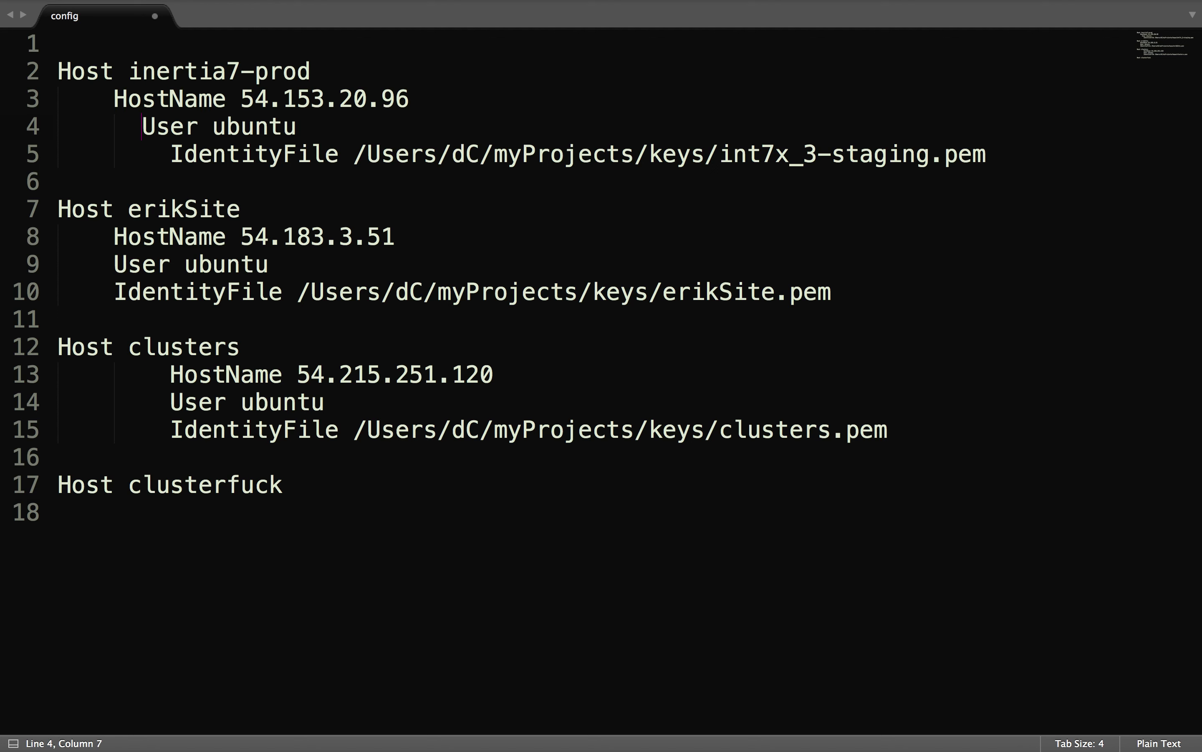
{"action": "key", "text": "BackSpace"}
{"action": "key", "text": "BackSpace"}
{"action": "key", "text": "shift+Home"}
{"action": "key", "text": "Right"}
Reduce the indentation of the IdentityFile line in the inertia7-prod block to match the lines above it.
{"action": "left_click", "coordinate": [169, 157]}
{"action": "key", "text": "shift+Home"}
{"action": "key", "text": "Right"}
{"action": "key", "text": "BackSpace"}
{"action": "key", "text": "BackSpace"}
{"action": "key", "text": "BackSpace"}
{"action": "key", "text": "BackSpace"}
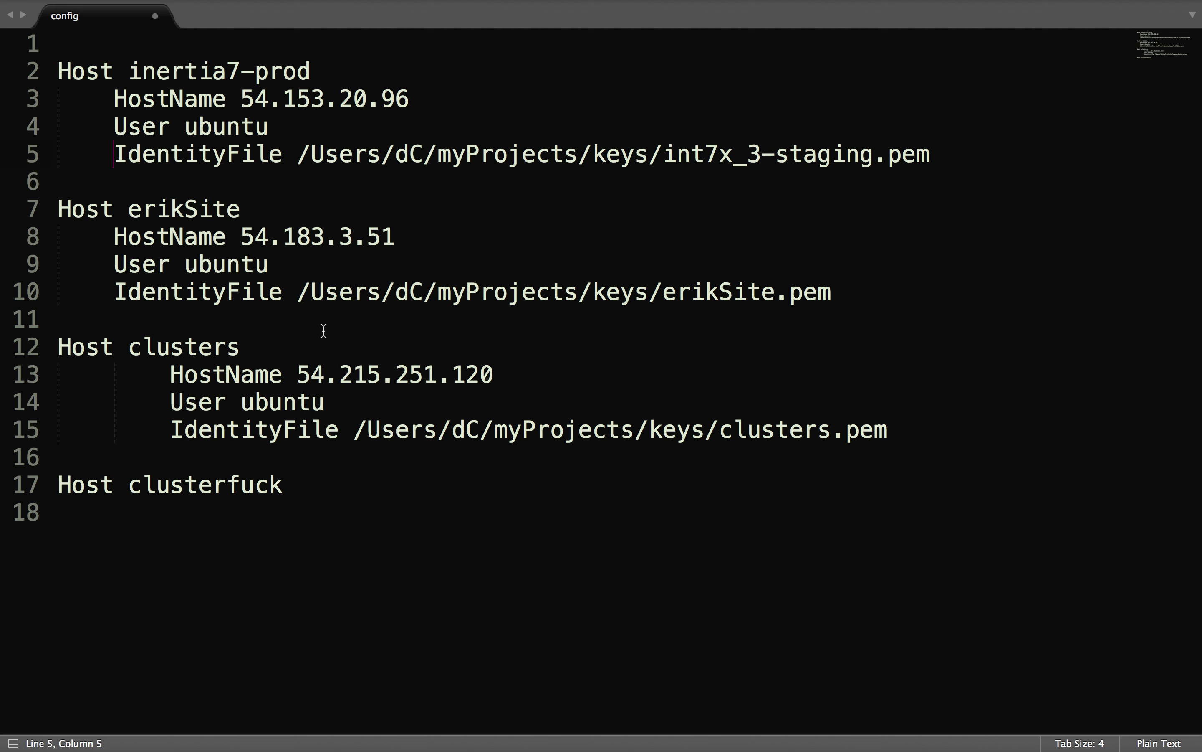
Select the existing host entries and the erikSite indents to compare where tabs and spaces are used for indentation.
{"action": "left_click_drag", "start_coordinate": [241, 449], "coordinate": [2, 6]}
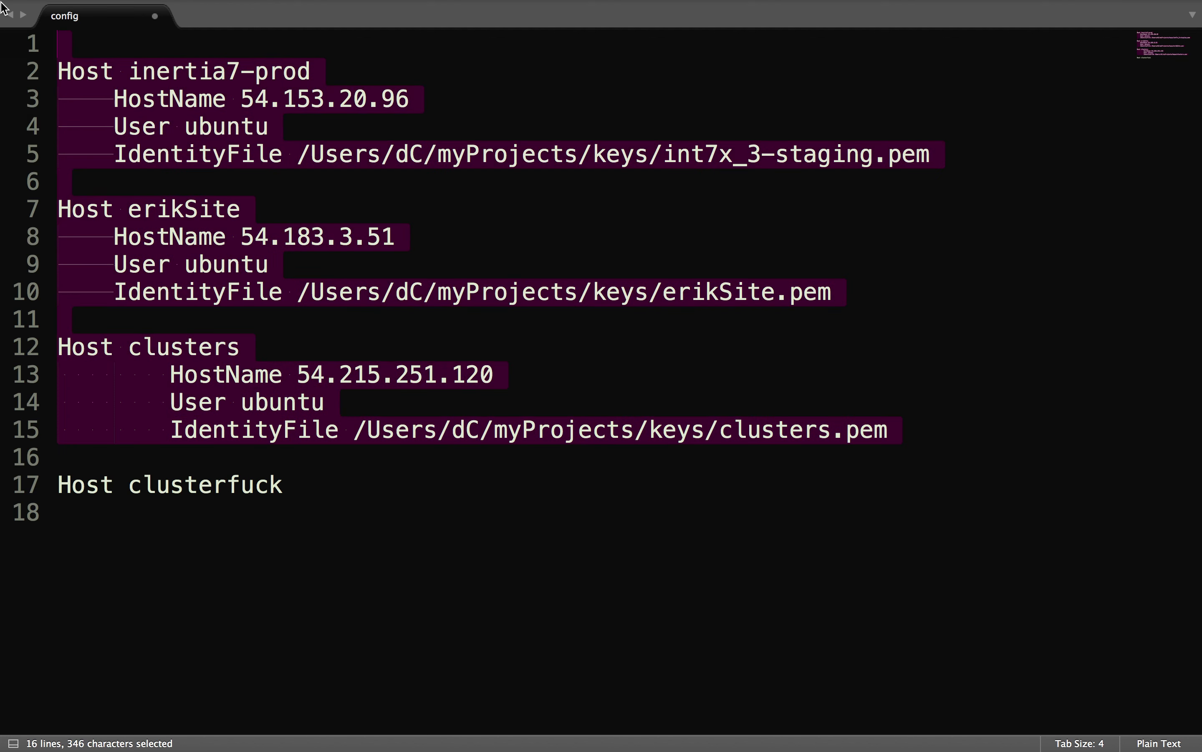
{"action": "left_click", "coordinate": [169, 375]}
{"action": "left_click", "coordinate": [115, 236]}
{"action": "key", "text": "Left"}
{"action": "key", "text": "shift+Left"}
{"action": "key", "text": "shift+Right"}
{"action": "key", "text": "Down"}
{"action": "key", "text": "shift+Left"}
{"action": "key", "text": "Right"}
{"action": "key", "text": "Down"}
{"action": "key", "text": "shift+Left"}
{"action": "key", "text": "Right"}
{"action": "key", "text": "Down"}
{"action": "key", "text": "Down"}
{"action": "key", "text": "Down"}
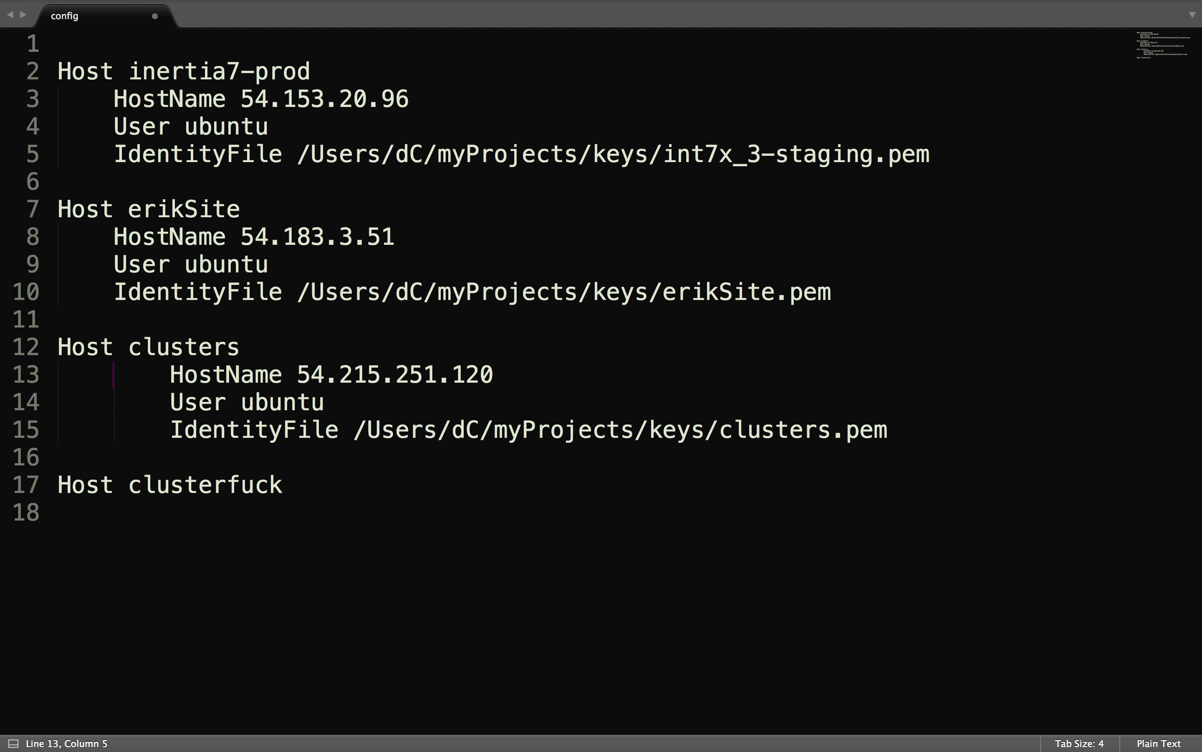
Replace the leading spaces of the HostName, User and IdentityFile lines in the clusters block with one tab each.
{"action": "key", "text": "Right"}
{"action": "key", "text": "super+shift+Left"}
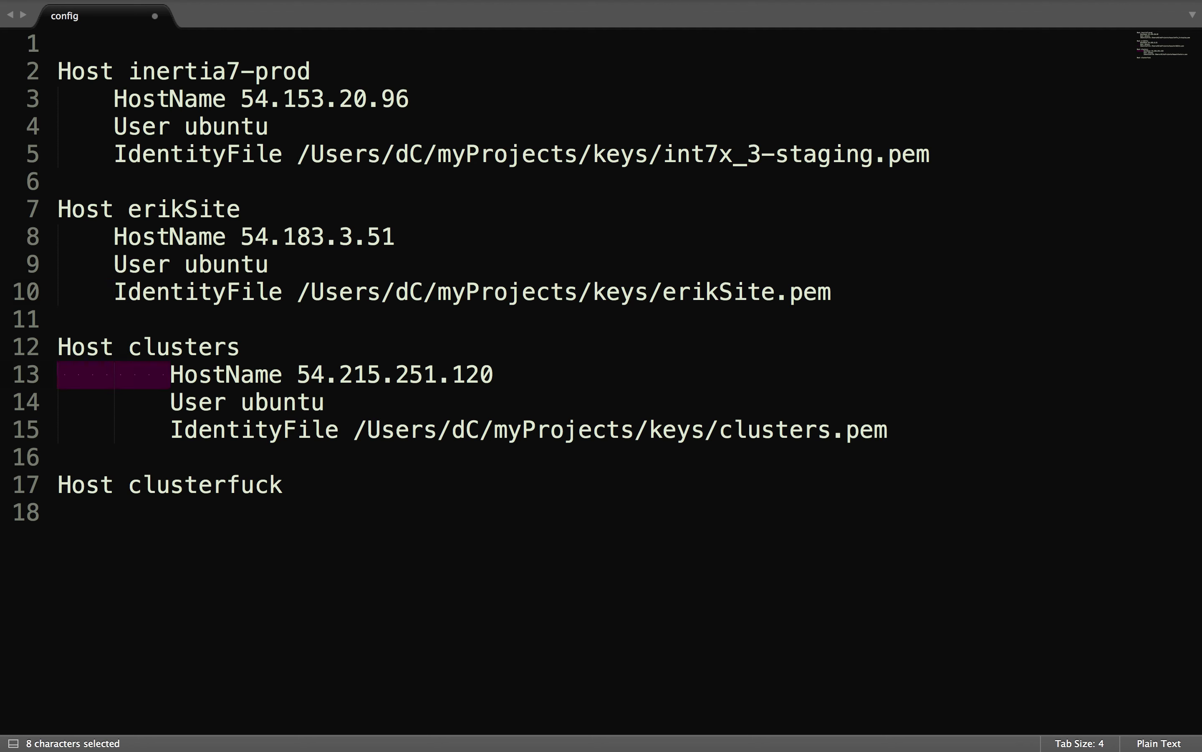
{"action": "key", "text": "Tab"}
{"action": "key", "text": "Down"}
{"action": "key", "text": "Right"}
{"action": "key", "text": "Right"}
{"action": "key", "text": "Right"}
{"action": "key", "text": "Right"}
{"action": "key", "text": "super+shift+Left"}
{"action": "key", "text": "Tab"}
{"action": "key", "text": "Down"}
{"action": "key", "text": "Right"}
{"action": "key", "text": "Right"}
{"action": "key", "text": "Right"}
{"action": "key", "text": "Right"}
{"action": "key", "text": "super+shift+Left"}
{"action": "key", "text": "Tab"}
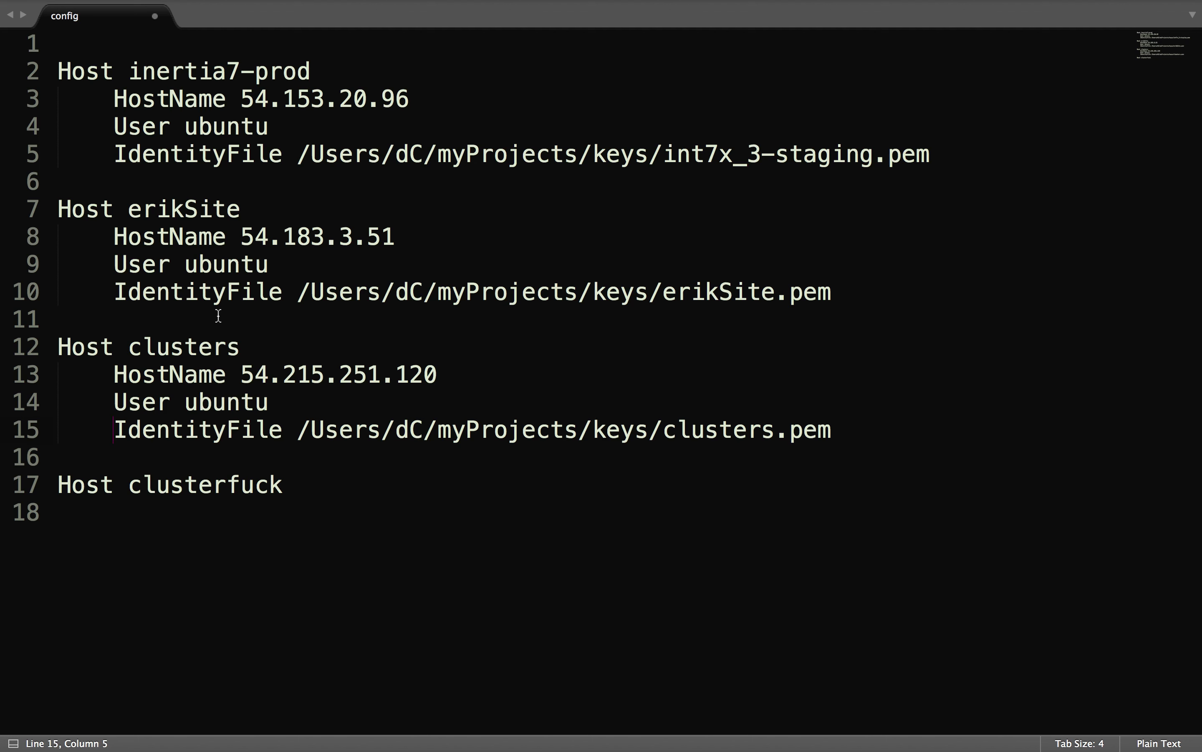
Begin an indented HostName line under the Host clusterfuck entry.
{"action": "left_click", "coordinate": [227, 545]}
{"action": "key", "text": "Tab"}
{"action": "type", "text": "HostName"}
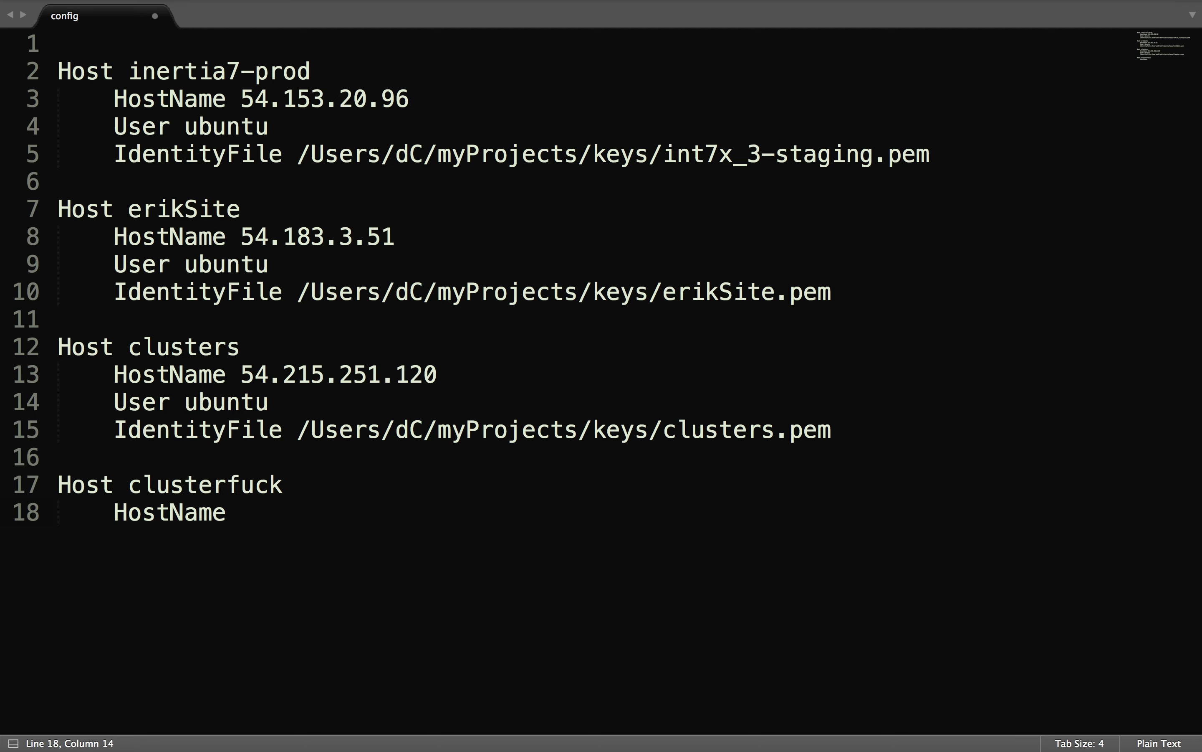
Switch to the EC2 console in Chrome, close the connection instructions and expand the selected instance's details pane.
{"action": "key", "text": "ctrl+Left"}
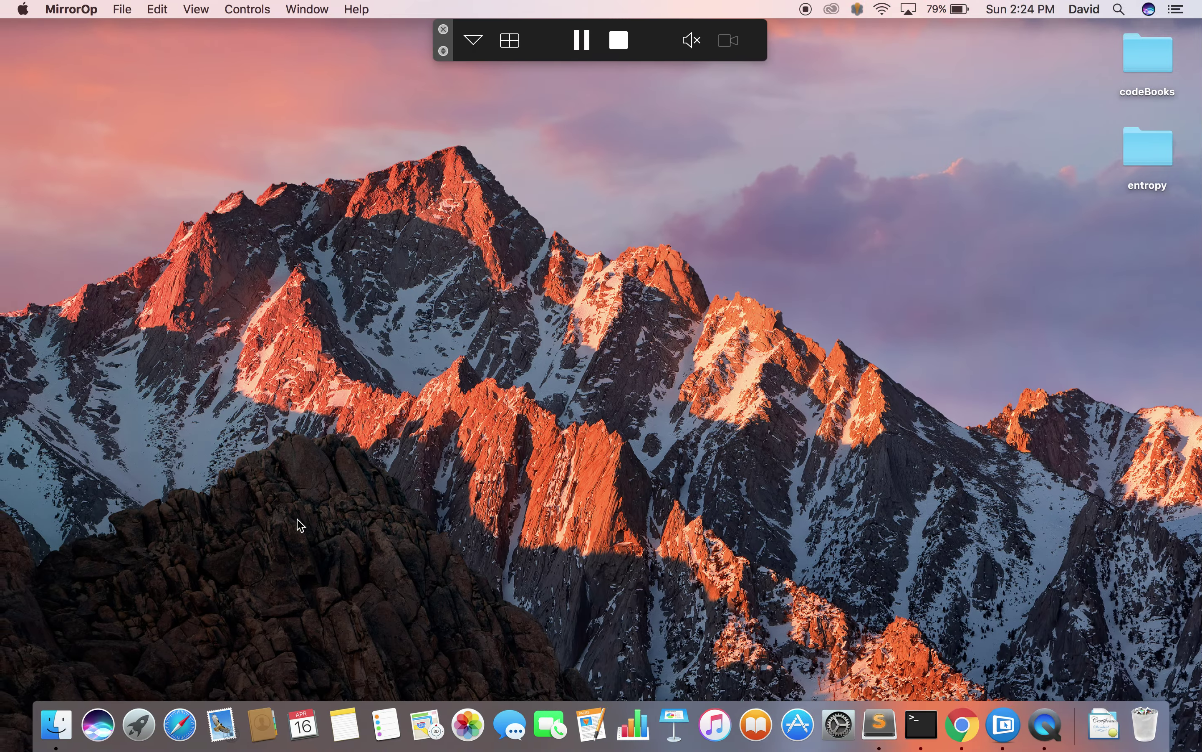
{"action": "key", "text": "ctrl+Right"}
{"action": "key", "text": "ctrl+Right"}
{"action": "key", "text": "ctrl+Right"}
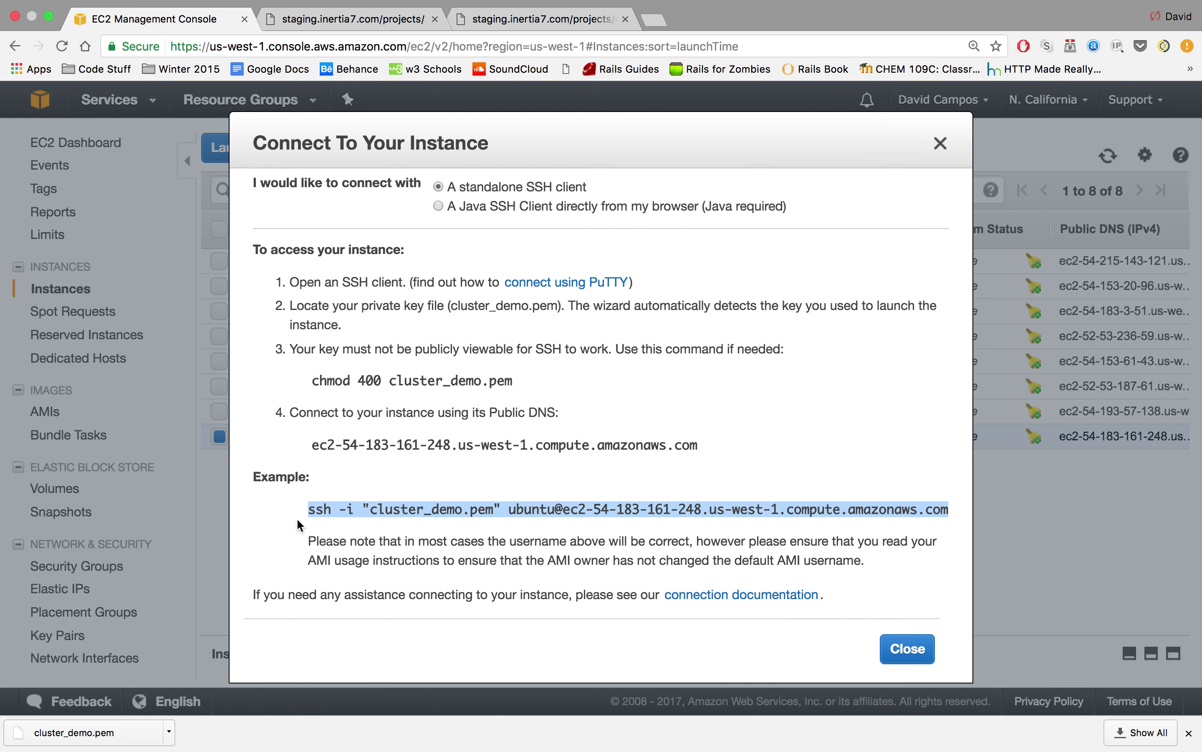
{"action": "key", "text": "Escape"}
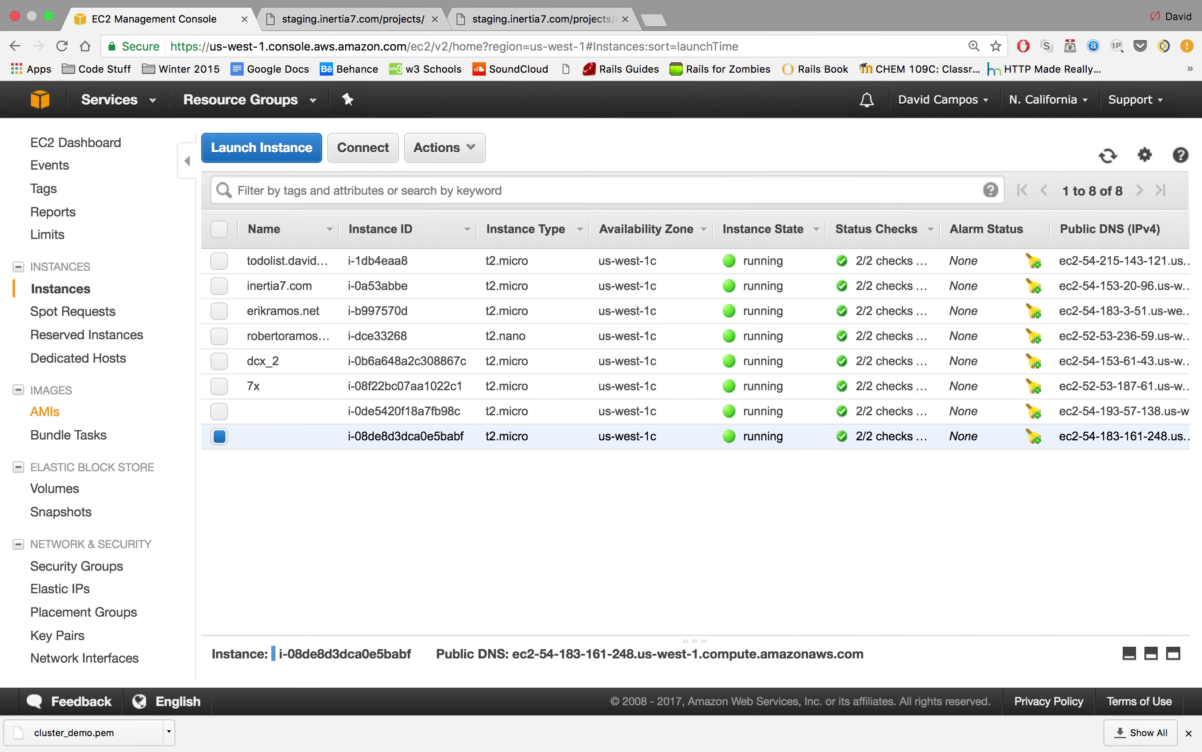
{"action": "left_click", "coordinate": [1152, 653]}
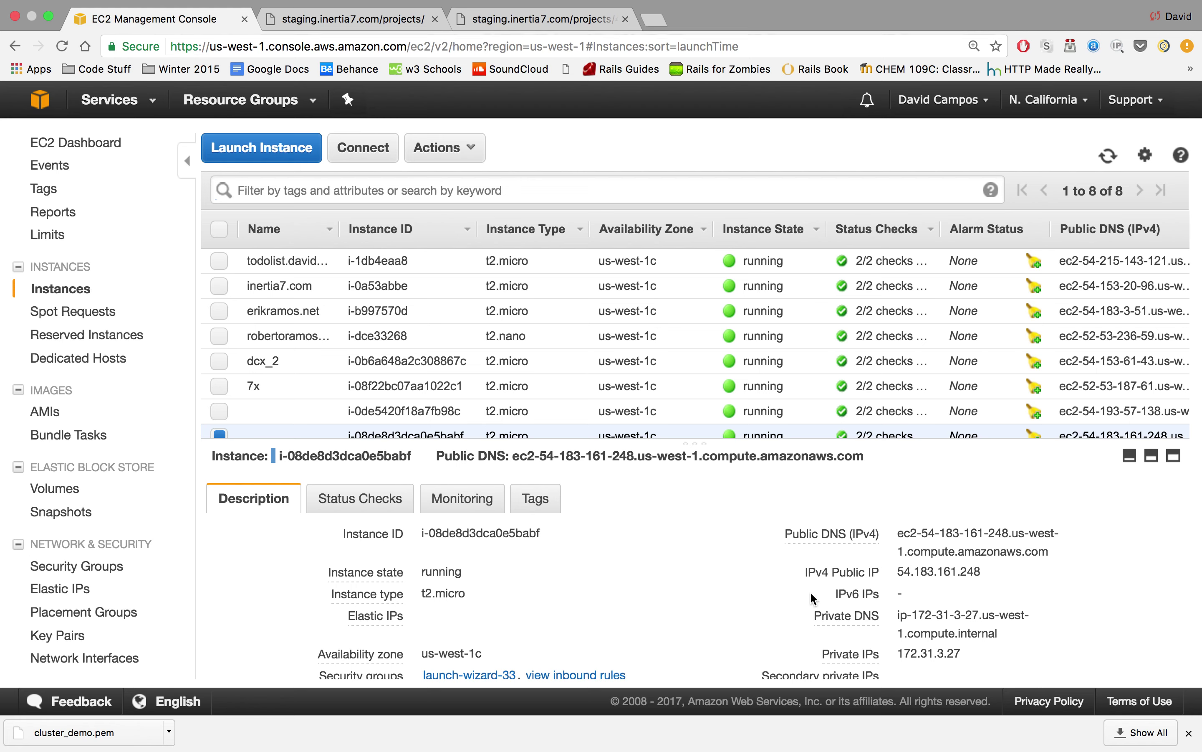
Copy the instance's IPv4 public IP and switch to Sublime Text to paste 54.183.161.248 as the clusterfuck entry's HostName.
{"action": "left_click_drag", "start_coordinate": [897, 572], "coordinate": [982, 571]}
{"action": "key", "text": "super+c"}
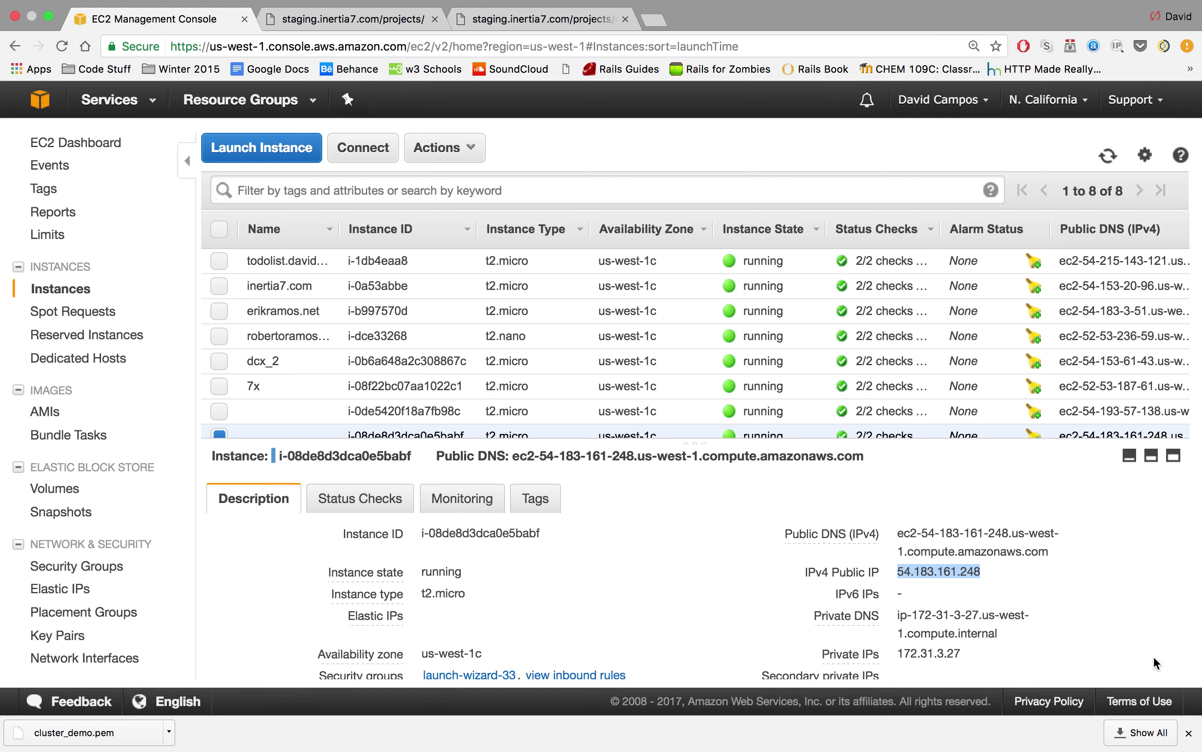
{"action": "key", "text": "ctrl+Left"}
{"action": "key", "text": "ctrl+Left"}
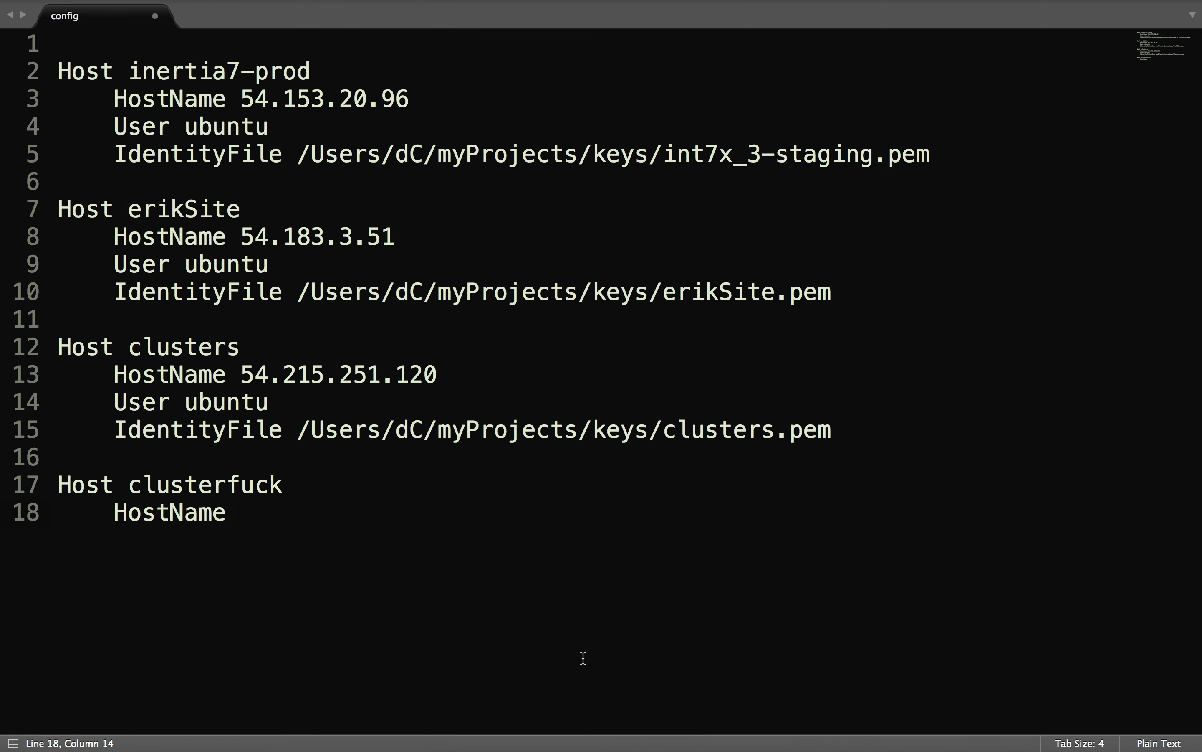
{"action": "key", "text": "super+v"}
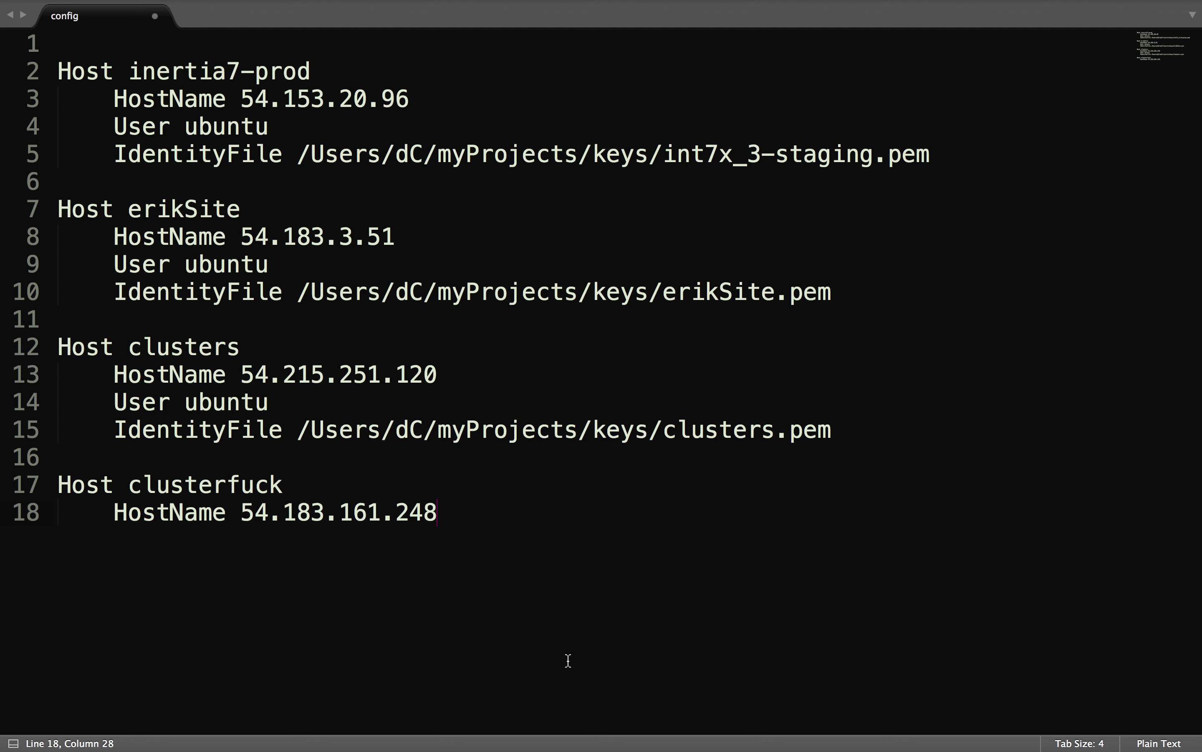
Add the line User ubuntu below the HostName of the clusterfuck entry, followed by a new line.
{"action": "key", "text": "Return"}
{"action": "type", "text": "User ubuntu"}
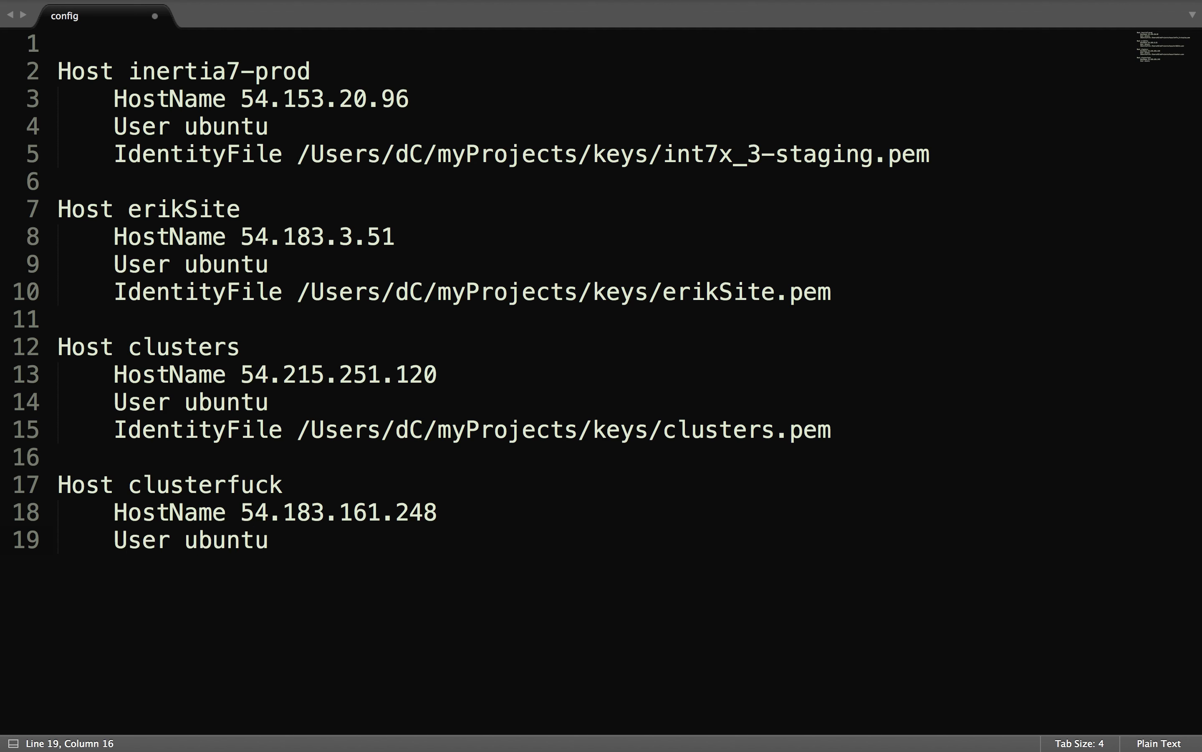
{"action": "key", "text": "Return"}
Switch to the terminal, list the .ssh folder's files, and return to the home directory to list its contents.
{"action": "key", "text": "super+Tab"}
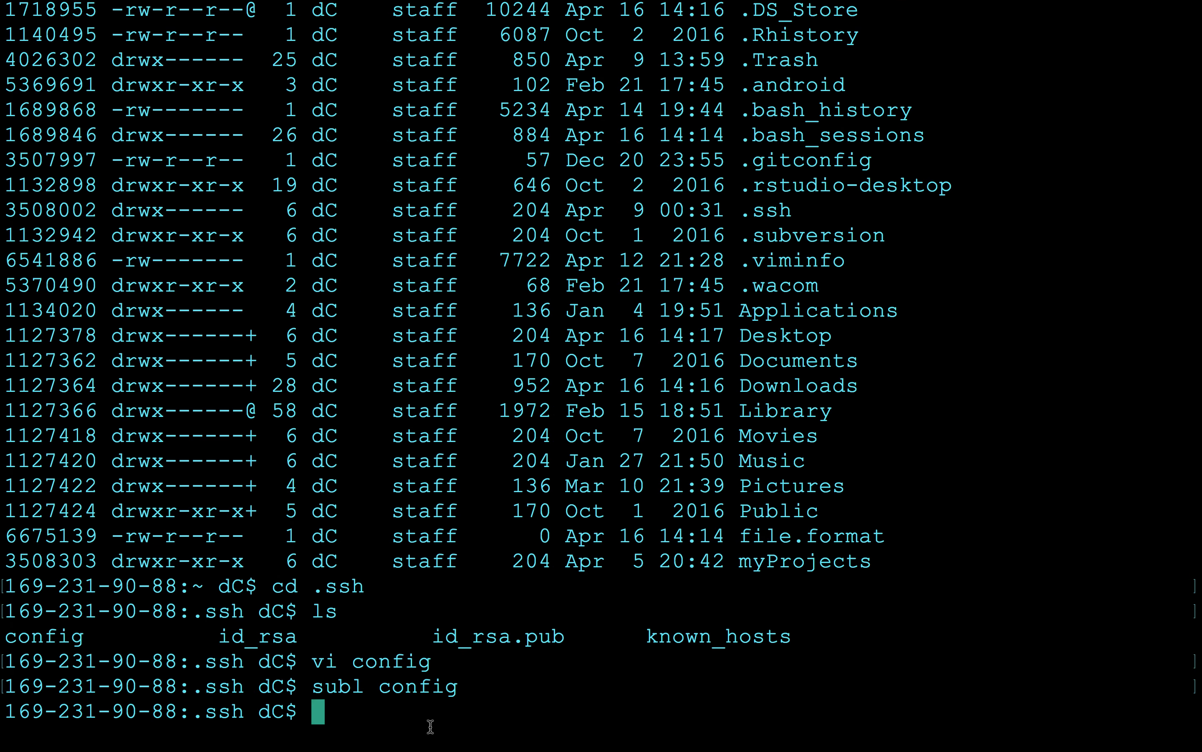
{"action": "type", "text": "ls"}
{"action": "key", "text": "Return"}
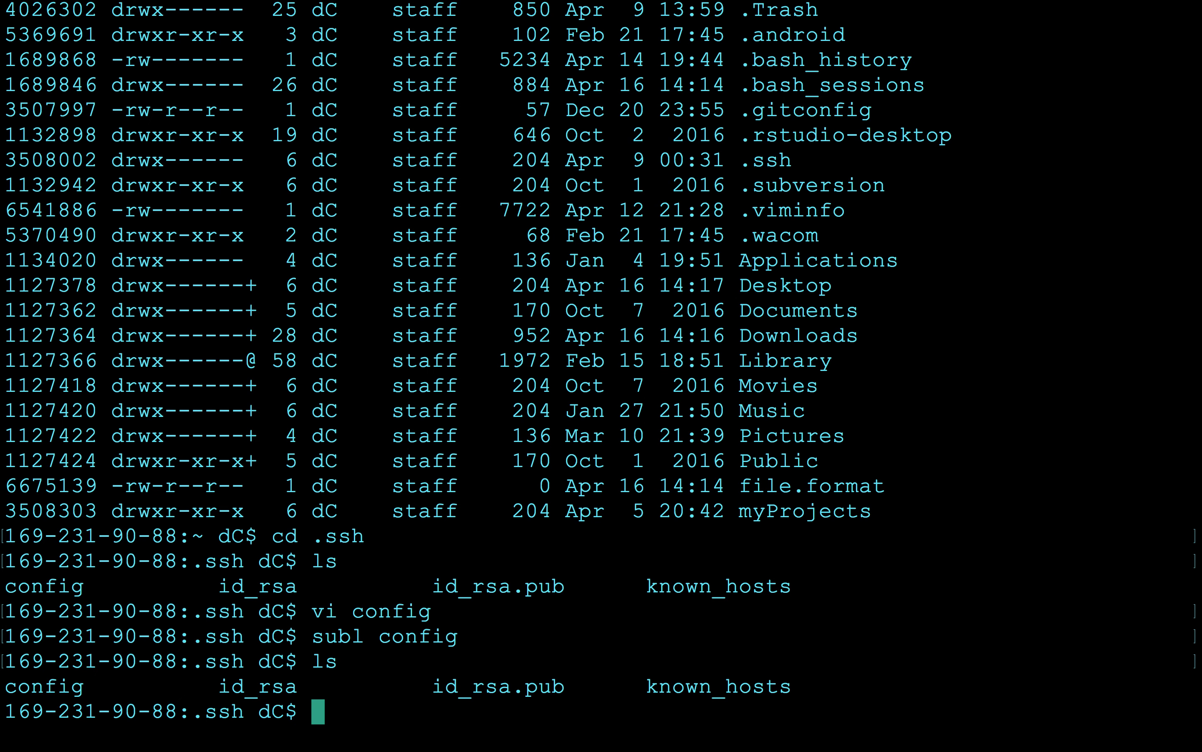
{"action": "type", "text": "cd ~"}
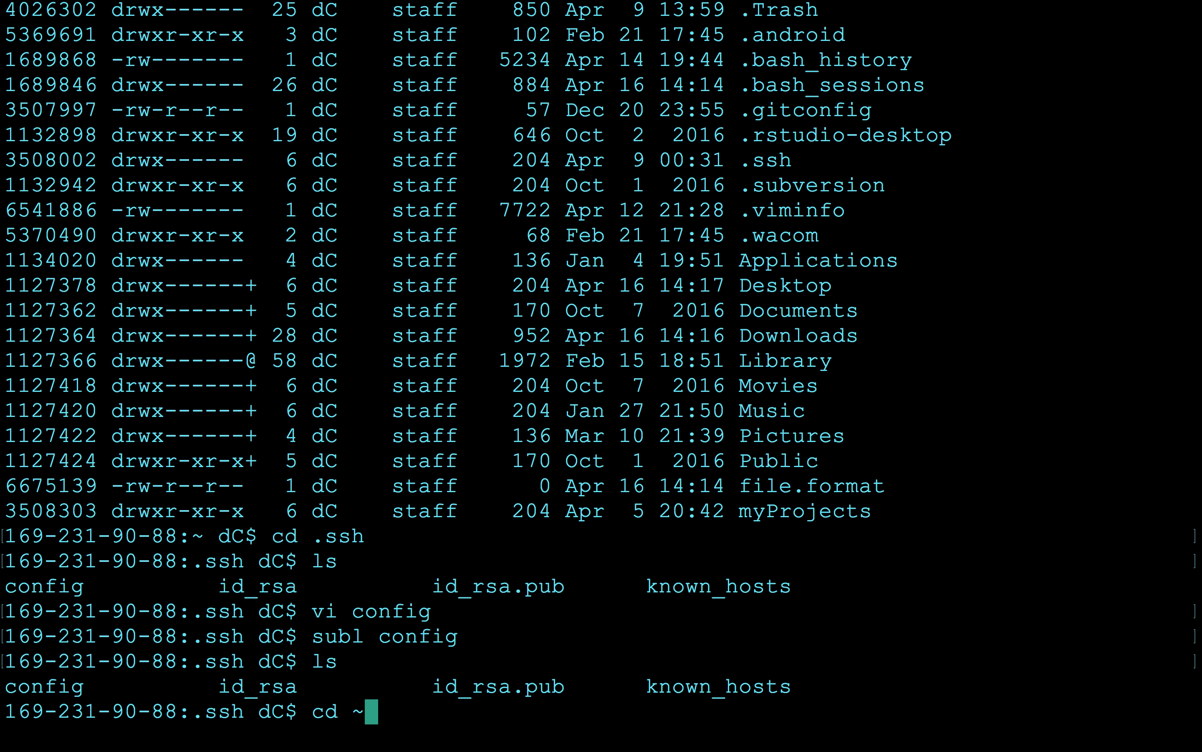
{"action": "key", "text": "Return"}
{"action": "type", "text": "ls"}
{"action": "key", "text": "Return"}
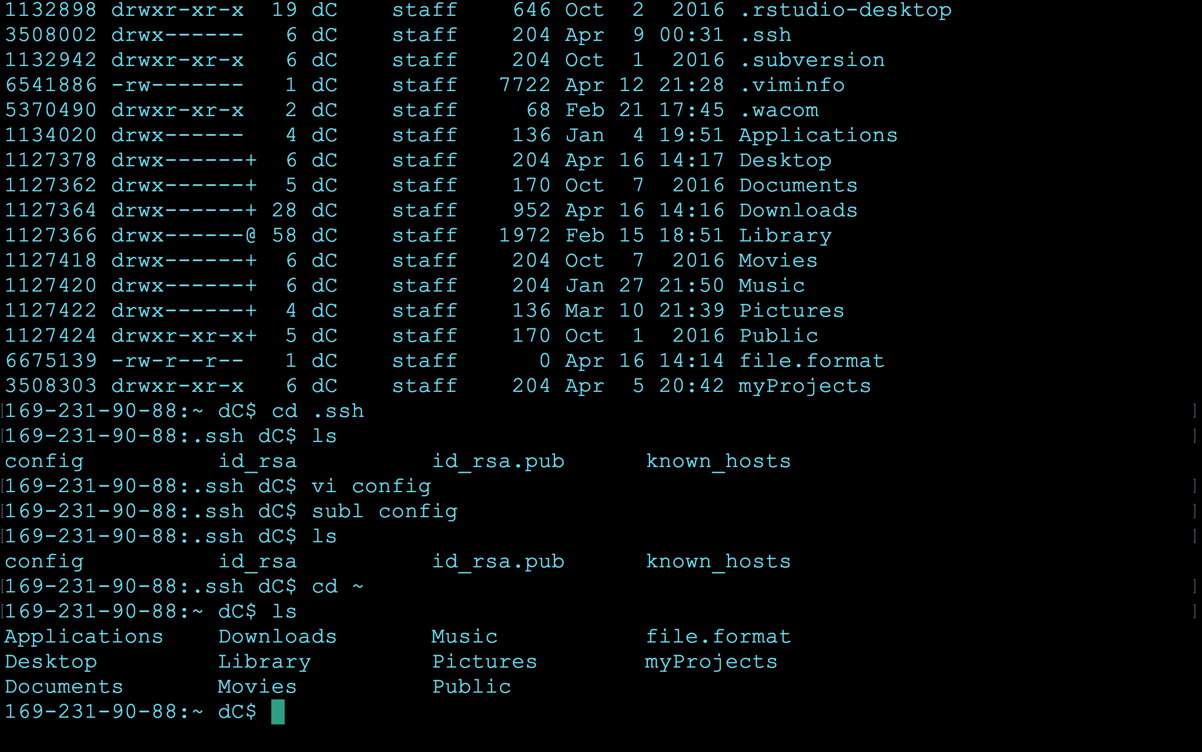
Change into the myProjects directory and list its contents.
{"action": "type", "text": "cd my"}
{"action": "key", "text": "Tab"}
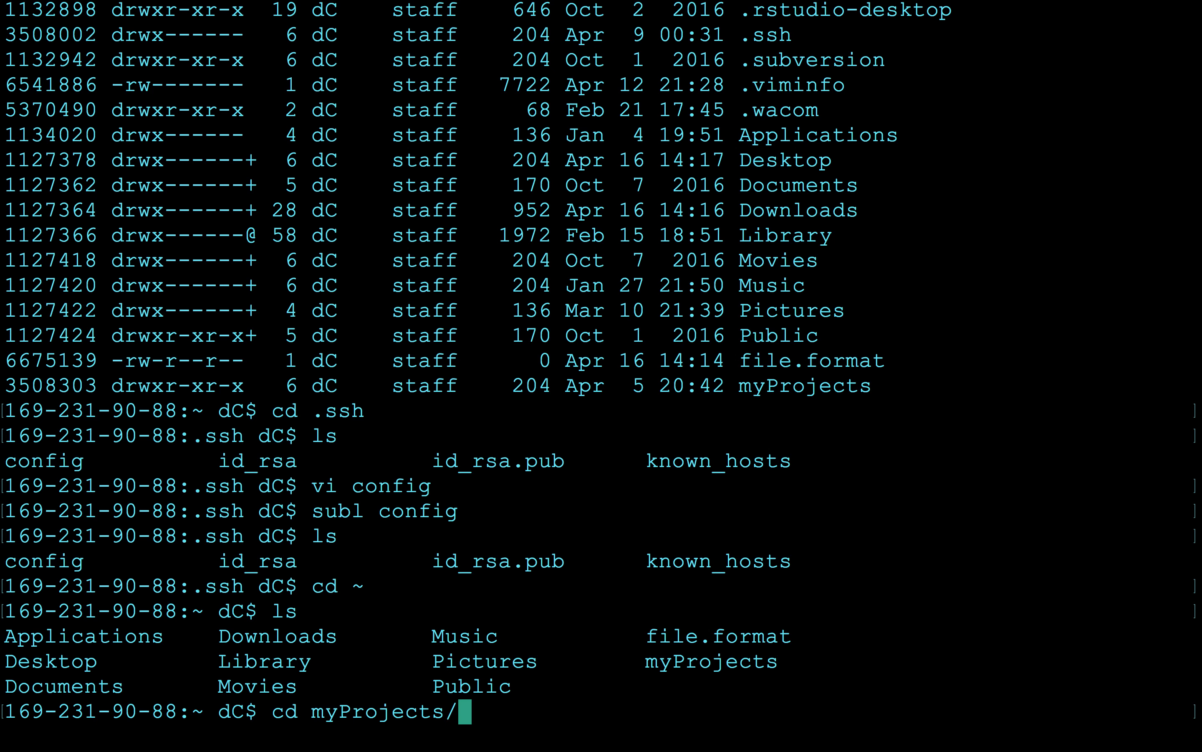
{"action": "key", "text": "Return"}
{"action": "type", "text": "cd"}
{"action": "key", "text": "BackSpace"}
{"action": "type", "text": "l"}
{"action": "key", "text": "BackSpace"}
{"action": "key", "text": "BackSpace"}
{"action": "type", "text": "ls"}
{"action": "key", "text": "Return"}
Change into the keys directory and list the key files stored there.
{"action": "type", "text": "d"}
{"action": "key", "text": "BackSpace"}
{"action": "type", "text": "cd k"}
{"action": "key", "text": "Tab"}
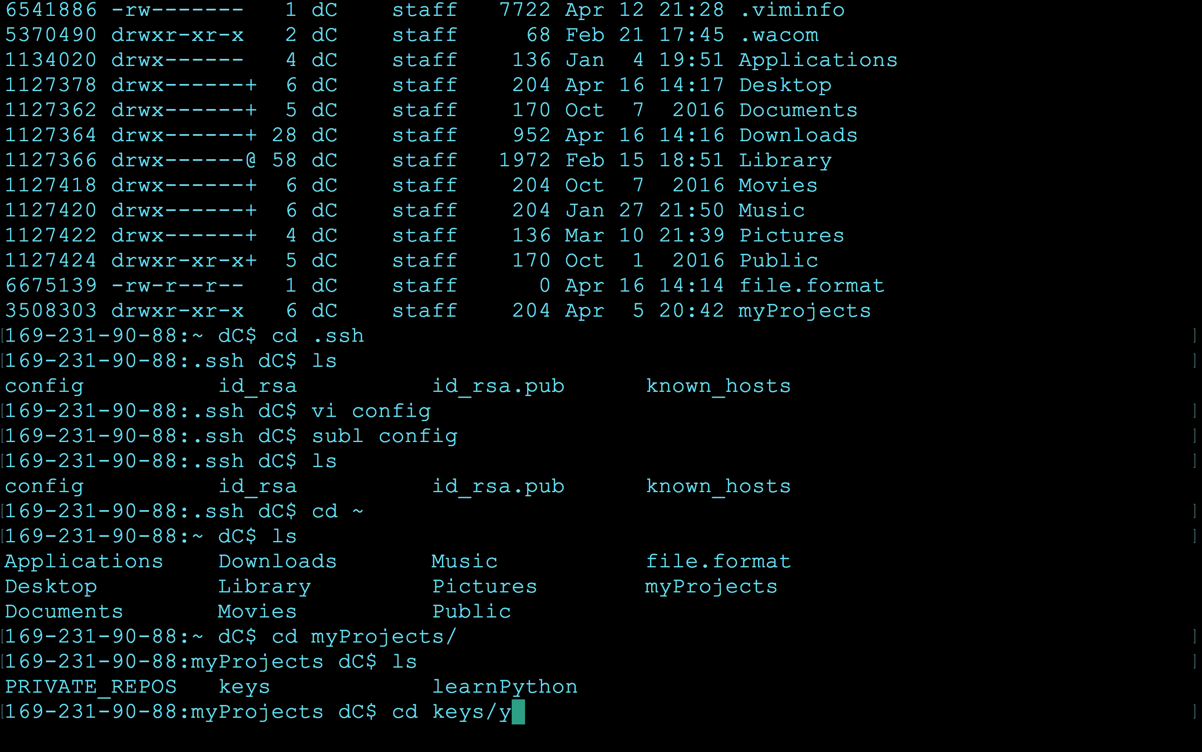
{"action": "key", "text": "Return"}
{"action": "type", "text": "ls"}
{"action": "key", "text": "Return"}
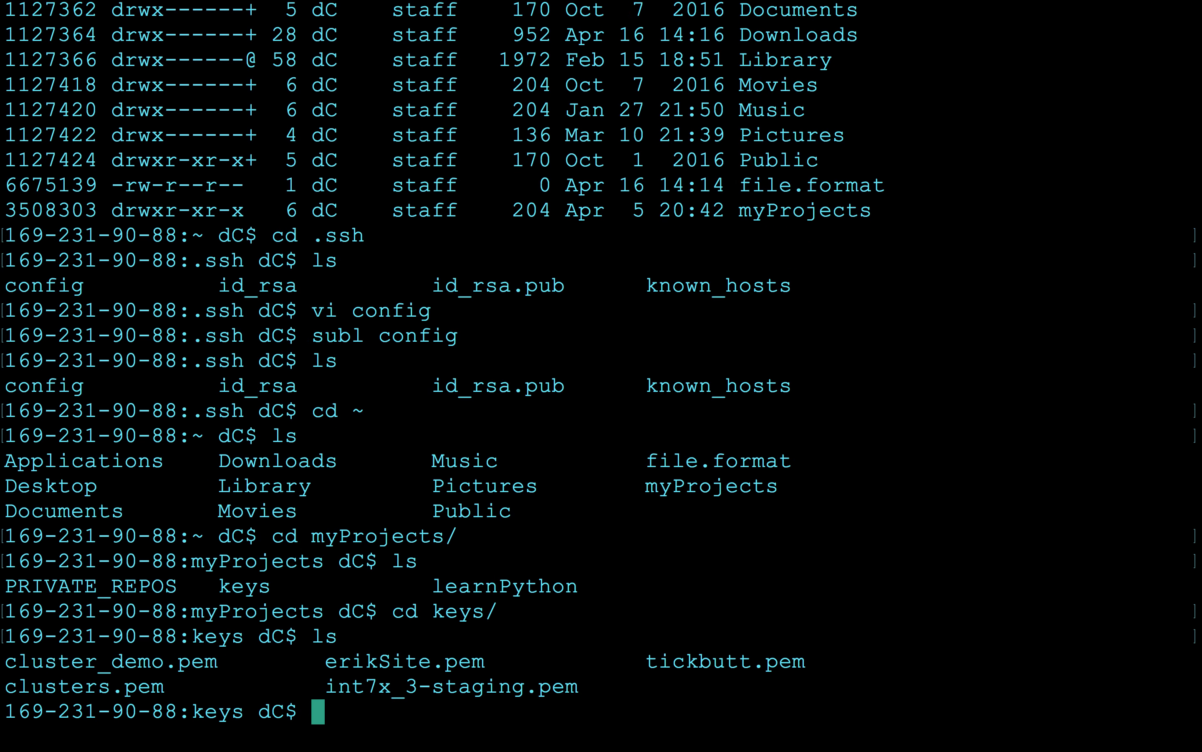
Print the working directory of the keys folder with pwd and copy the full path.
{"action": "left_click_drag", "start_coordinate": [18, 666], "coordinate": [170, 663]}
{"action": "left_click", "coordinate": [172, 663]}
{"action": "type", "text": "pwd"}
{"action": "key", "text": "Return"}
{"action": "mouse_move", "coordinate": [7, 718]}
{"action": "left_click_drag", "start_coordinate": [6, 687], "coordinate": [337, 689]}
{"action": "key", "text": "super+c"}
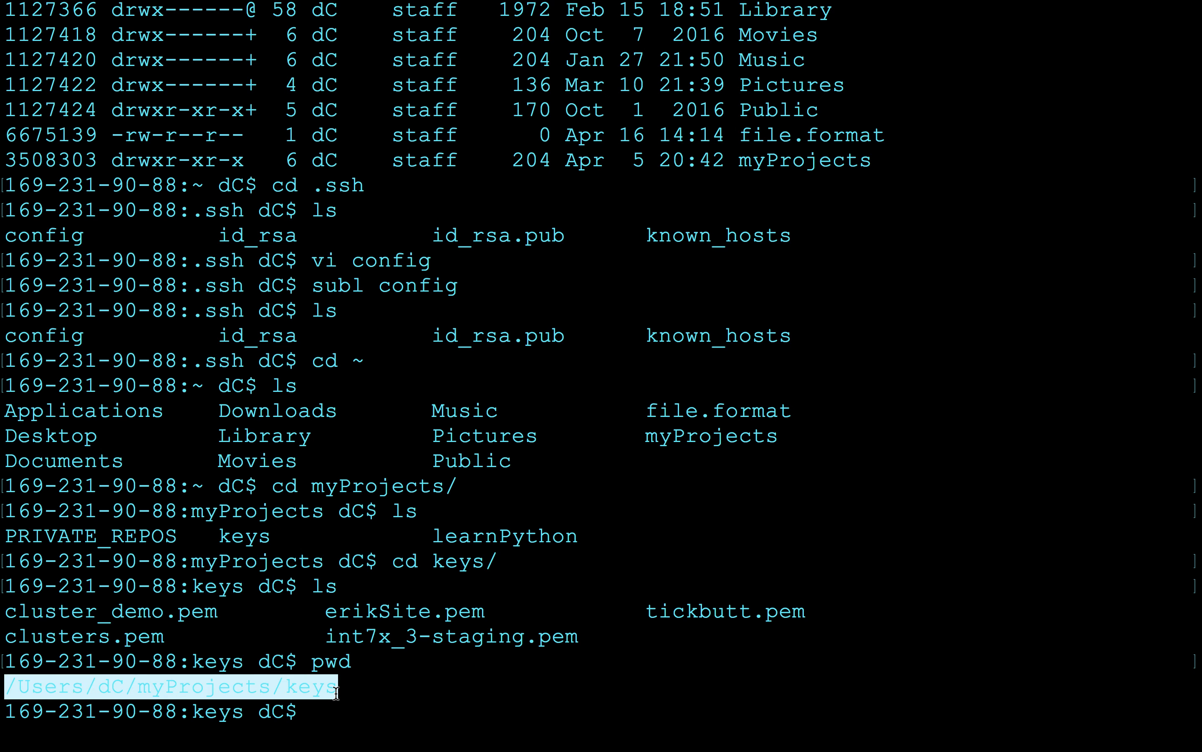
In Sublime Text, add an IdentityFile line with the path /Users/dC/myProjects/keys/ below the User line of the clusterfuck entry.
{"action": "key", "text": "ctrl+Left"}
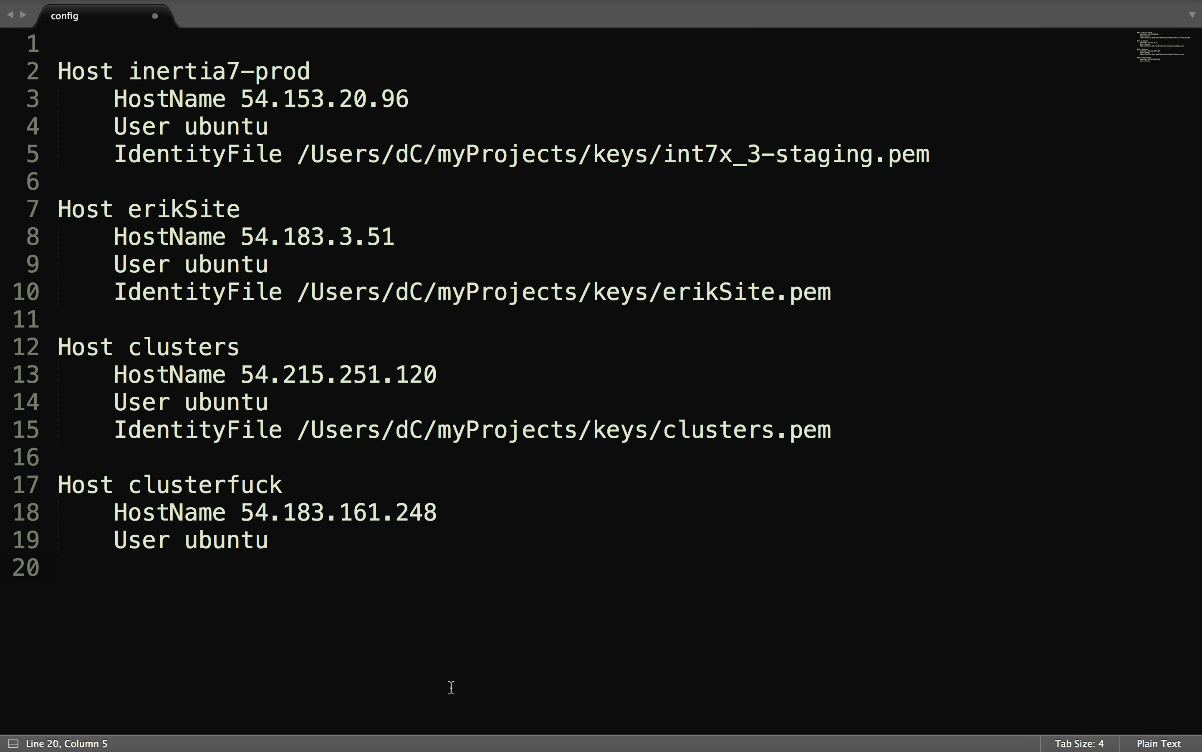
{"action": "left_click", "coordinate": [335, 551]}
{"action": "key", "text": "Return"}
{"action": "type", "text": "Identify"}
{"action": "key", "text": "BackSpace"}
{"action": "key", "text": "BackSpace"}
{"action": "key", "text": "BackSpace"}
{"action": "type", "text": "ityFile"}
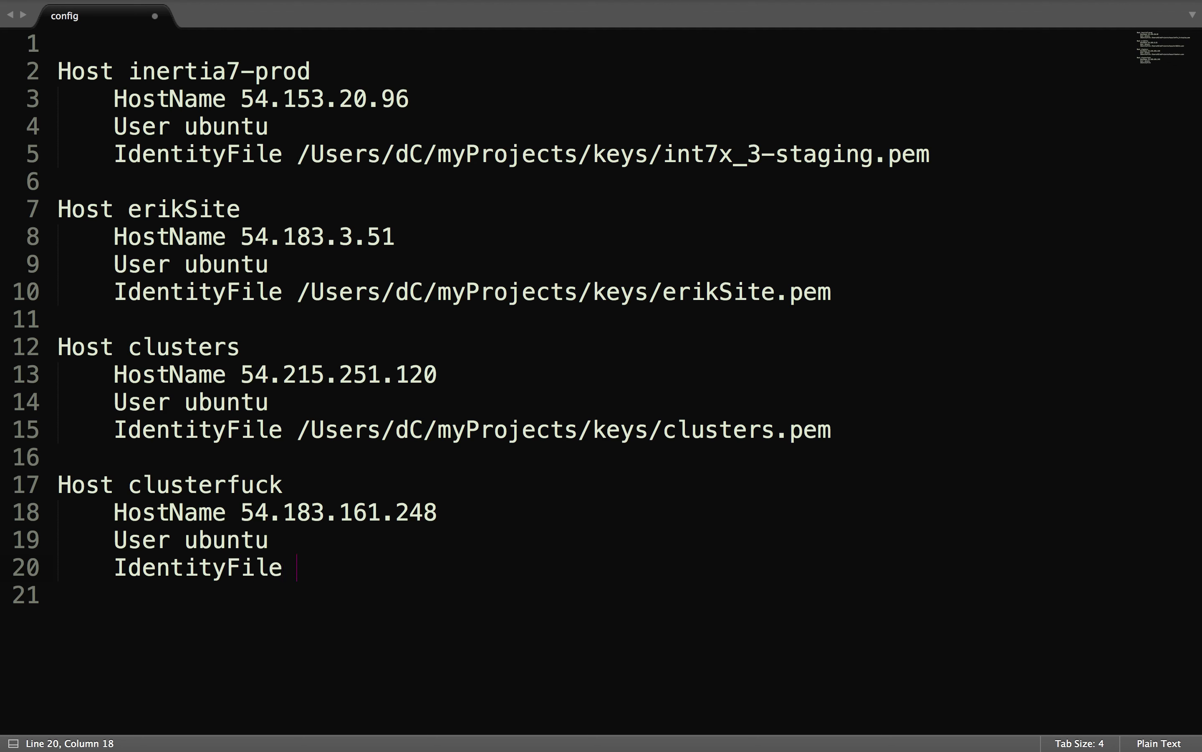
{"action": "key", "text": "super+v"}
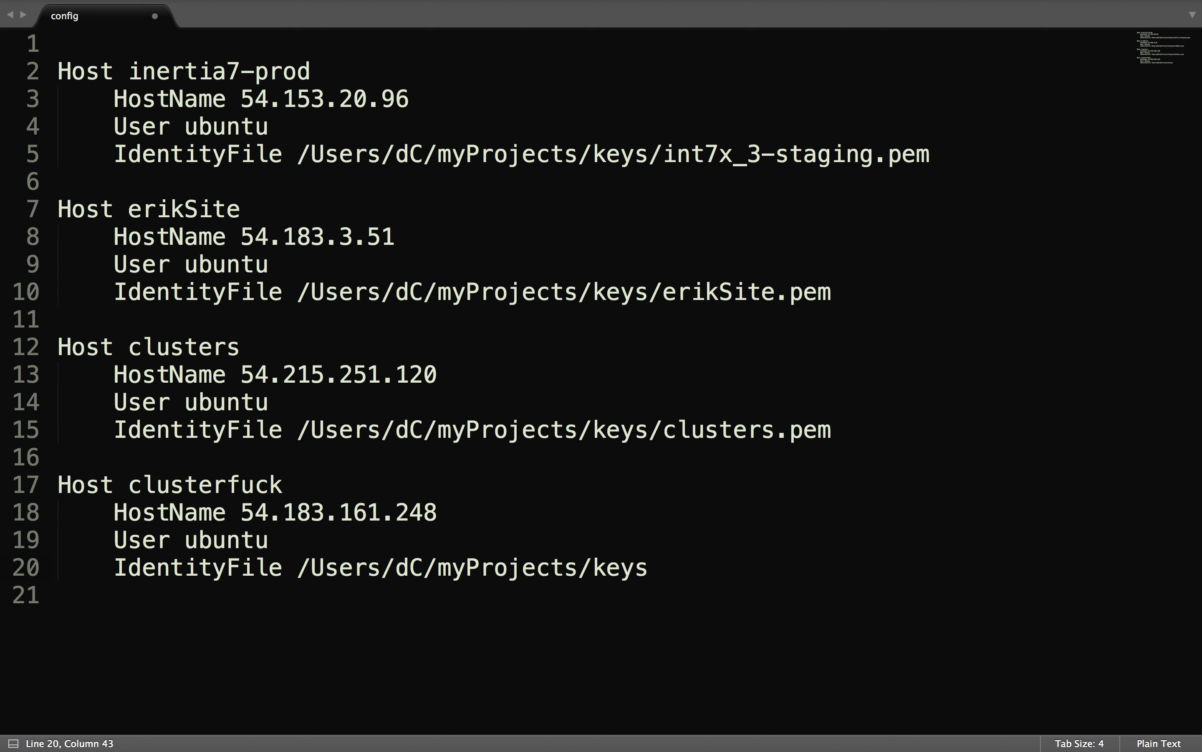
{"action": "type", "text": "/"}
Copy the file name cluster_demo.pem from the terminal listing and append it to the clusterfuck entry's IdentityFile path.
{"action": "key", "text": "ctrl+Right"}
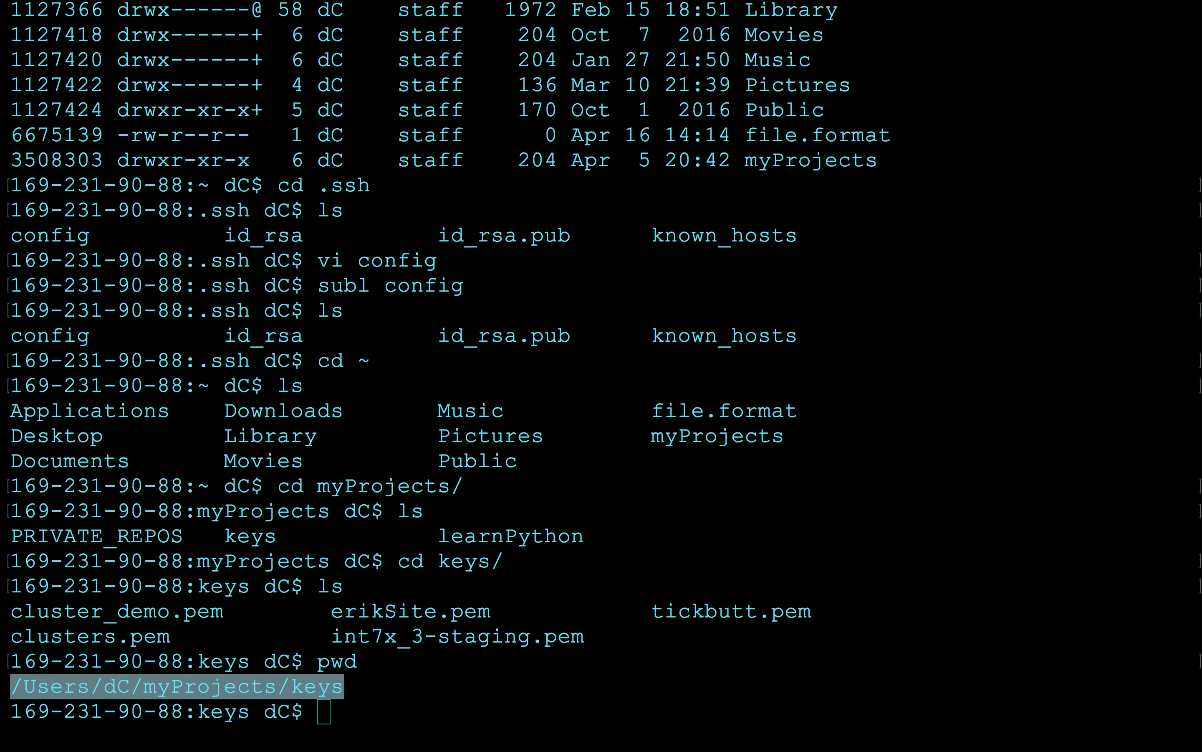
{"action": "left_click_drag", "start_coordinate": [6, 613], "coordinate": [218, 613]}
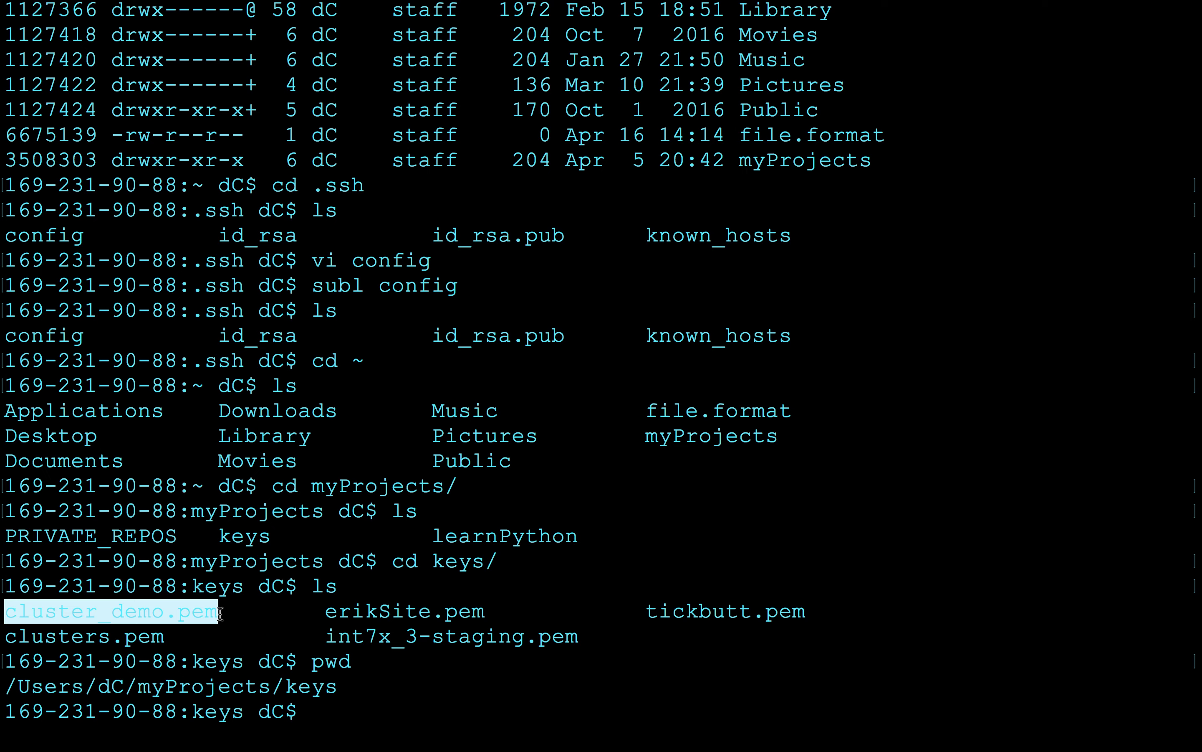
{"action": "key", "text": "super+c"}
{"action": "key", "text": "ctrl+Left"}
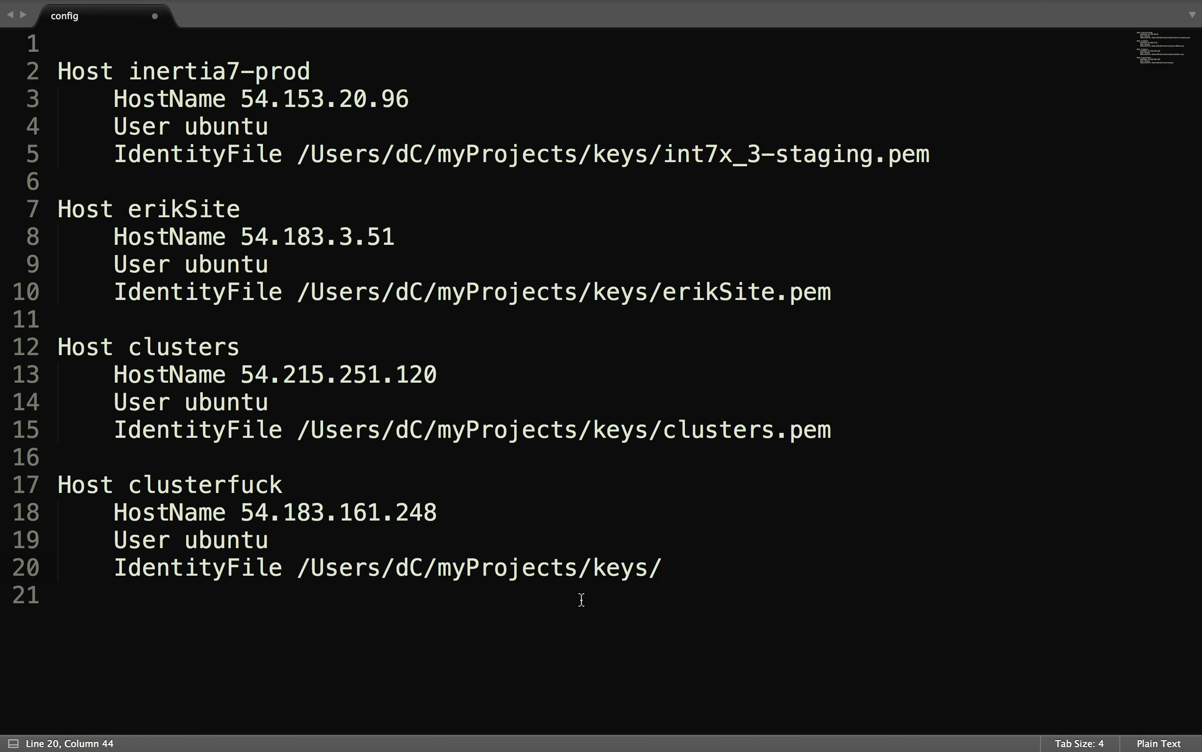
{"action": "key", "text": "super+v"}
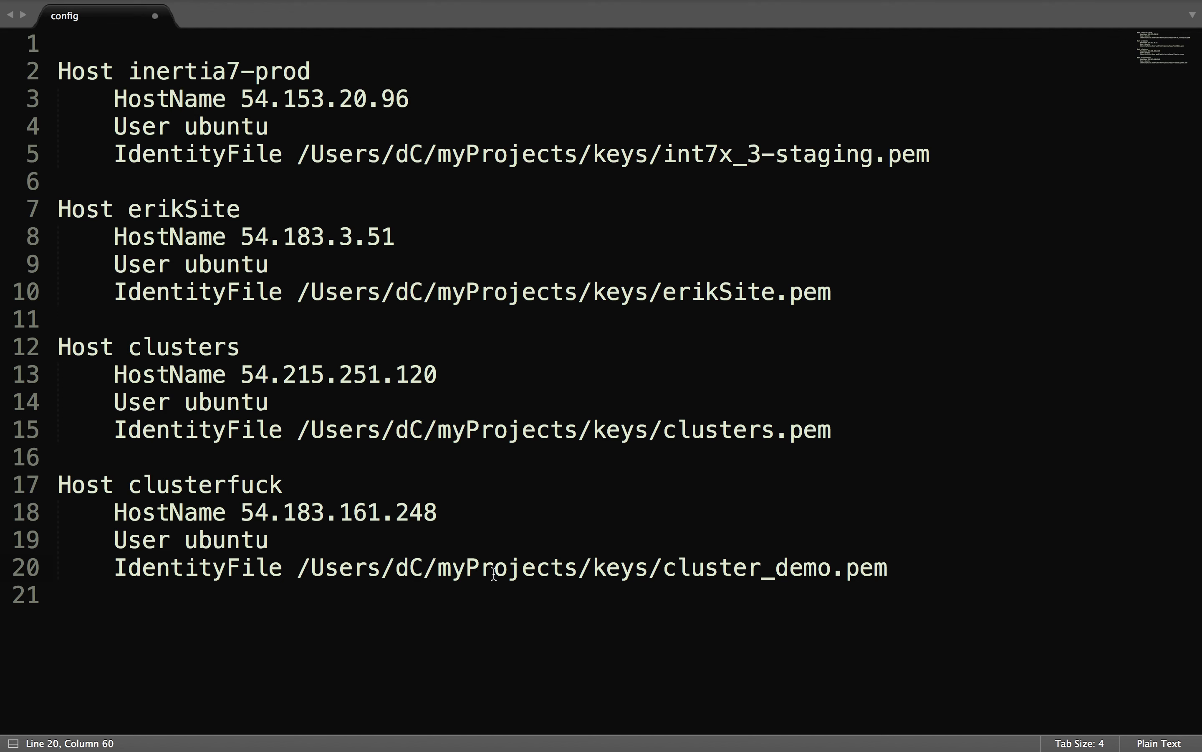
Compare the new IdentityFile path with the pwd output in the terminal, including the slash before the key's file name.
{"action": "double_click", "coordinate": [295, 561]}
{"action": "left_click_drag", "start_coordinate": [295, 561], "coordinate": [747, 558]}
{"action": "left_click", "coordinate": [750, 557]}
{"action": "key", "text": "ctrl+Right"}
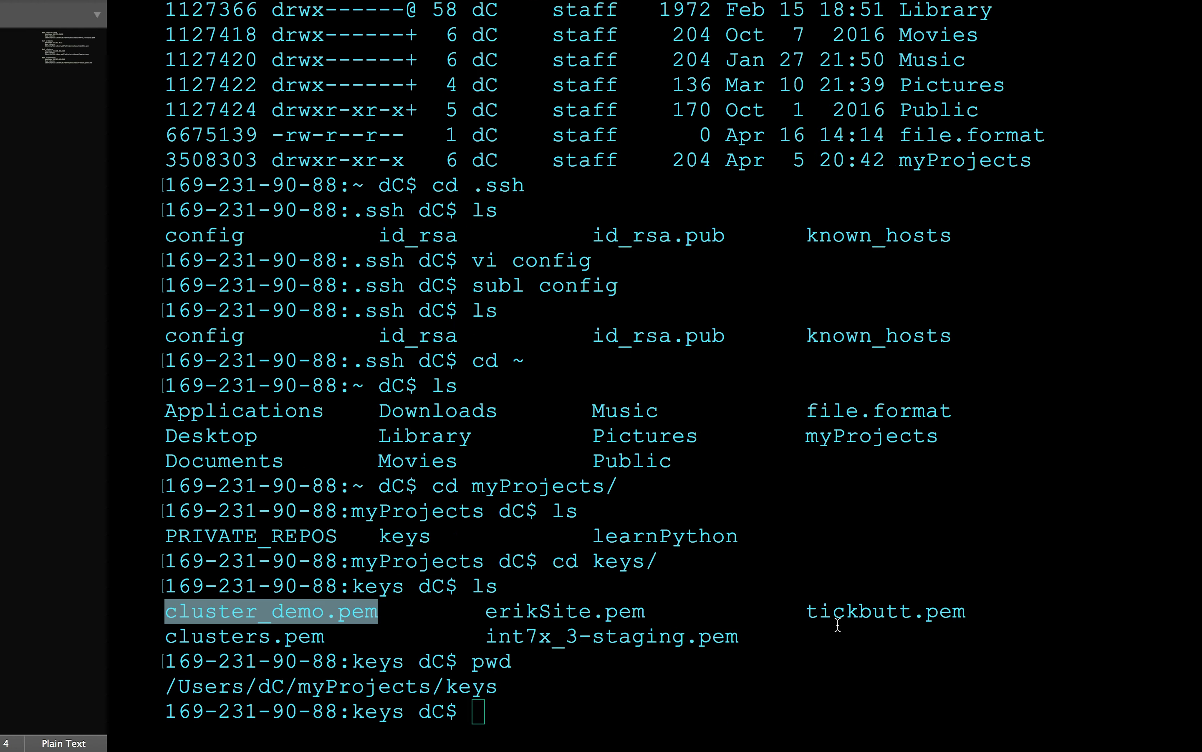
{"action": "left_click", "coordinate": [502, 719]}
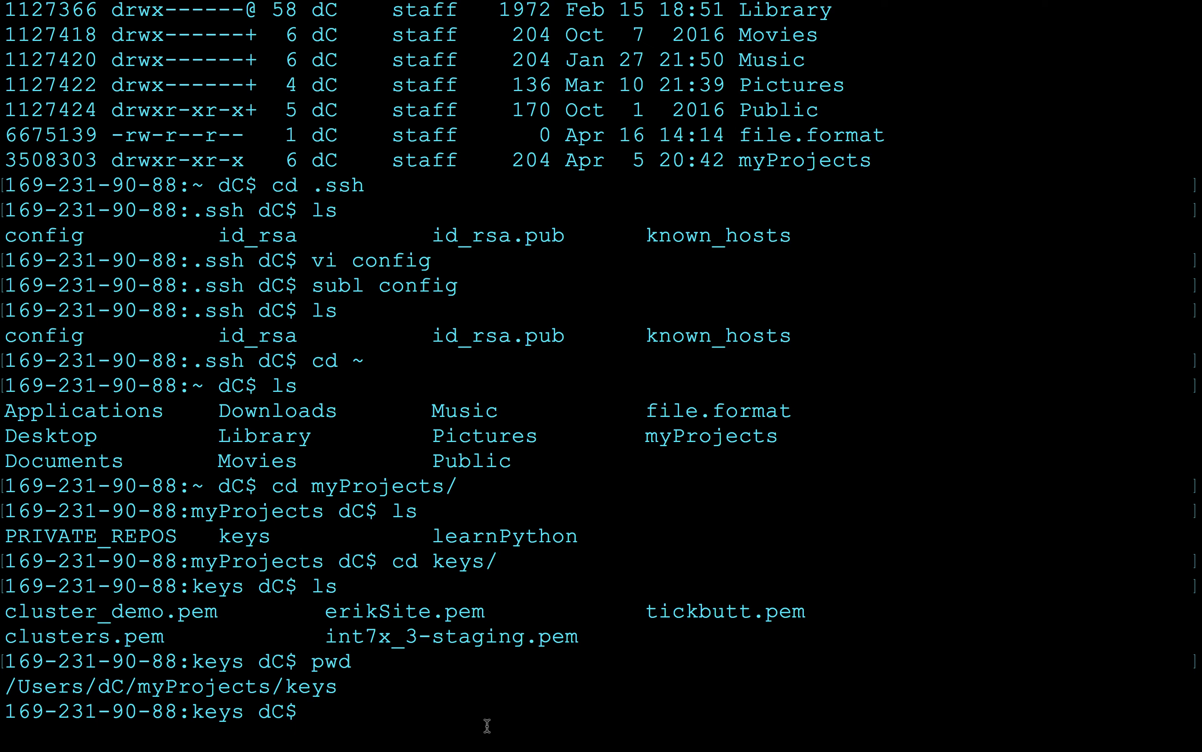
{"action": "type", "text": "pwd"}
{"action": "key", "text": "Return"}
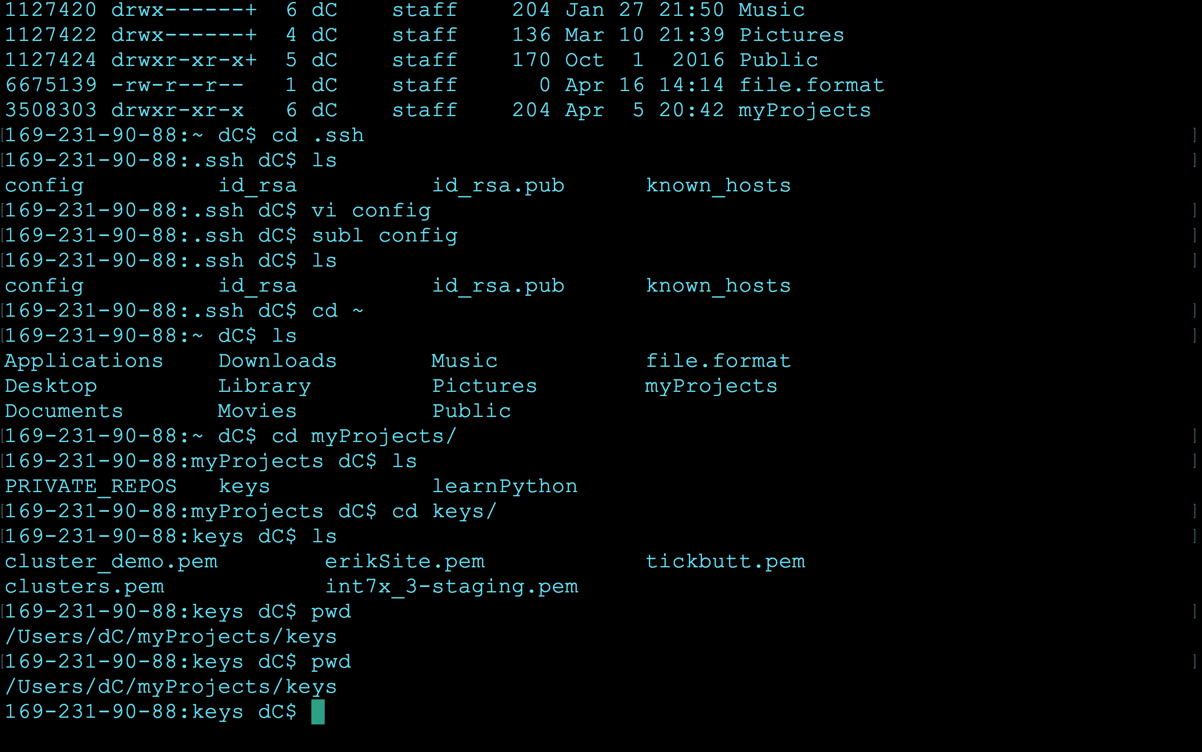
{"action": "left_click_drag", "start_coordinate": [6, 685], "coordinate": [329, 696]}
{"action": "left_click", "coordinate": [338, 679]}
{"action": "key", "text": "super+Tab"}
{"action": "left_click_drag", "start_coordinate": [650, 568], "coordinate": [663, 568]}
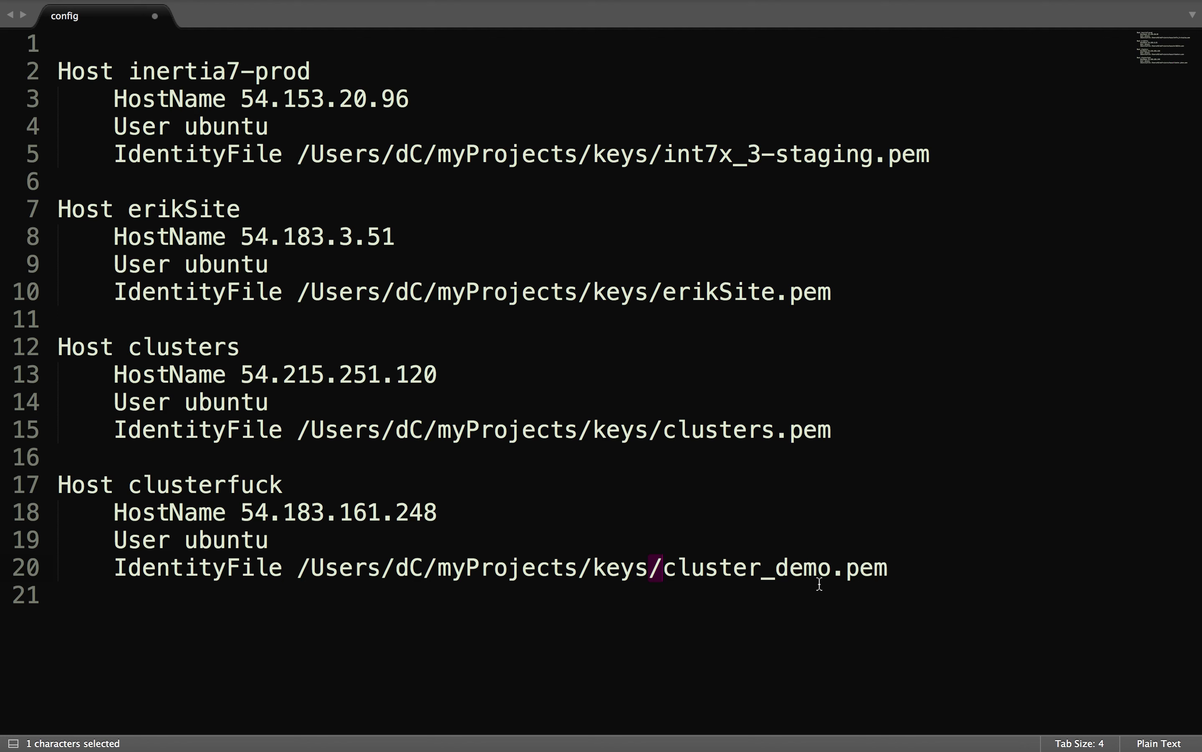
Save the SSH config file and switch to the terminal to list the keys folder again.
{"action": "key", "text": "super+s"}
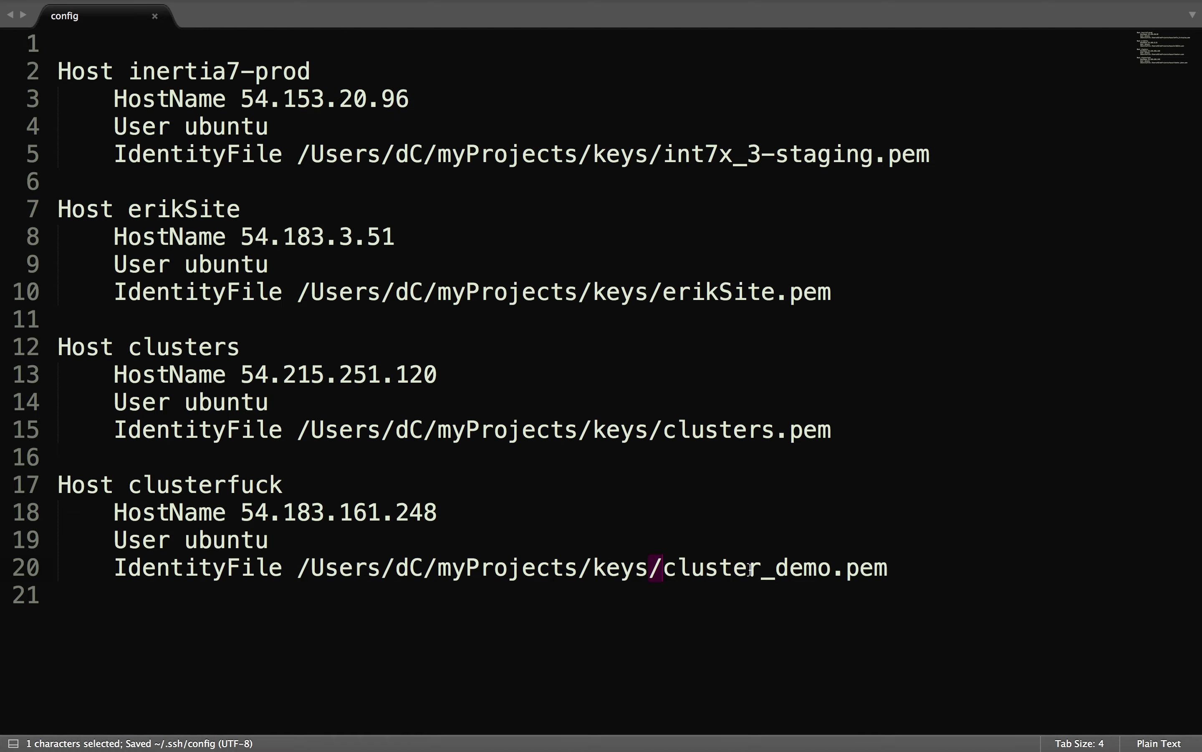
{"action": "key", "text": "ctrl+Left"}
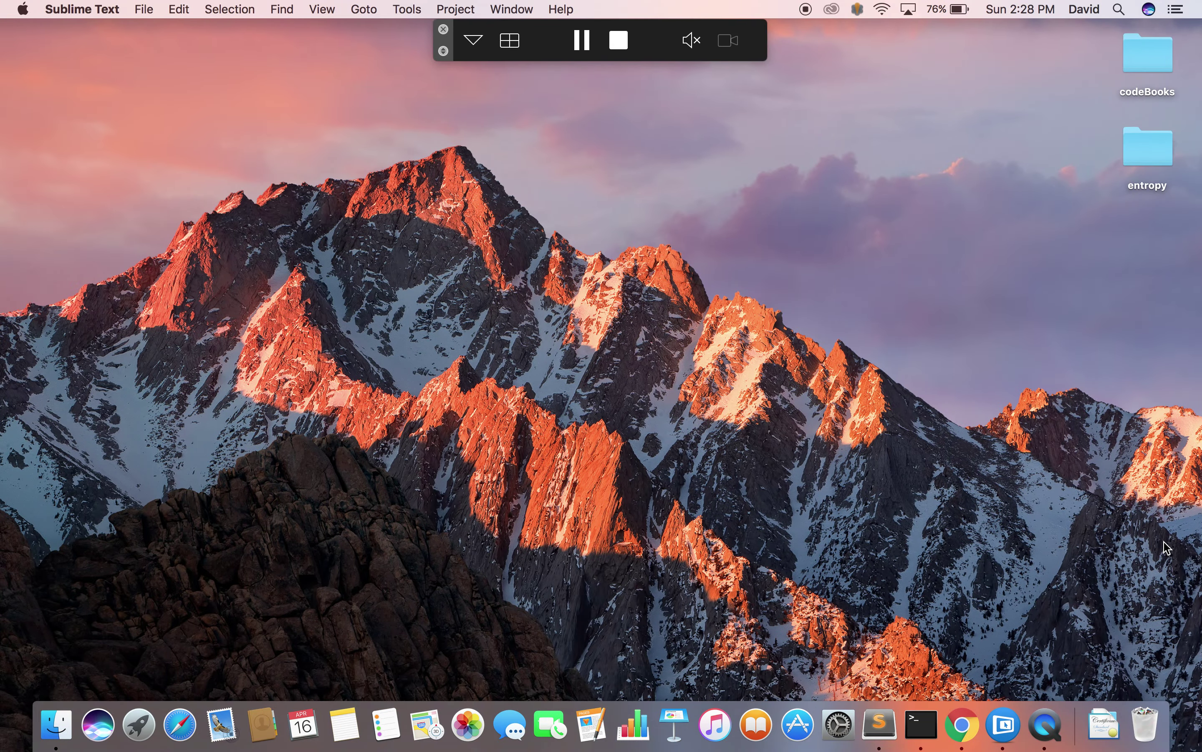
{"action": "key", "text": "ctrl+Right"}
{"action": "type", "text": "ls"}
{"action": "key", "text": "Return"}
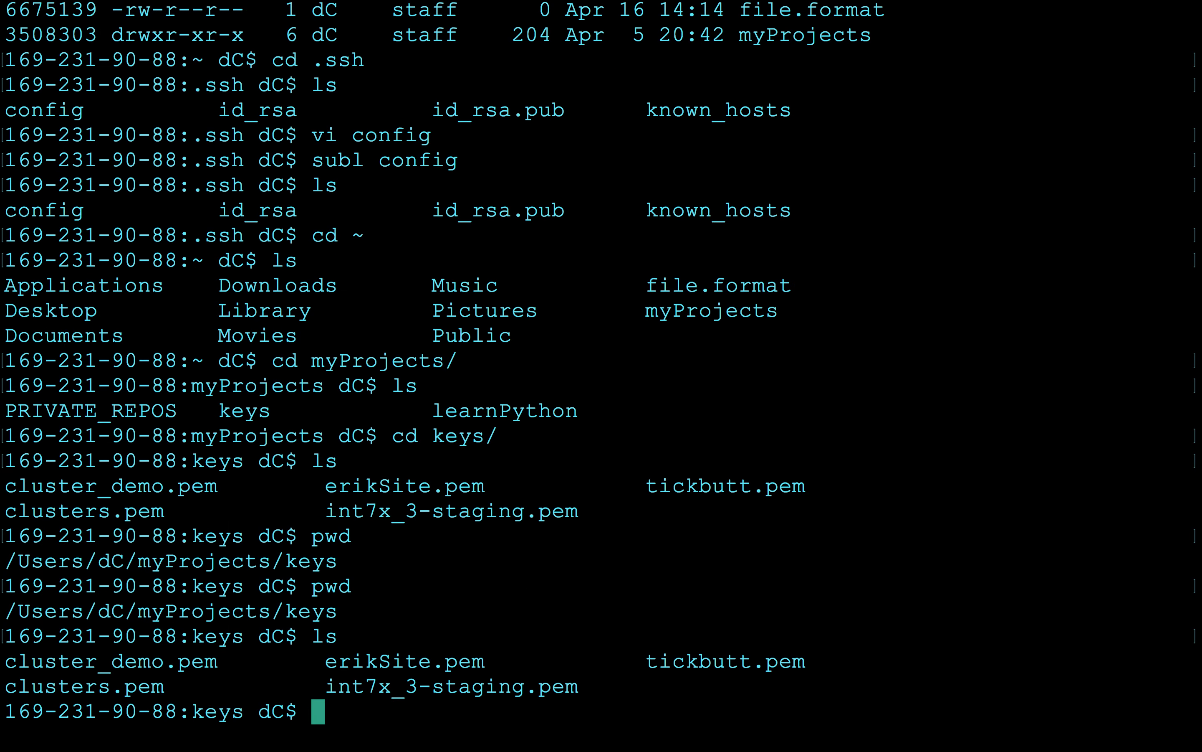
Return to the home directory and connect with ssh clusterfuck, accepting the host's authenticity with yes.
{"action": "type", "text": "cd ~"}
{"action": "key", "text": "Return"}
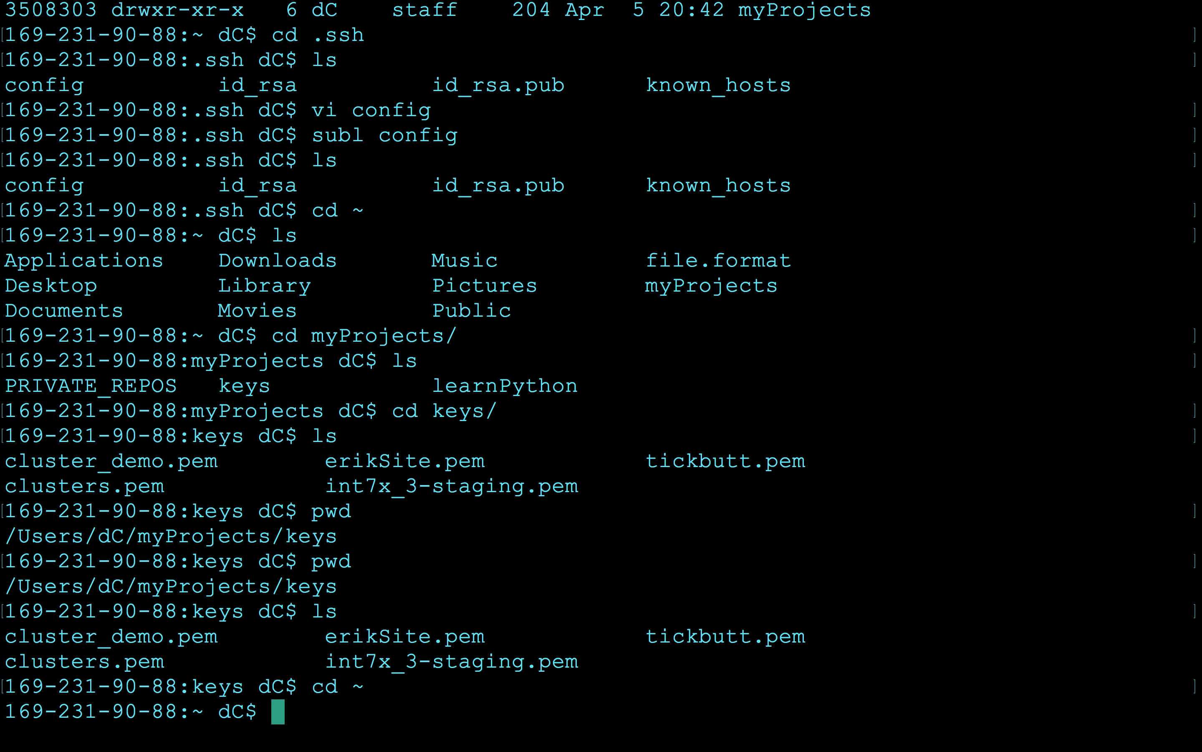
{"action": "type", "text": "ssh"}
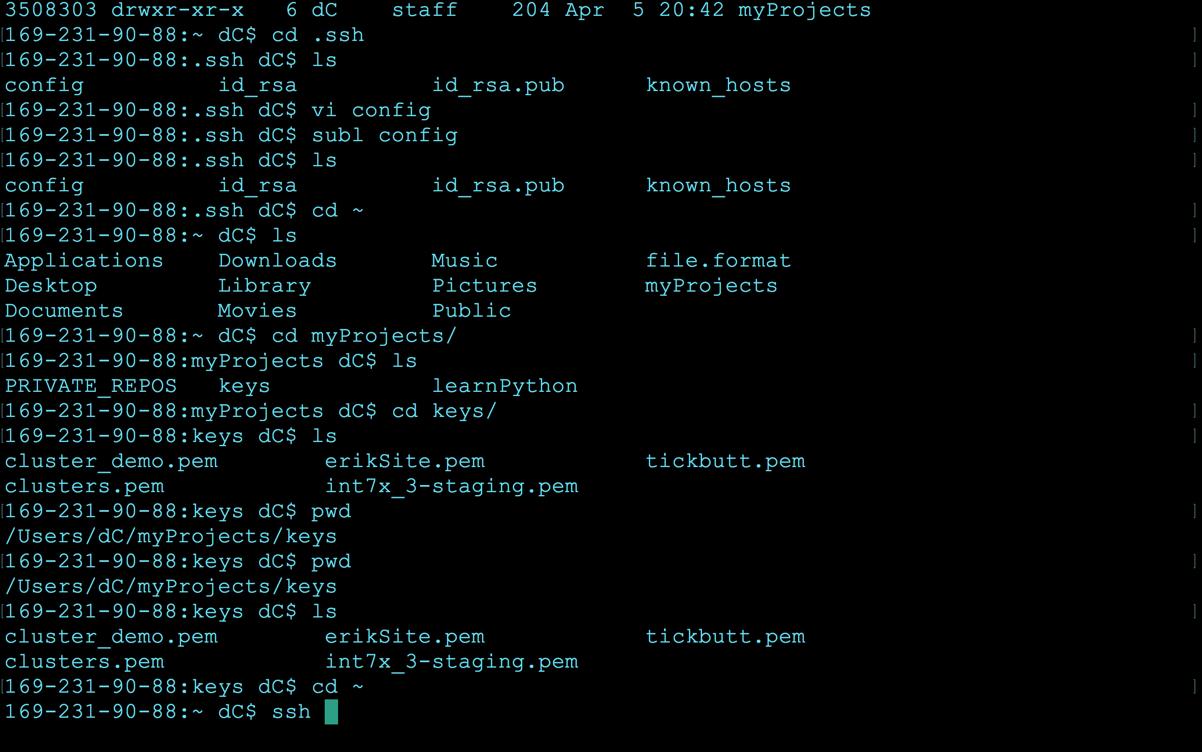
{"action": "key", "text": "super+plus"}
{"action": "type", "text": "clusterfuck"}
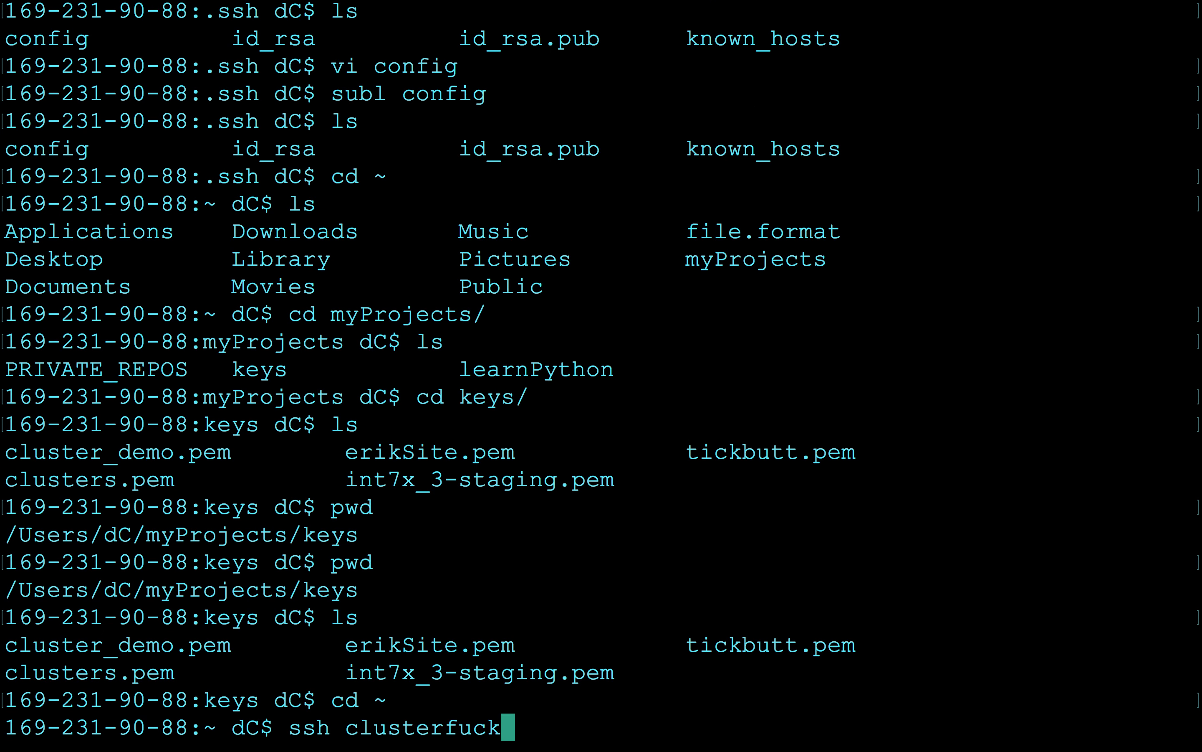
{"action": "key", "text": "Return"}
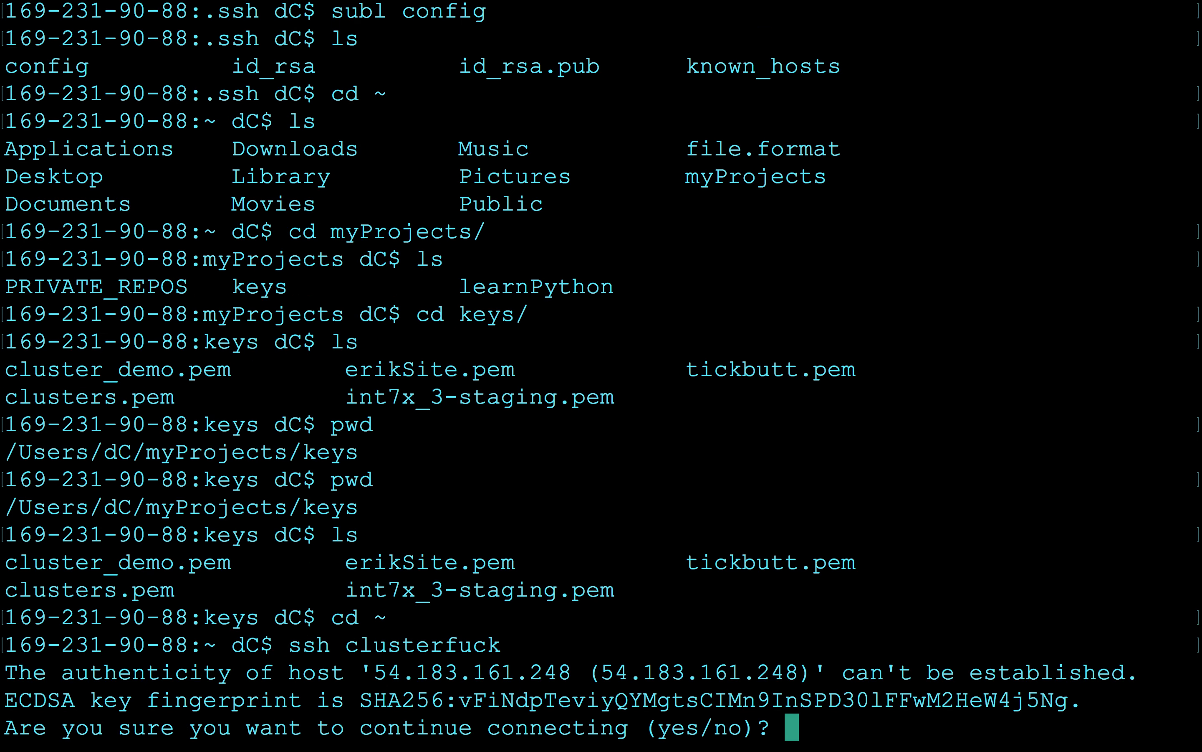
{"action": "type", "text": "yes"}
{"action": "key", "text": "Return"}
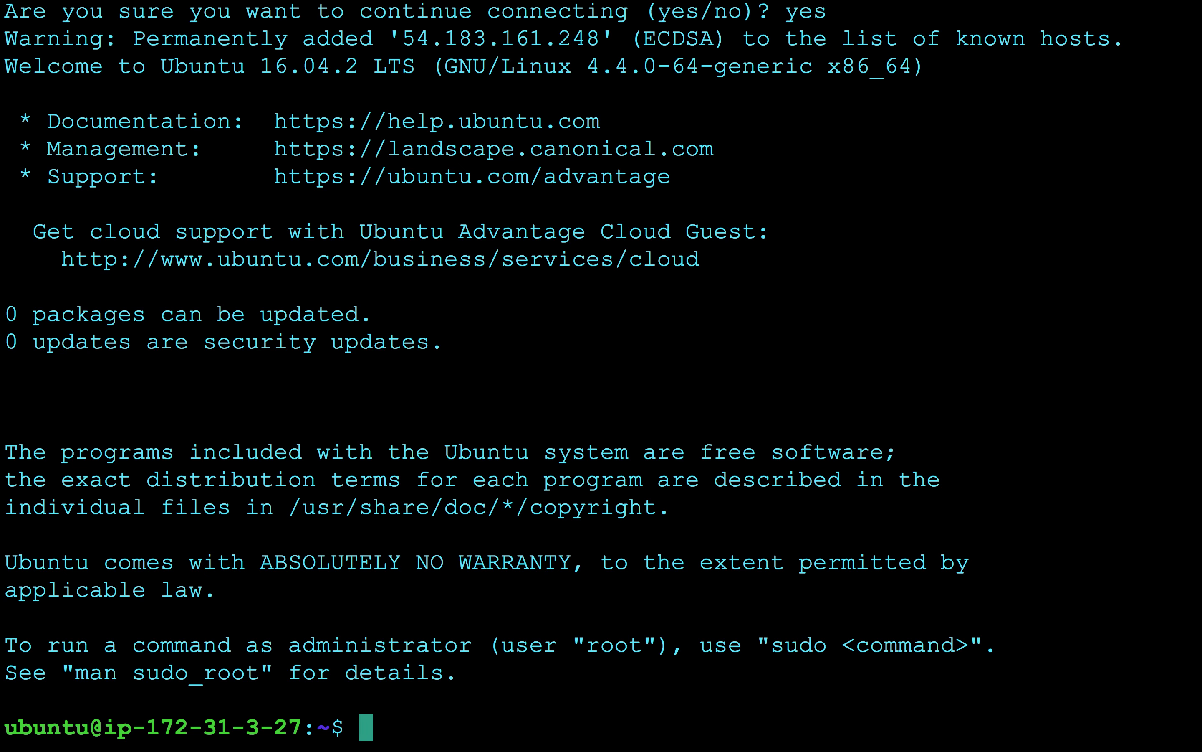
Log out of the Ubuntu instance and reconnect to it with ssh clusterfuck.
{"action": "key", "text": "ctrl+c"}
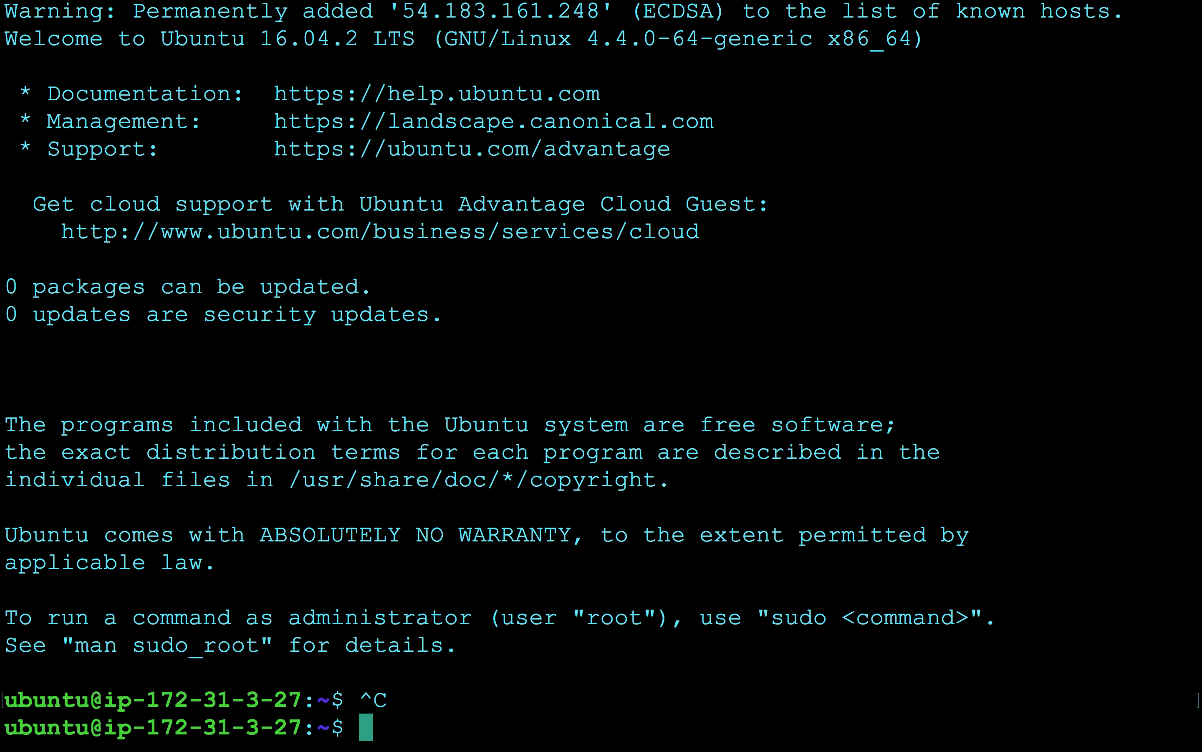
{"action": "key", "text": "ctrl+d"}
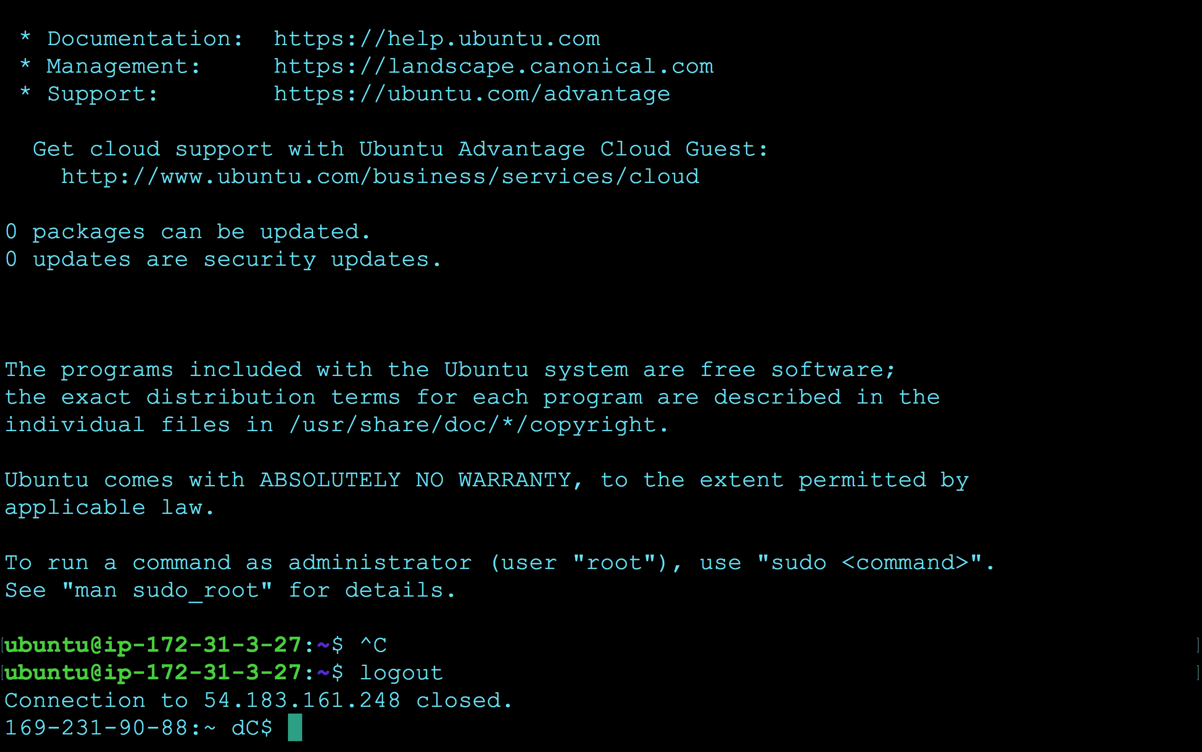
{"action": "type", "text": "ssh"}
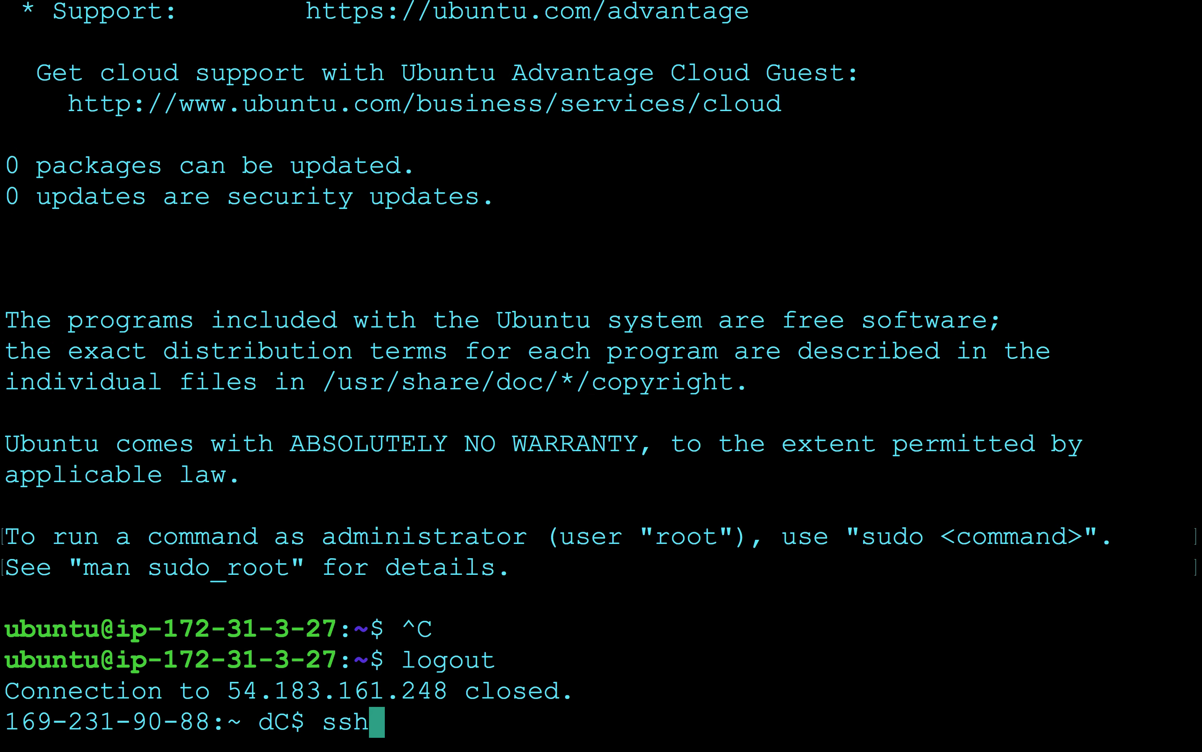
{"action": "type", "text": " clusterfuck"}
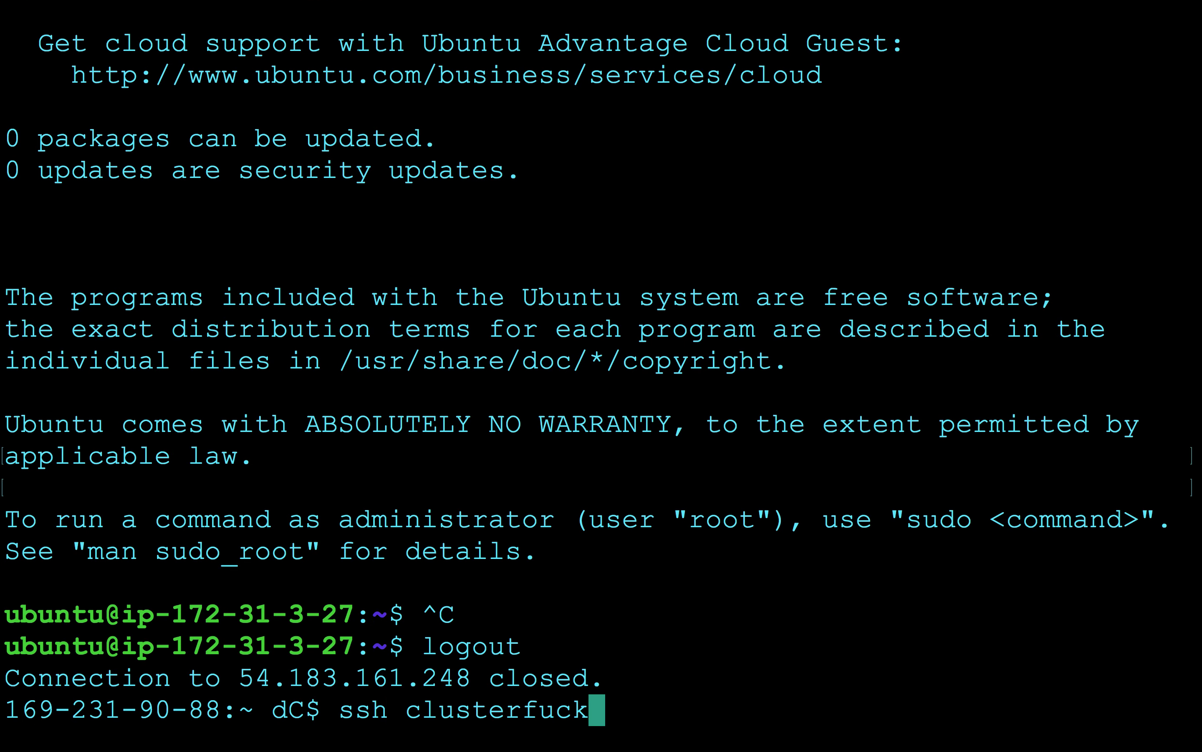
{"action": "key", "text": "Return"}
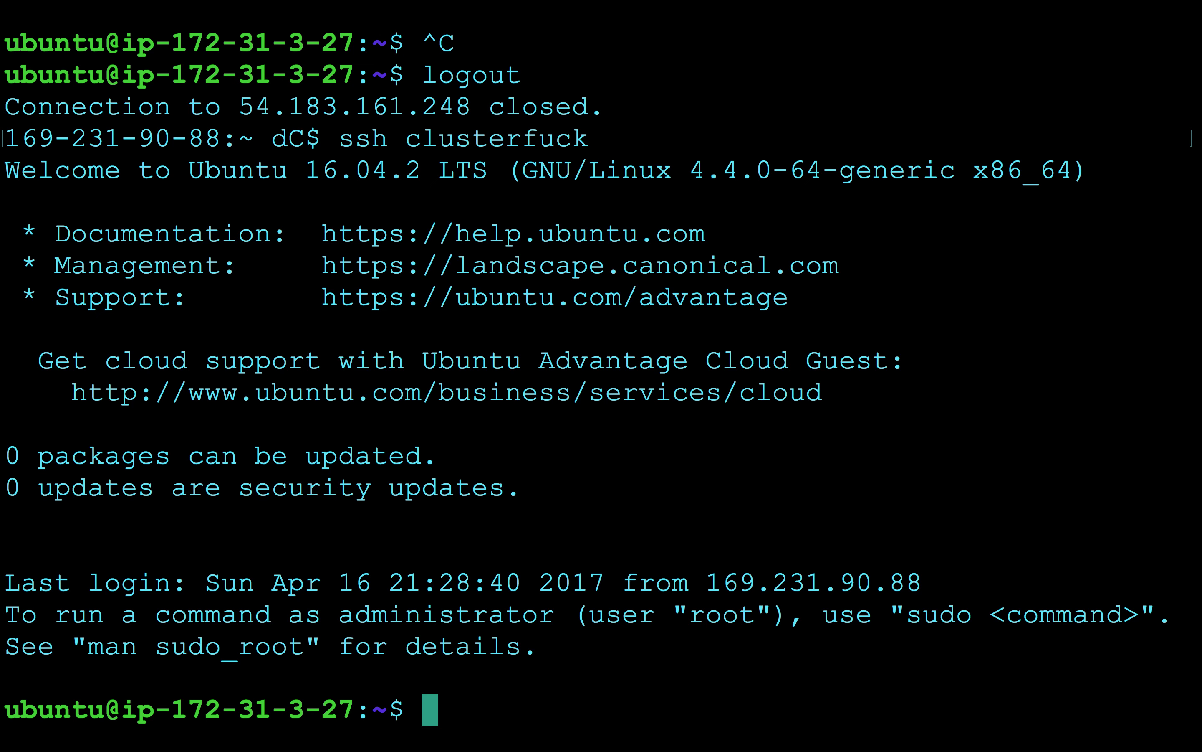
Close the SSH session on the instance and list the local home directory.
{"action": "key", "text": "ctrl+c"}
{"action": "key", "text": "ctrl+c"}
{"action": "key", "text": "ctrl+c"}
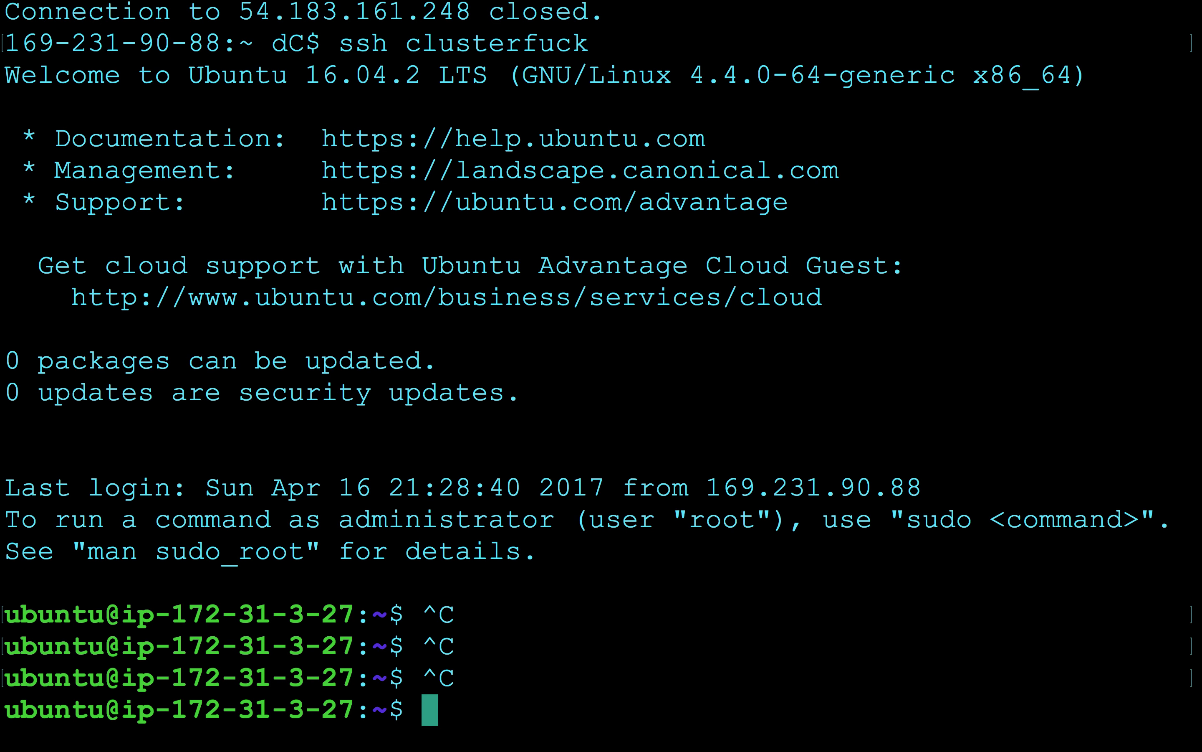
{"action": "key", "text": "ctrl+d"}
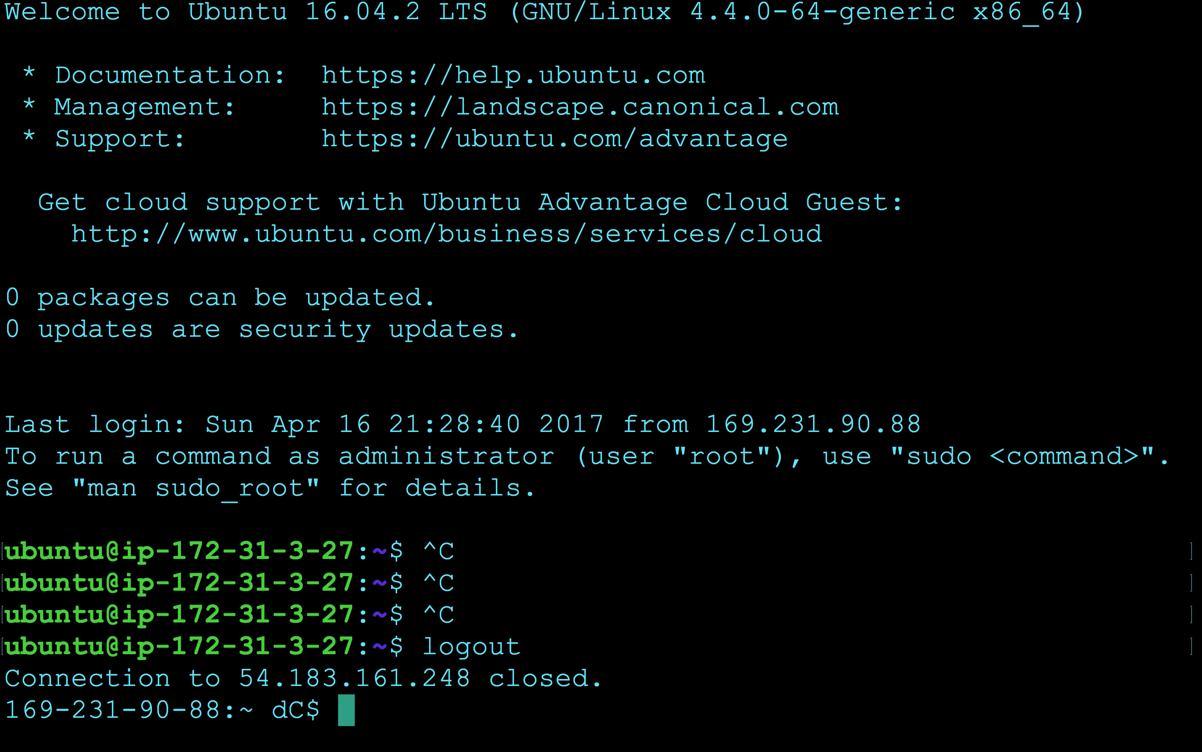
{"action": "type", "text": "ls"}
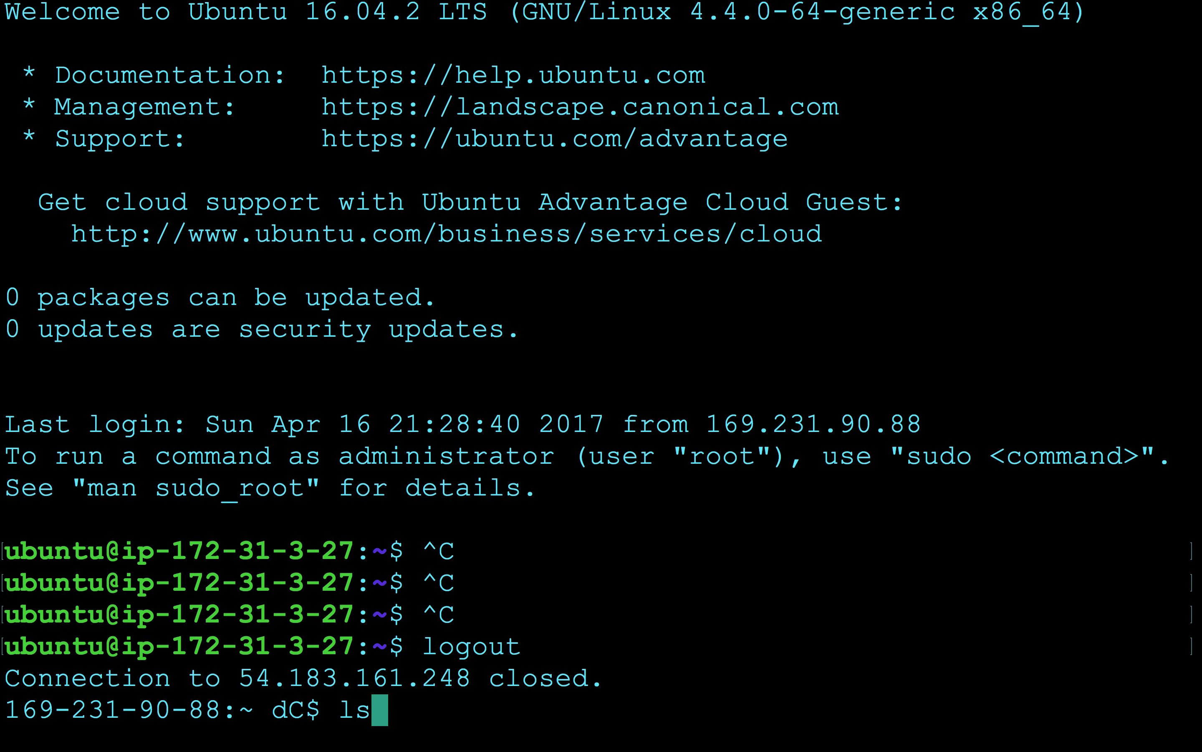
{"action": "key", "text": "Return"}
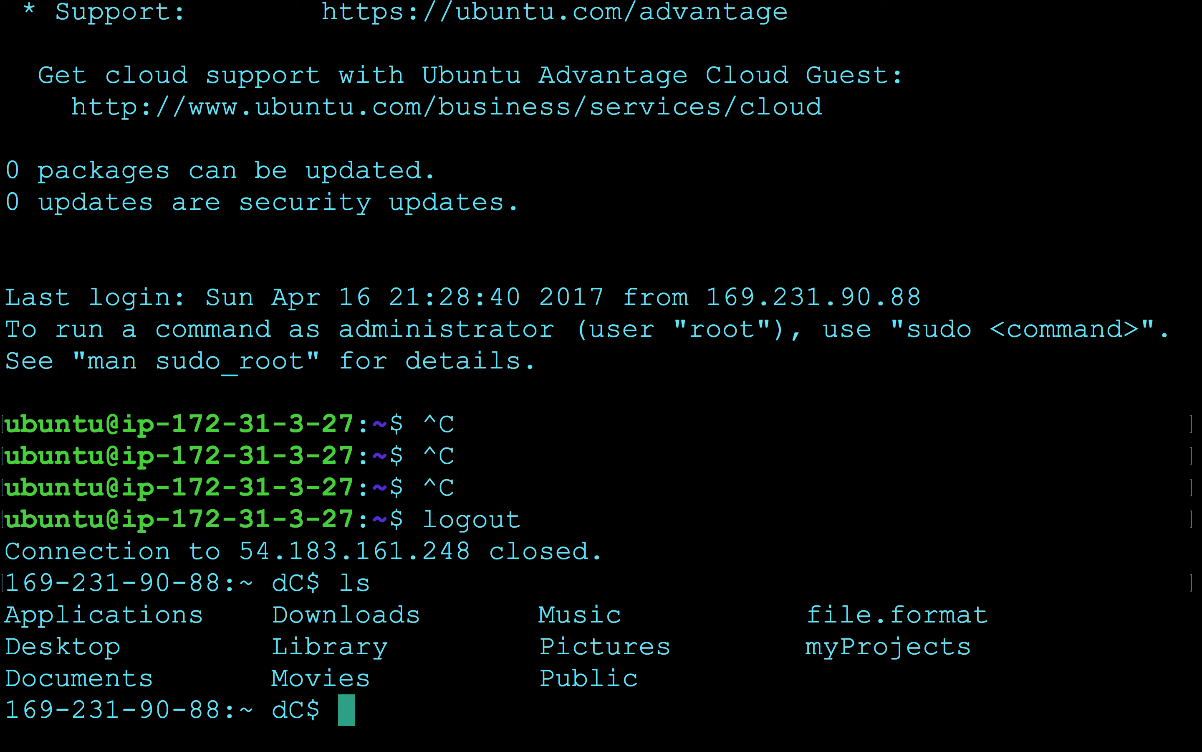
Change to the myProjects/keys folder and list its key files.
{"action": "type", "text": "cd my"}
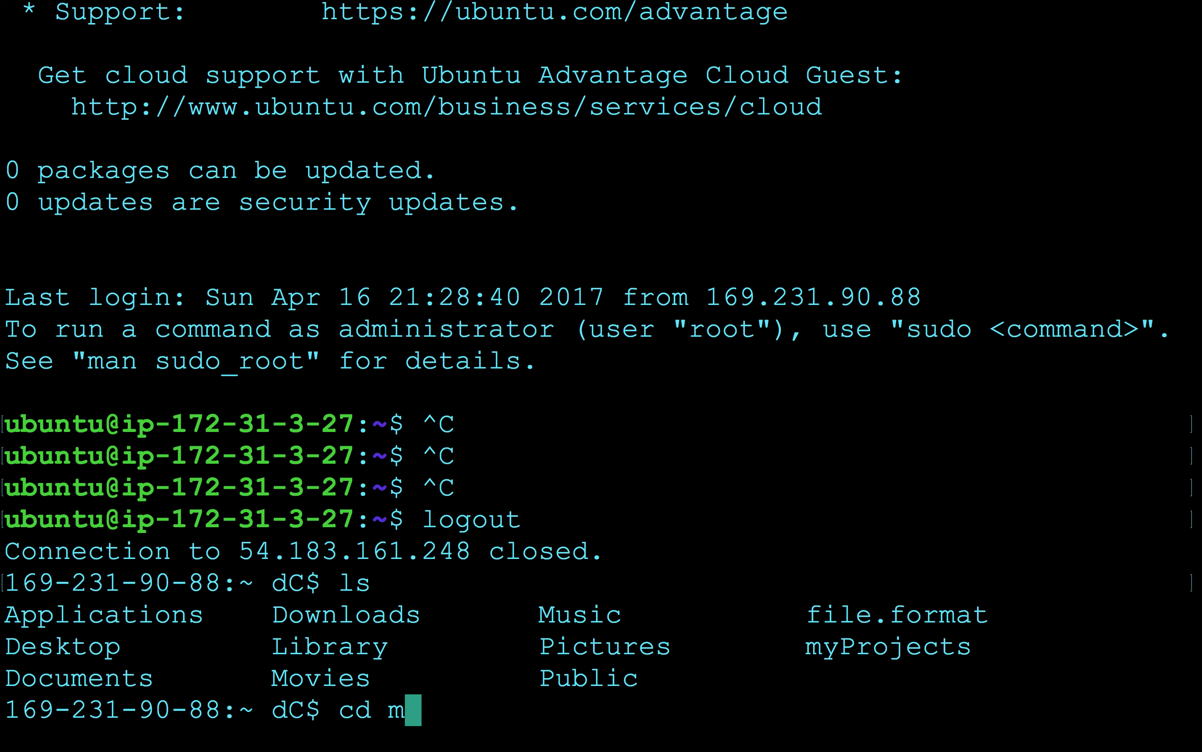
{"action": "key", "text": "Tab"}
{"action": "type", "text": "k"}
{"action": "key", "text": "Tab"}
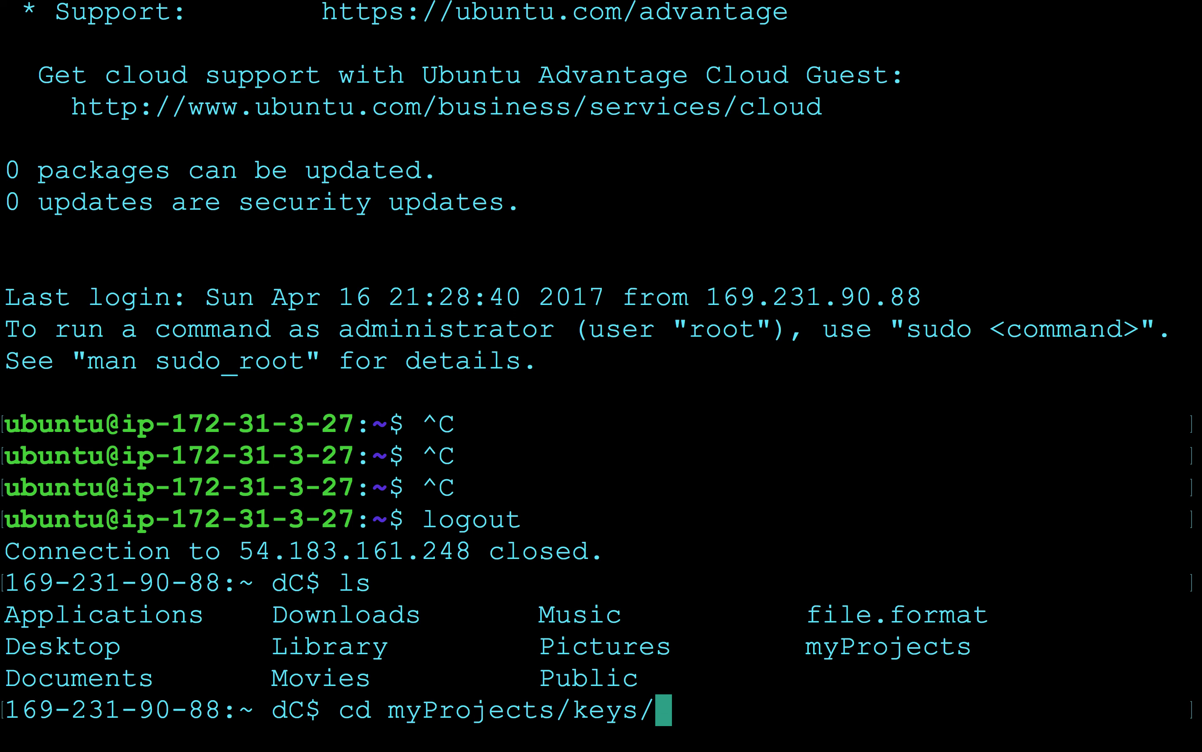
{"action": "key", "text": "Return"}
{"action": "type", "text": "ls"}
{"action": "key", "text": "Return"}
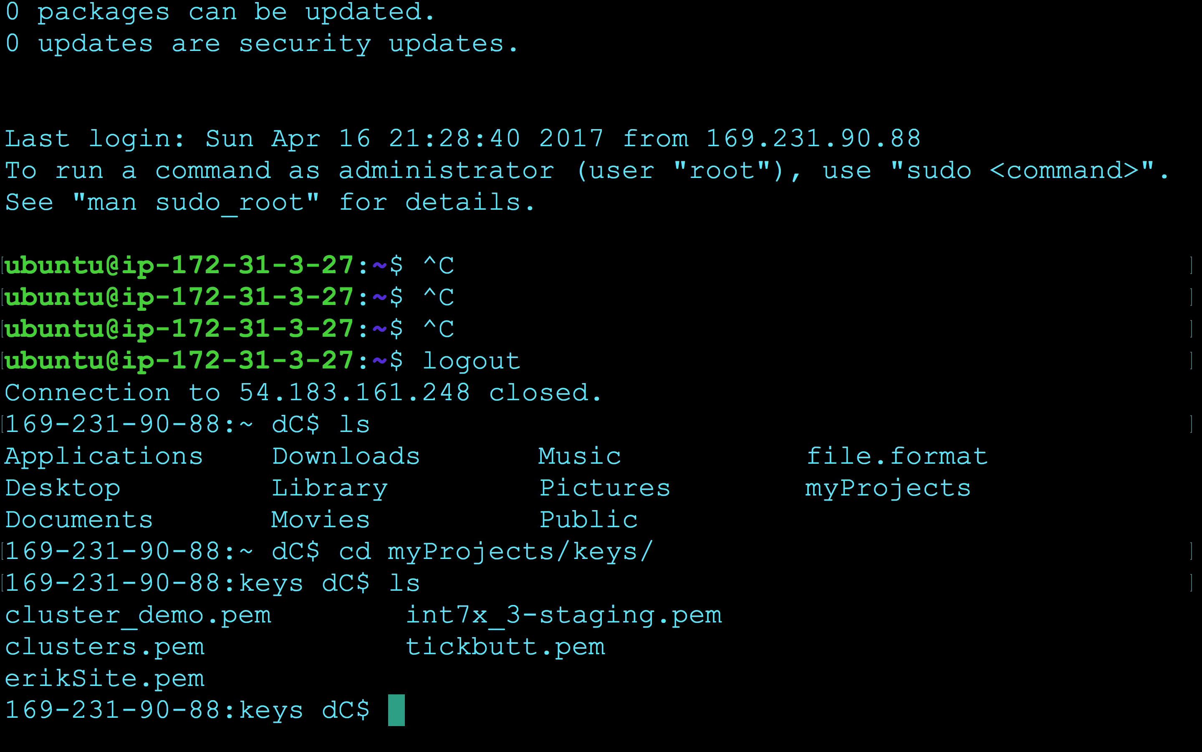
Change to the ~/.ssh folder, list its files and open config in vi.
{"action": "type", "text": "cd ~/.ssh"}
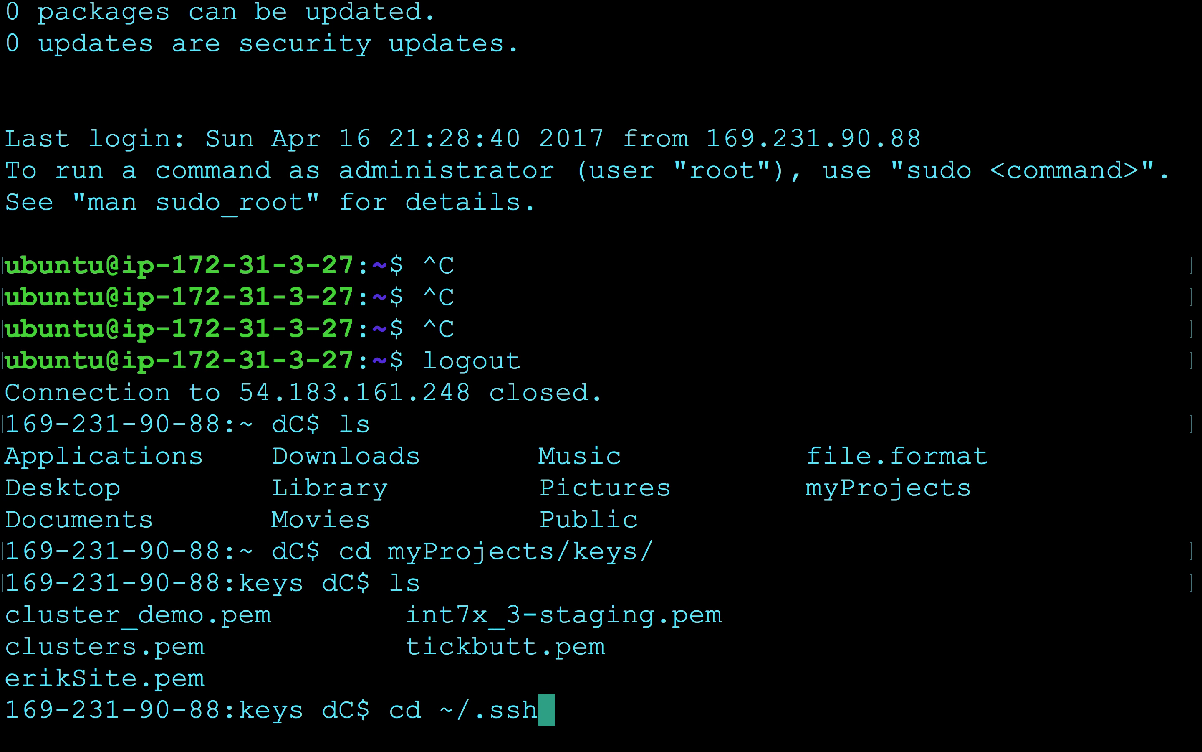
{"action": "key", "text": "Return"}
{"action": "type", "text": "ls"}
{"action": "key", "text": "Return"}
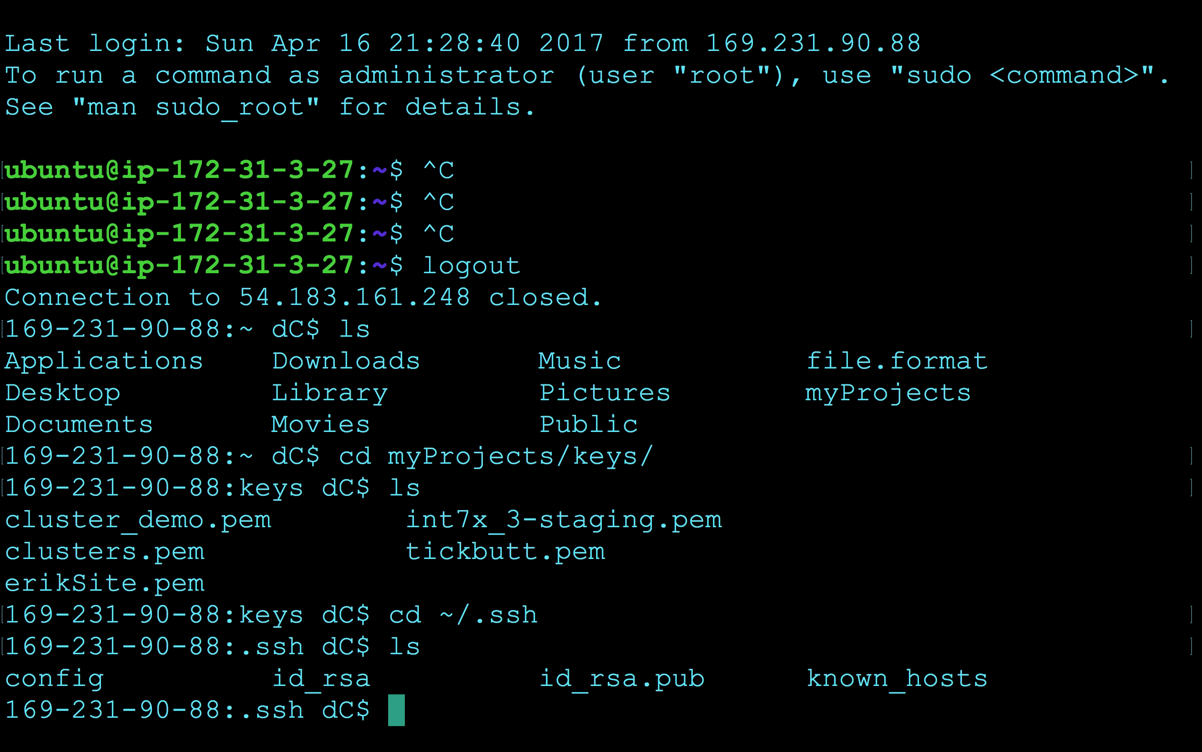
{"action": "type", "text": "vi conn"}
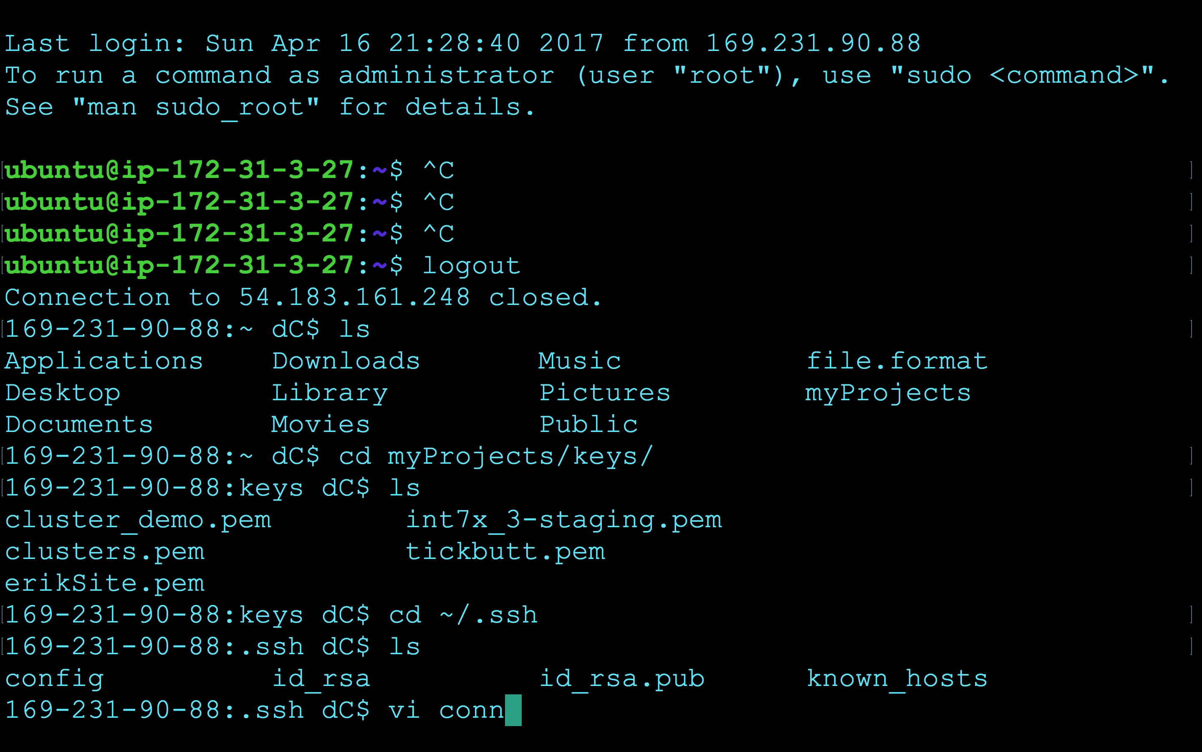
{"action": "key", "text": "Tab"}
{"action": "key", "text": "Return"}
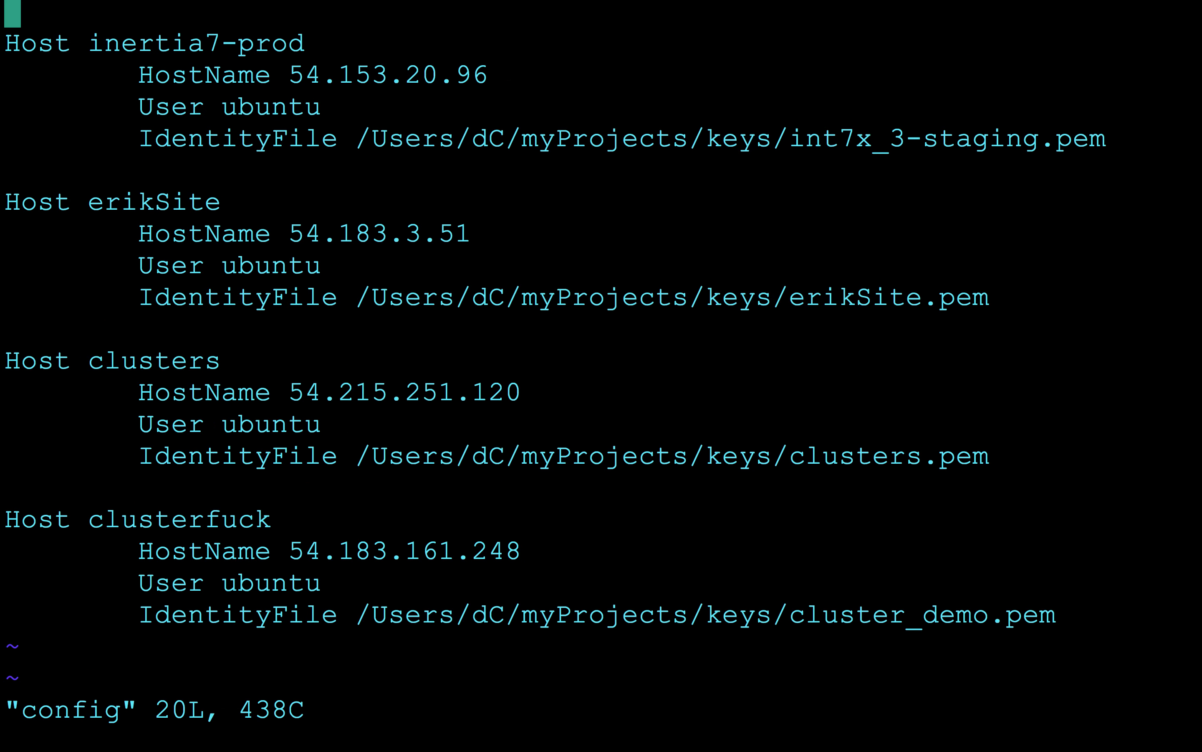
Go down through the SSH config entries to the last host and highlight its clusterfuck alias for review.
{"action": "key", "text": "Down"}
{"action": "key", "text": "Down"}
{"action": "key", "text": "Down"}
{"action": "key", "text": "Down"}
{"action": "key", "text": "Down"}
{"action": "key", "text": "Down"}
{"action": "key", "text": "Down"}
{"action": "key", "text": "Down"}
{"action": "key", "text": "Down"}
{"action": "key", "text": "Down"}
{"action": "key", "text": "Down"}
{"action": "key", "text": "Down"}
{"action": "key", "text": "Down"}
{"action": "key", "text": "Down"}
{"action": "key", "text": "Down"}
{"action": "key", "text": "Down"}
{"action": "key", "text": "Down"}
{"action": "key", "text": "Down"}
{"action": "key", "text": "Down"}
{"action": "double_click", "coordinate": [202, 512]}
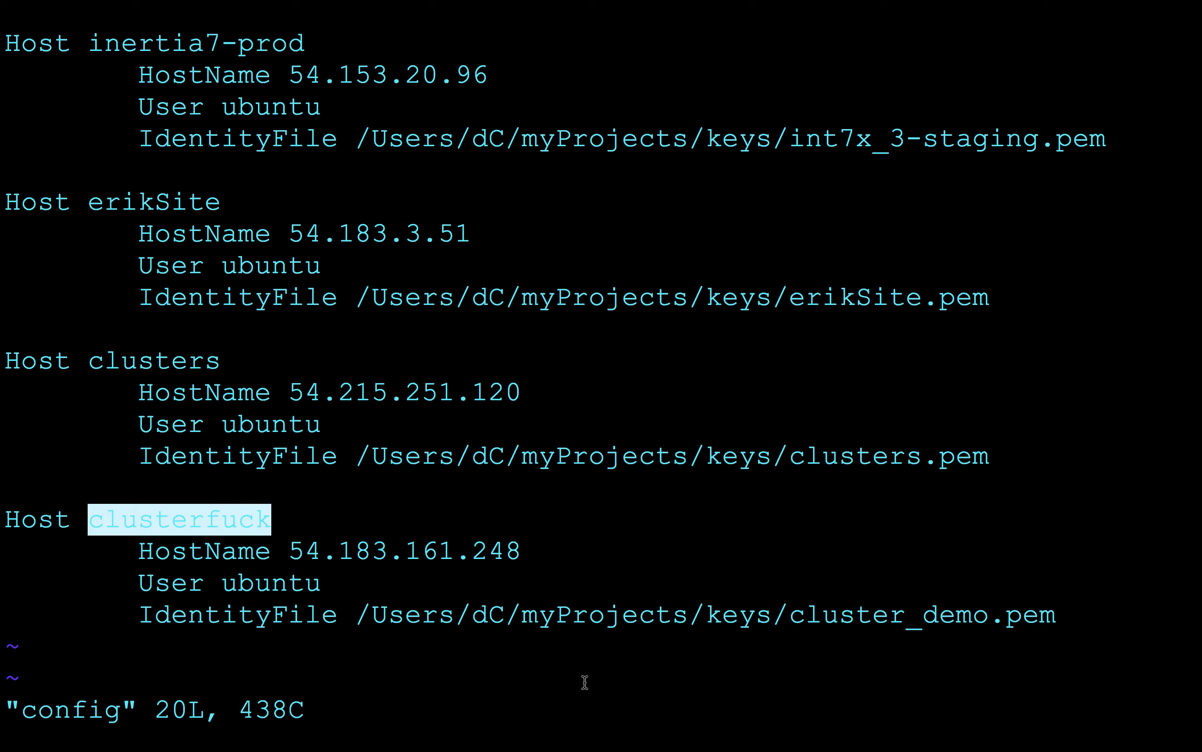